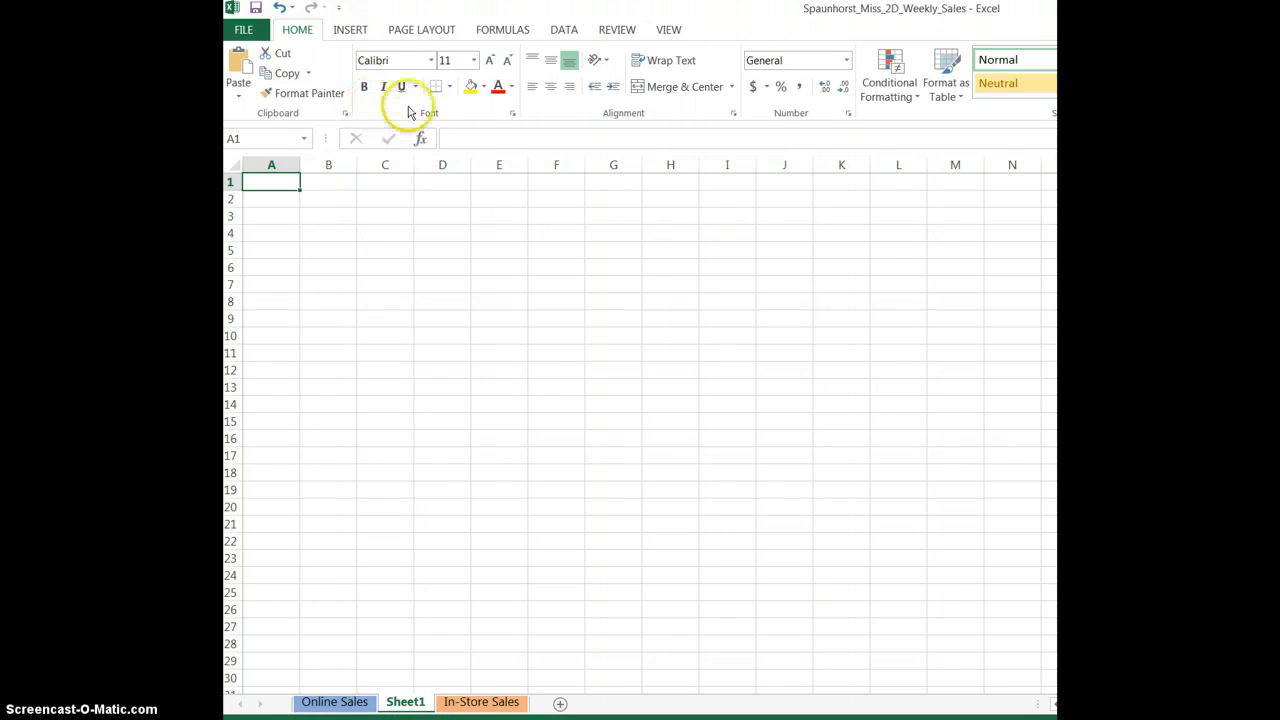
Step: Rename Sheet1 as Summary and give its sheet tab a new color
click(412, 705)
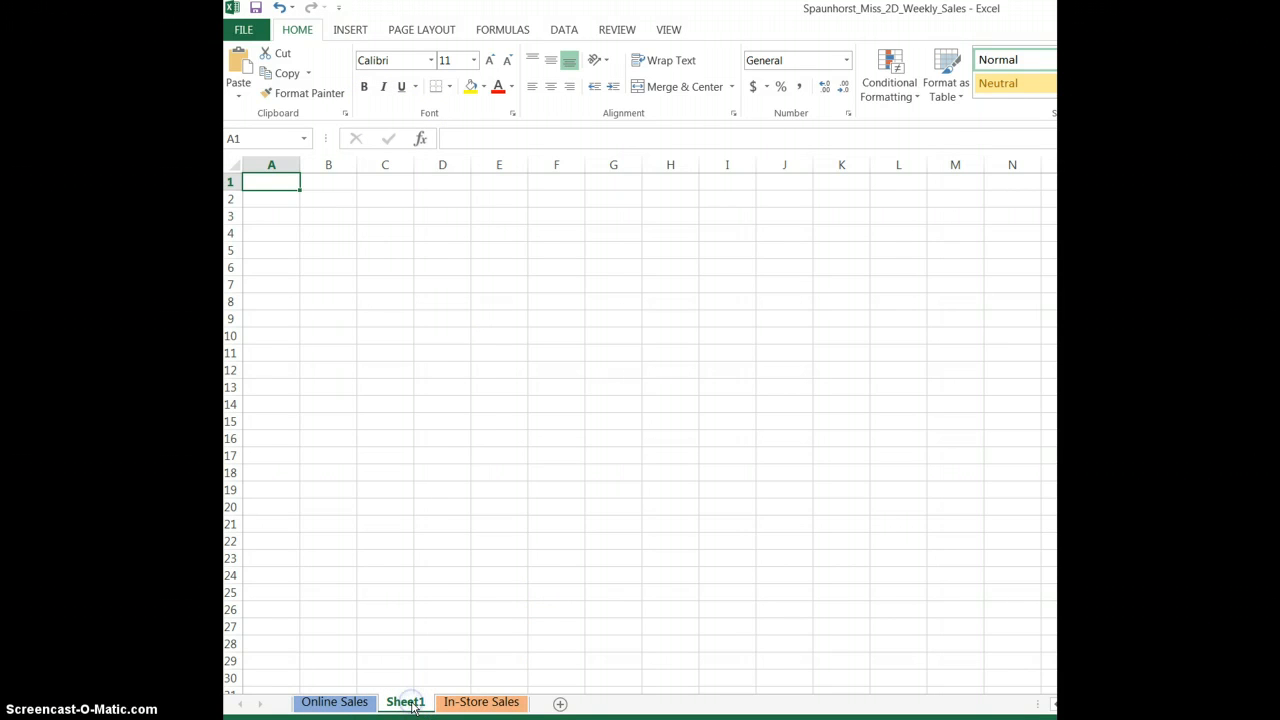
right_click(412, 705)
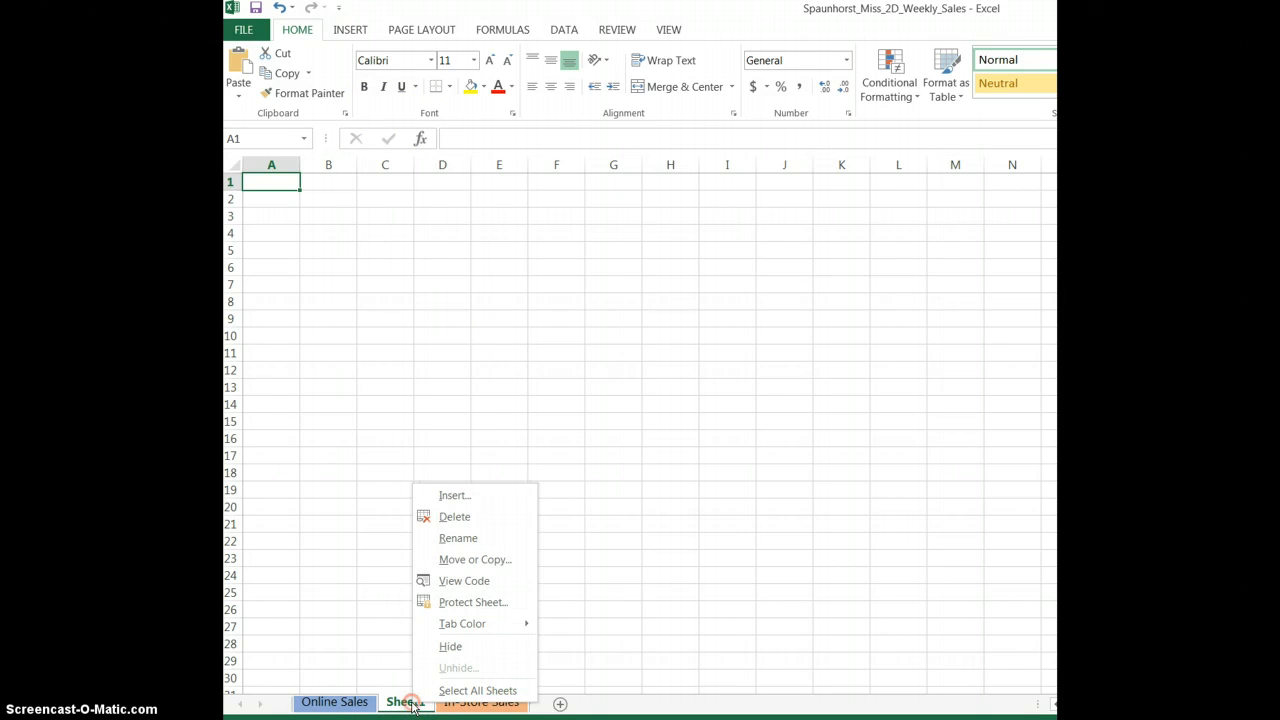
click(474, 539)
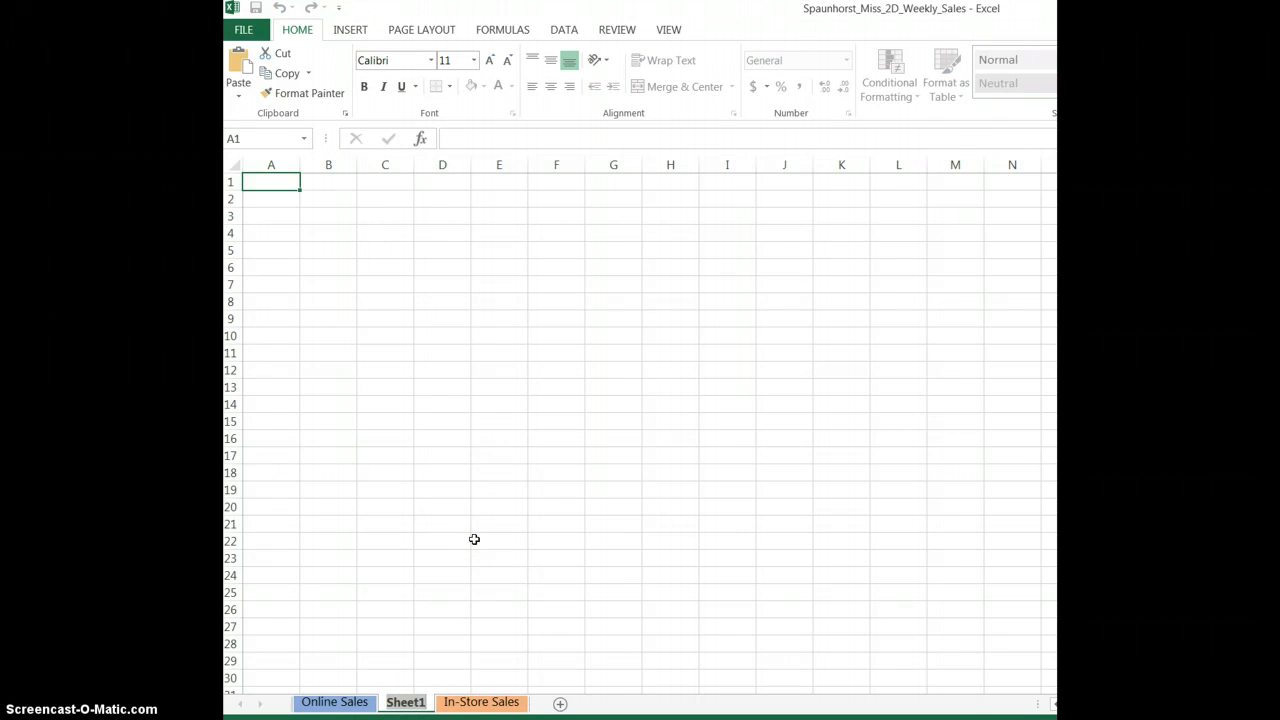
text(Summary)
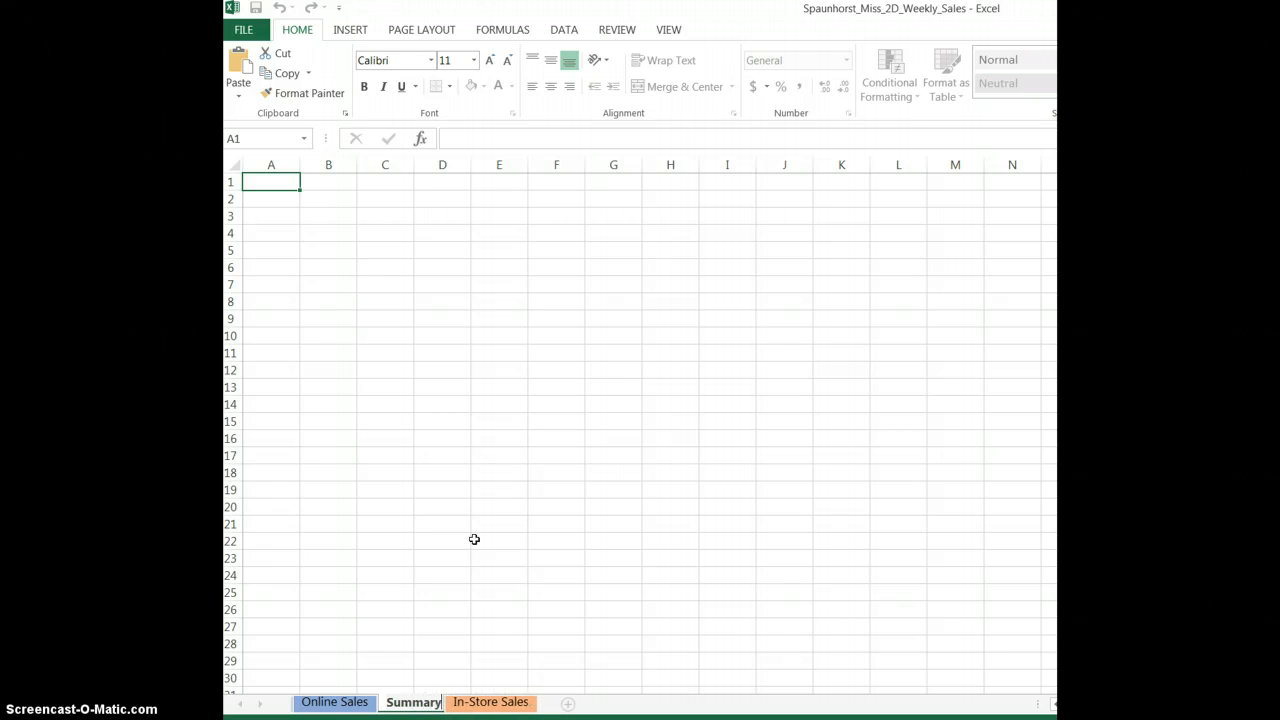
click(520, 545)
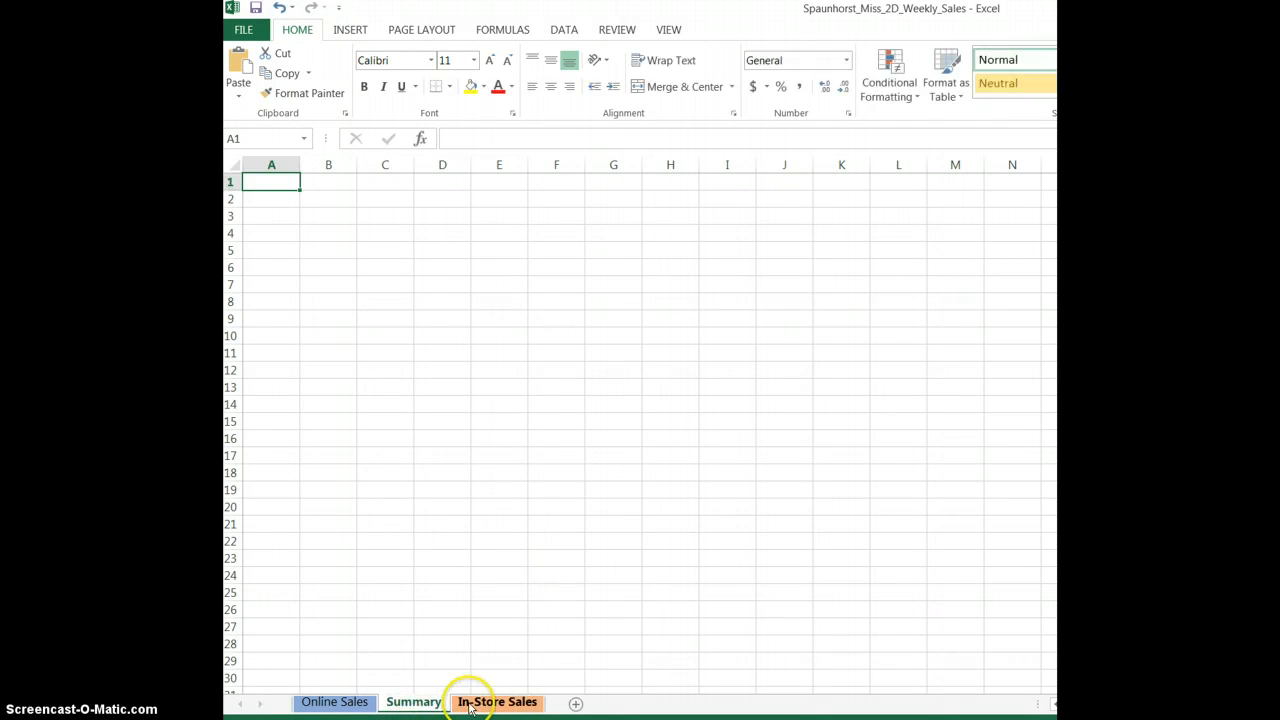
right_click(435, 704)
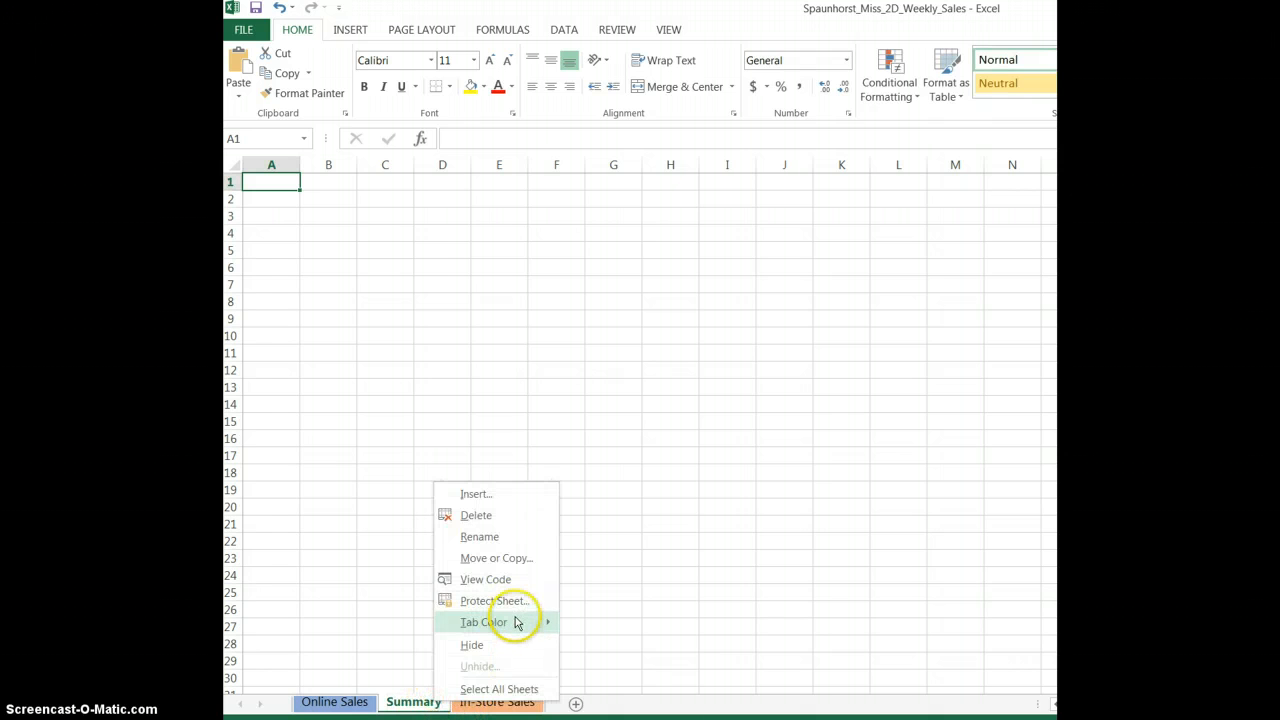
mouse_move(518, 622)
click(694, 612)
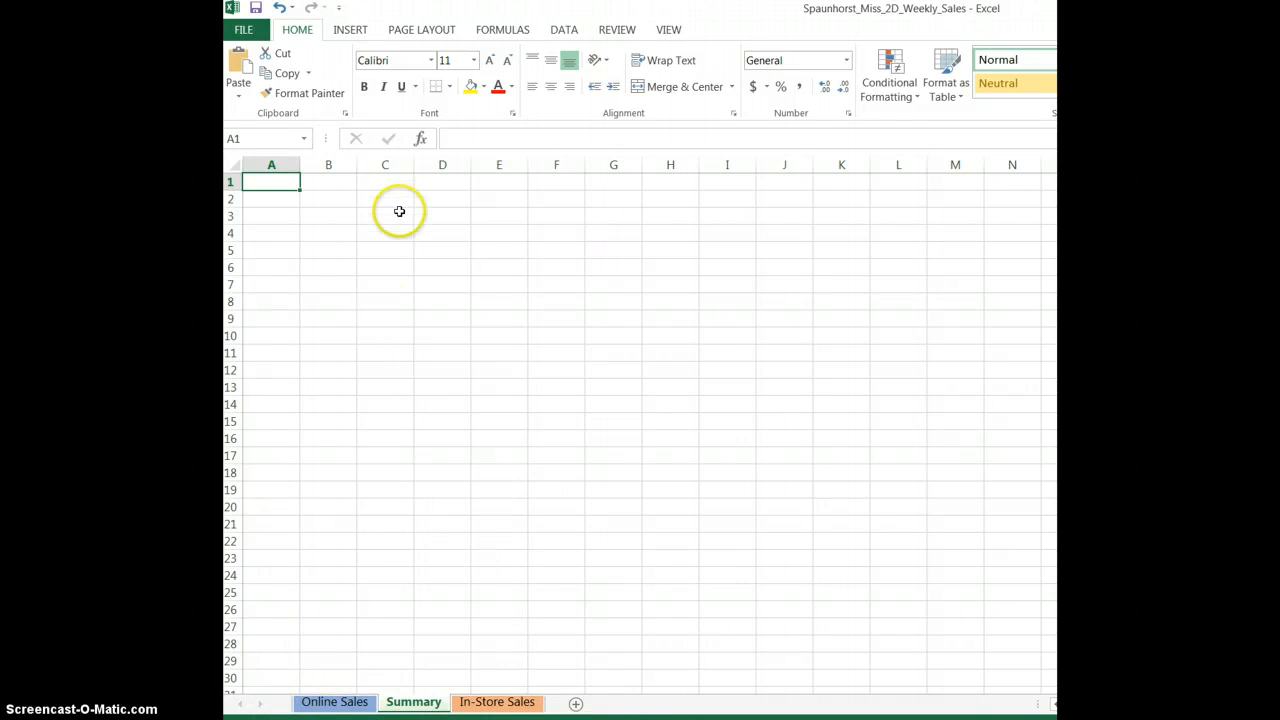
Step: Widen columns A through E of the Summary sheet to the same width
click(271, 159)
drag(271, 159, 549, 170)
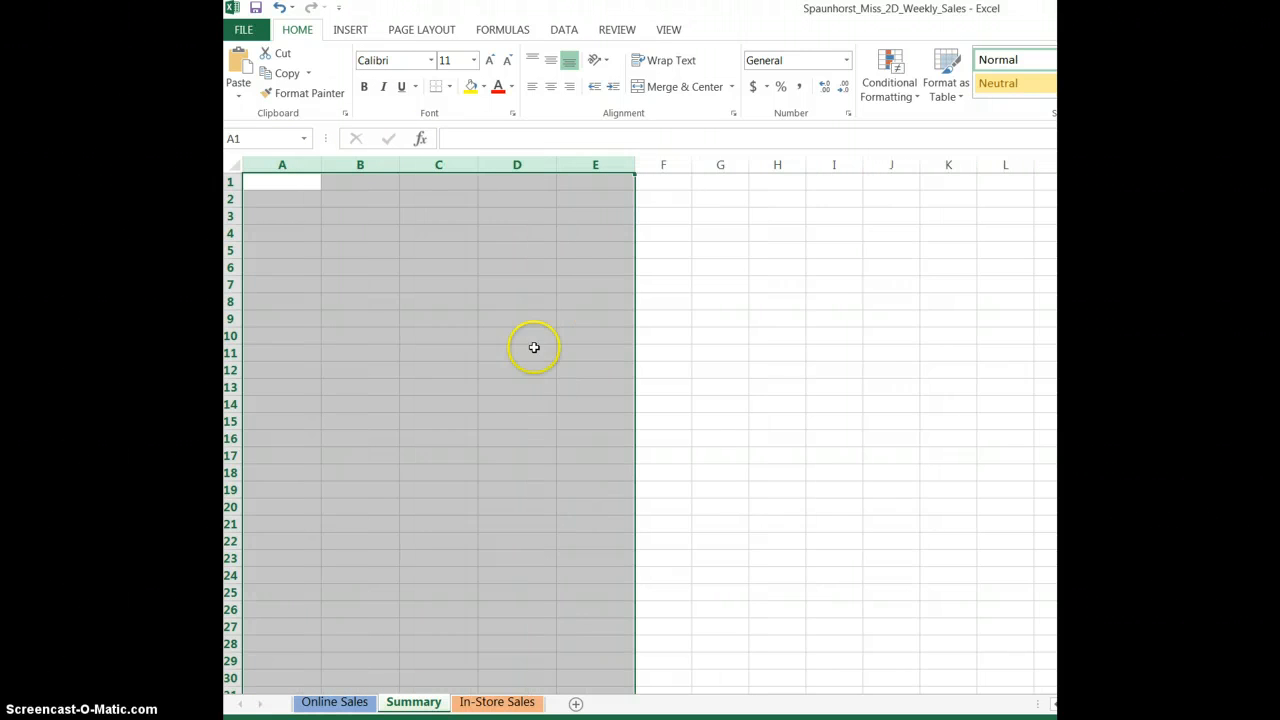
Step: Enter the title "Sales of Rose Plants and Rose Supplies" in A1 and merge and center it across A1:E1
click(279, 180)
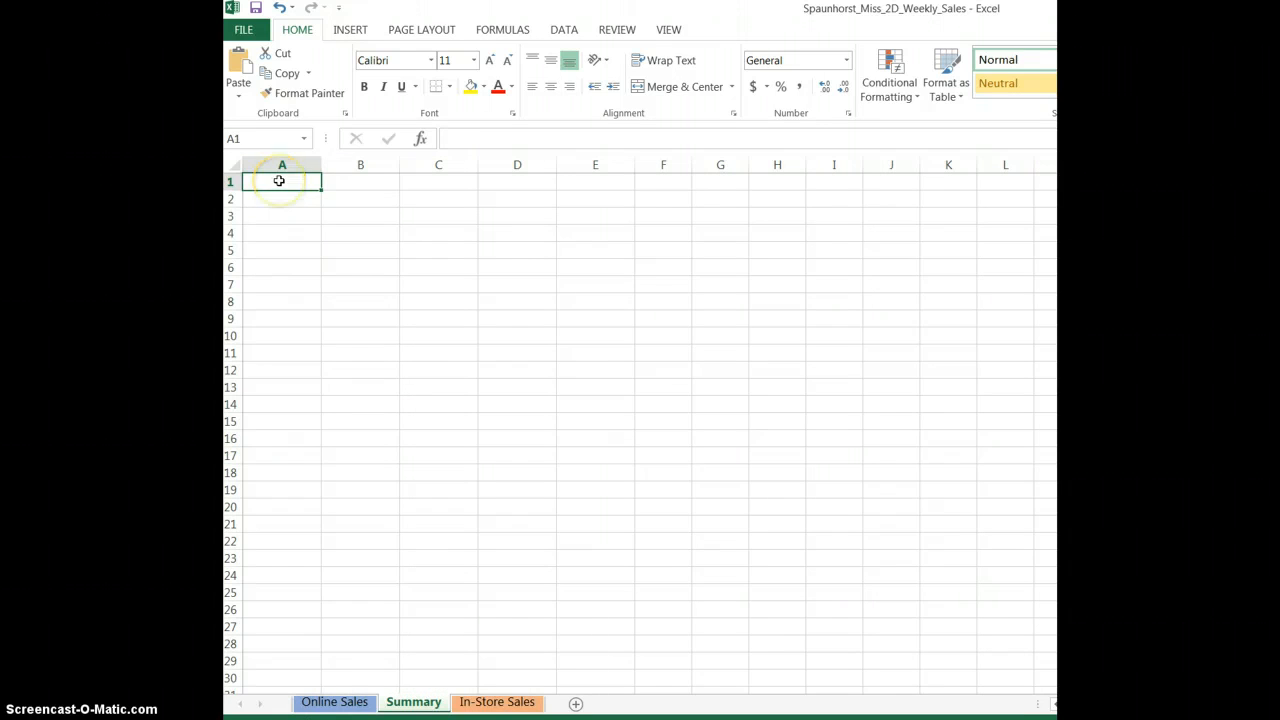
text(Sales of Rose Pl)
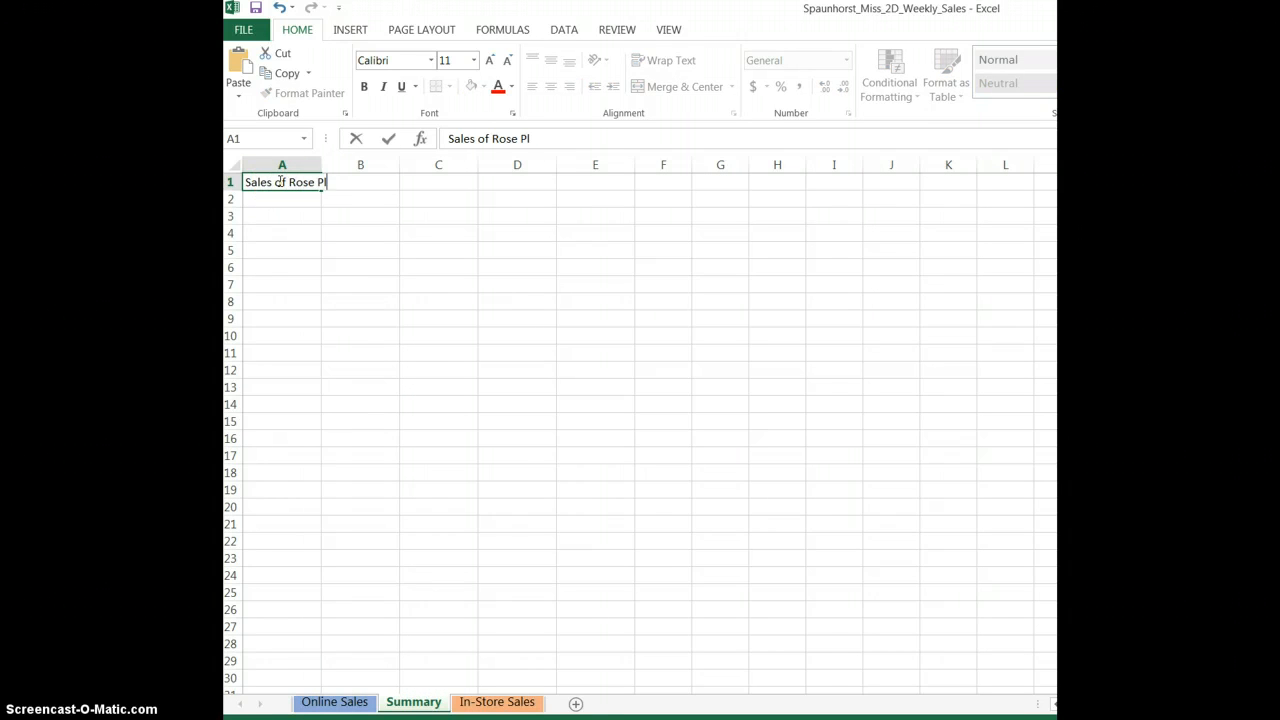
text(ants and Rose S)
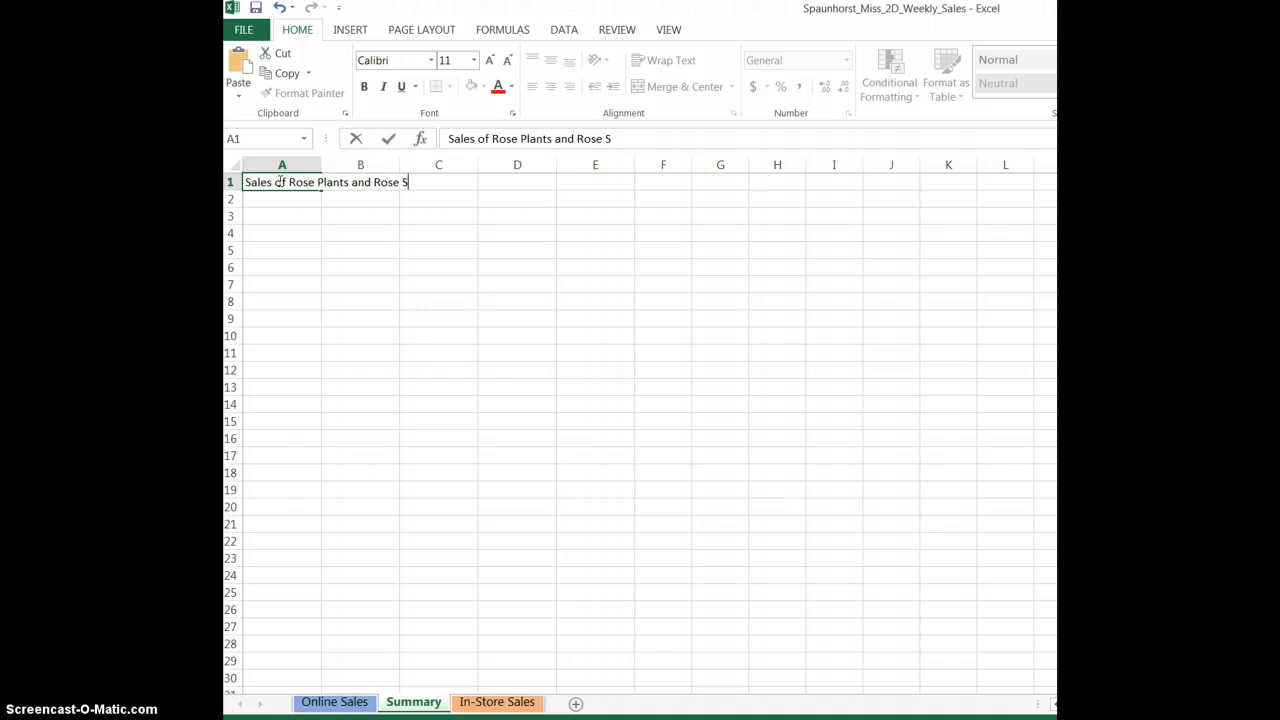
text(upplies)
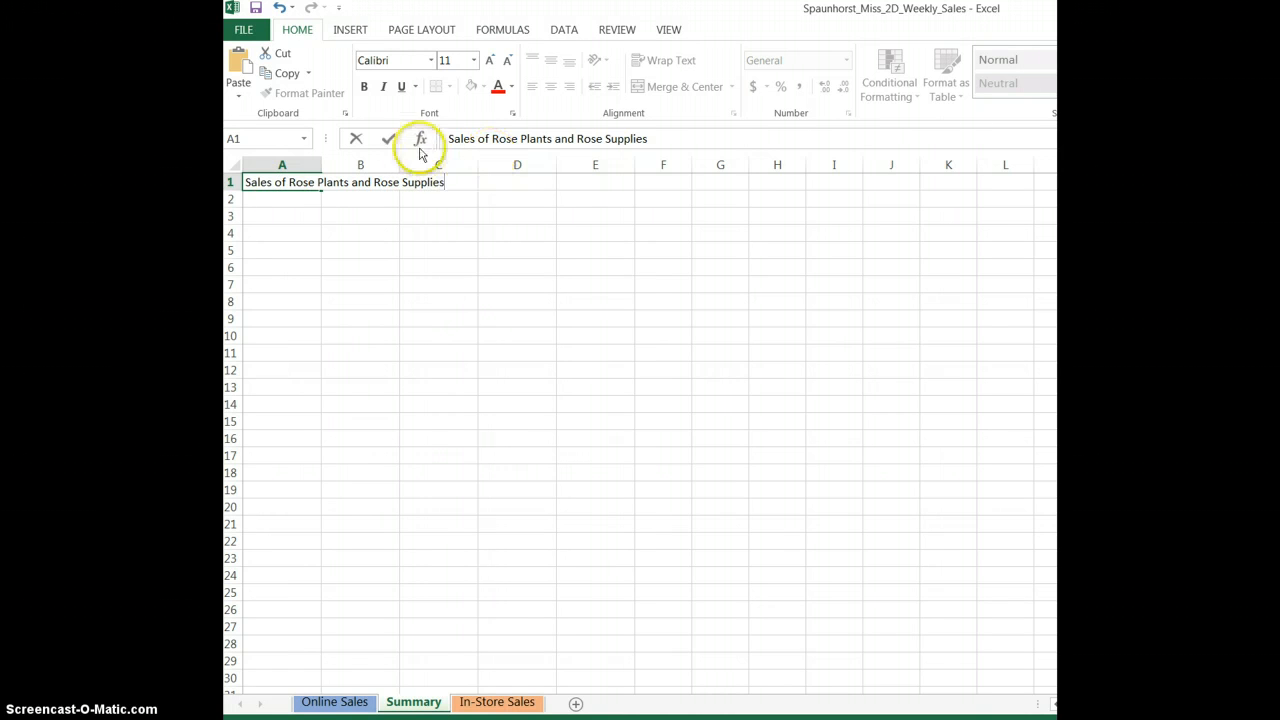
click(389, 138)
drag(271, 188, 581, 184)
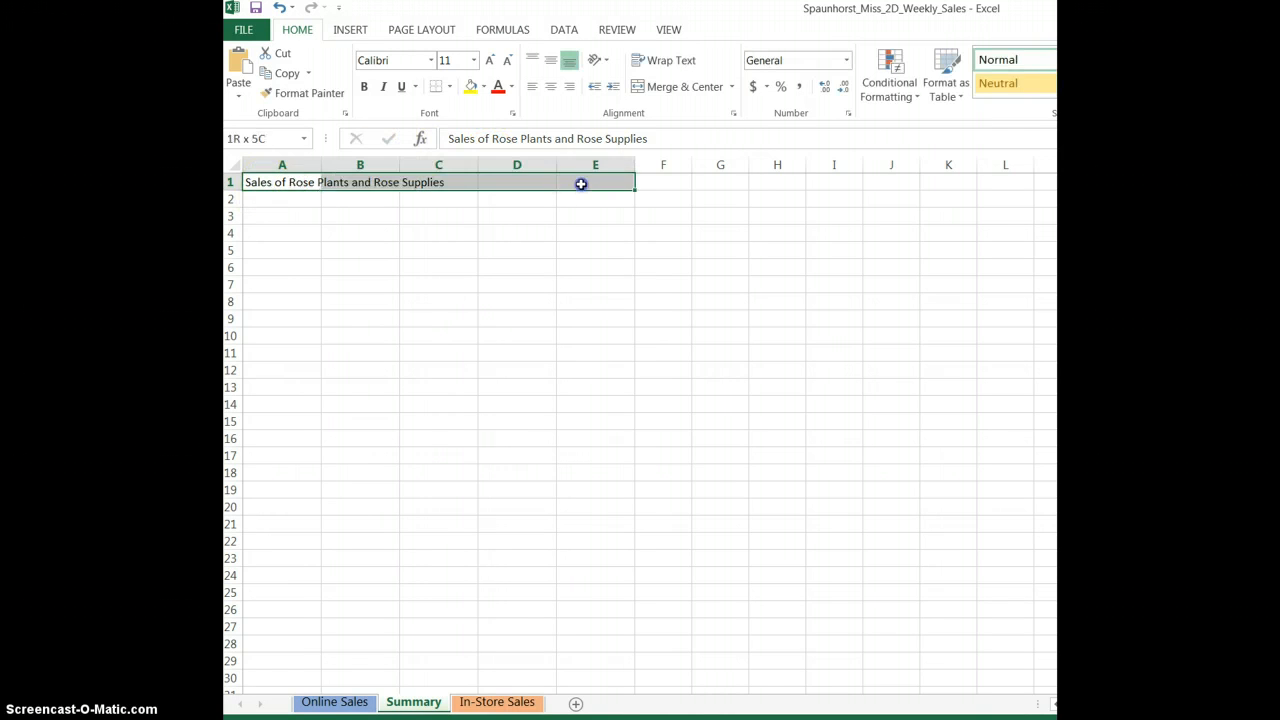
click(660, 86)
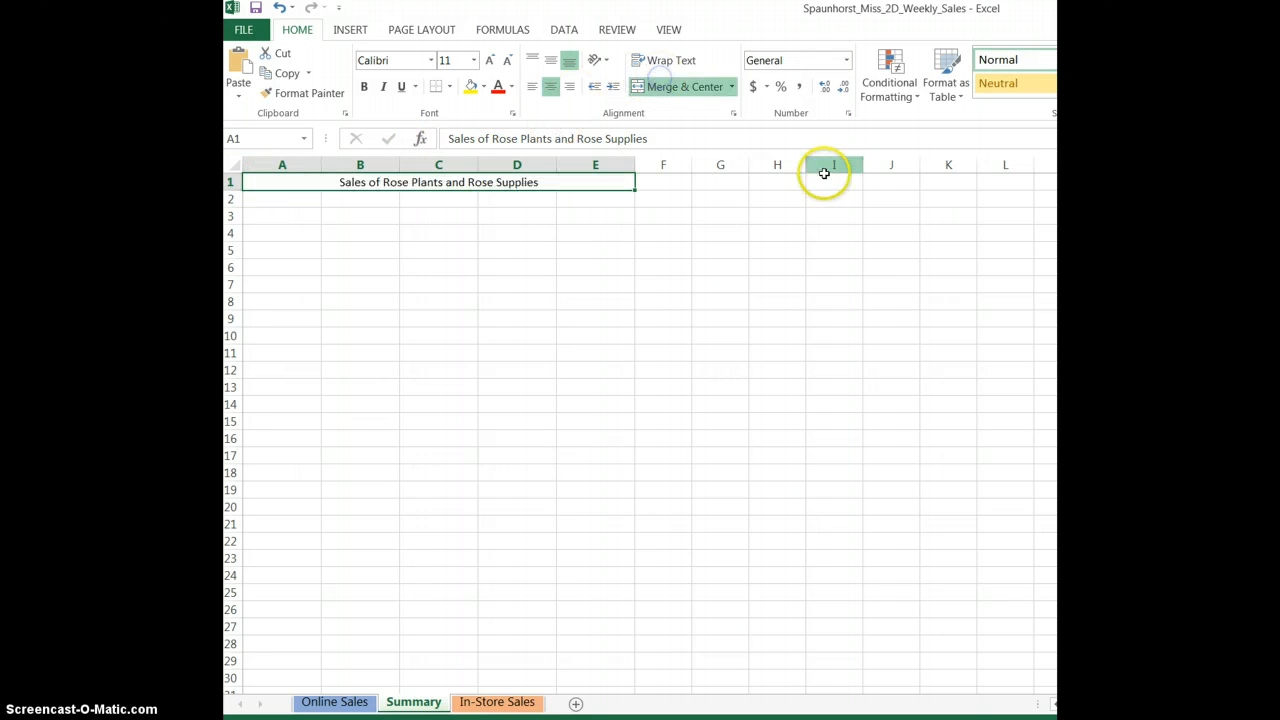
Step: Apply a light gold themed cell style and the Title cell style to the merged title in A1
click(1229, 93)
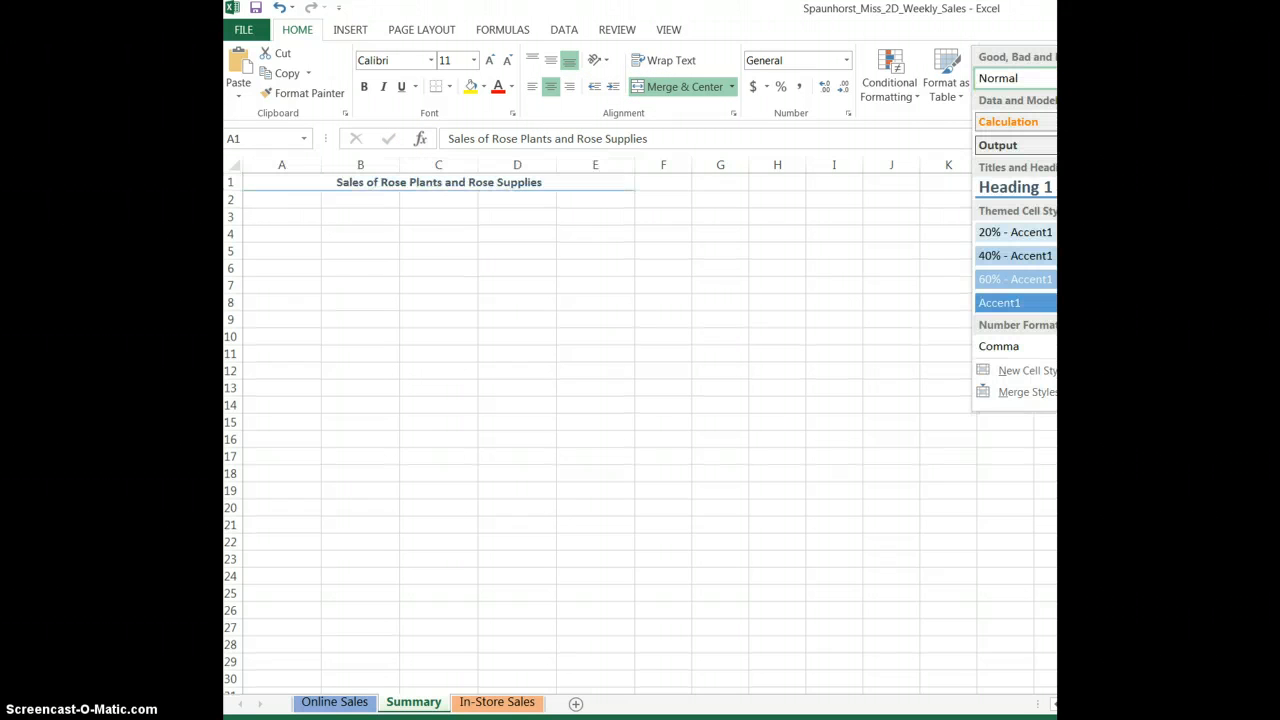
click(1266, 256)
click(1229, 93)
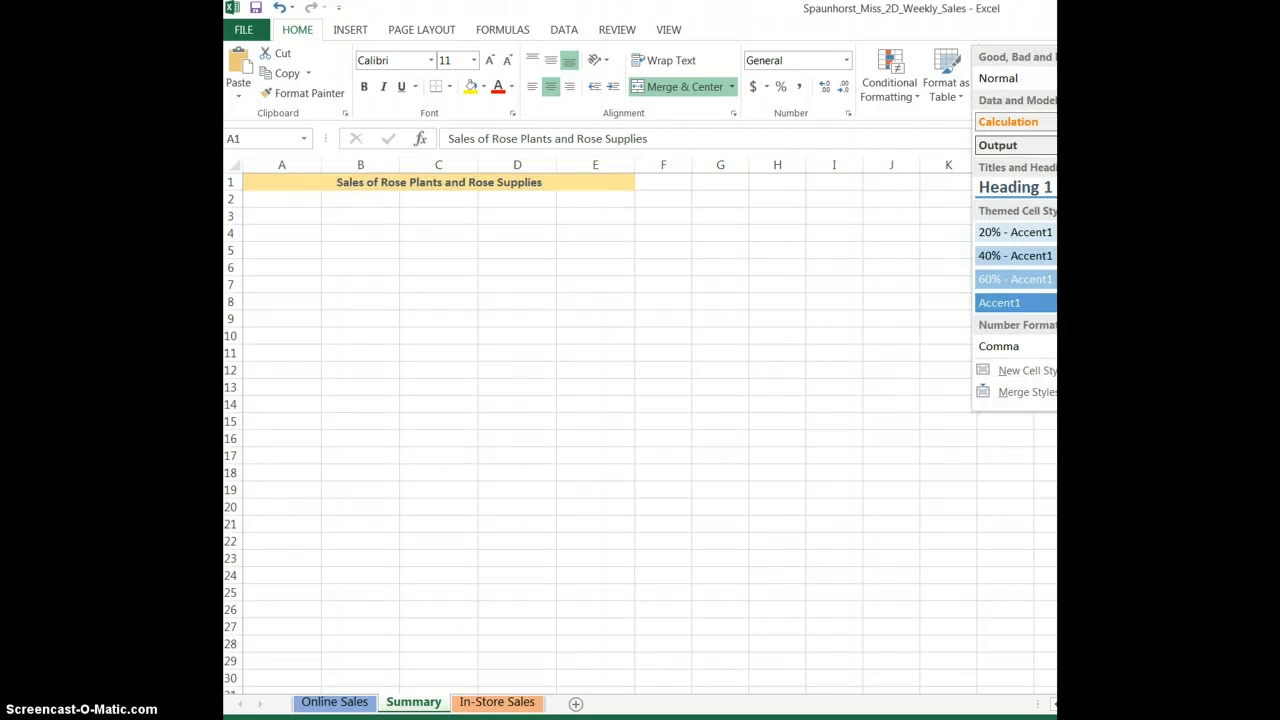
click(1279, 187)
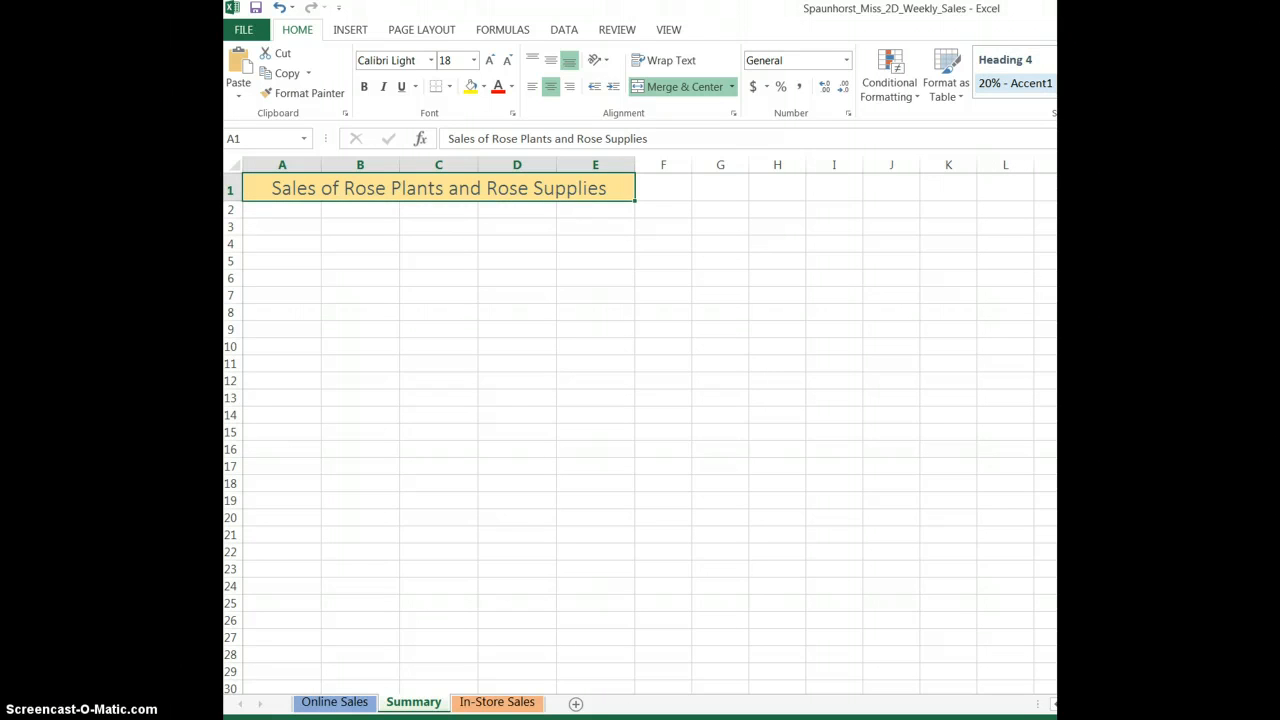
Step: Enter the subtitle "Week of May 24" in A2 and merge and center it across A2:E2
click(286, 210)
text(W)
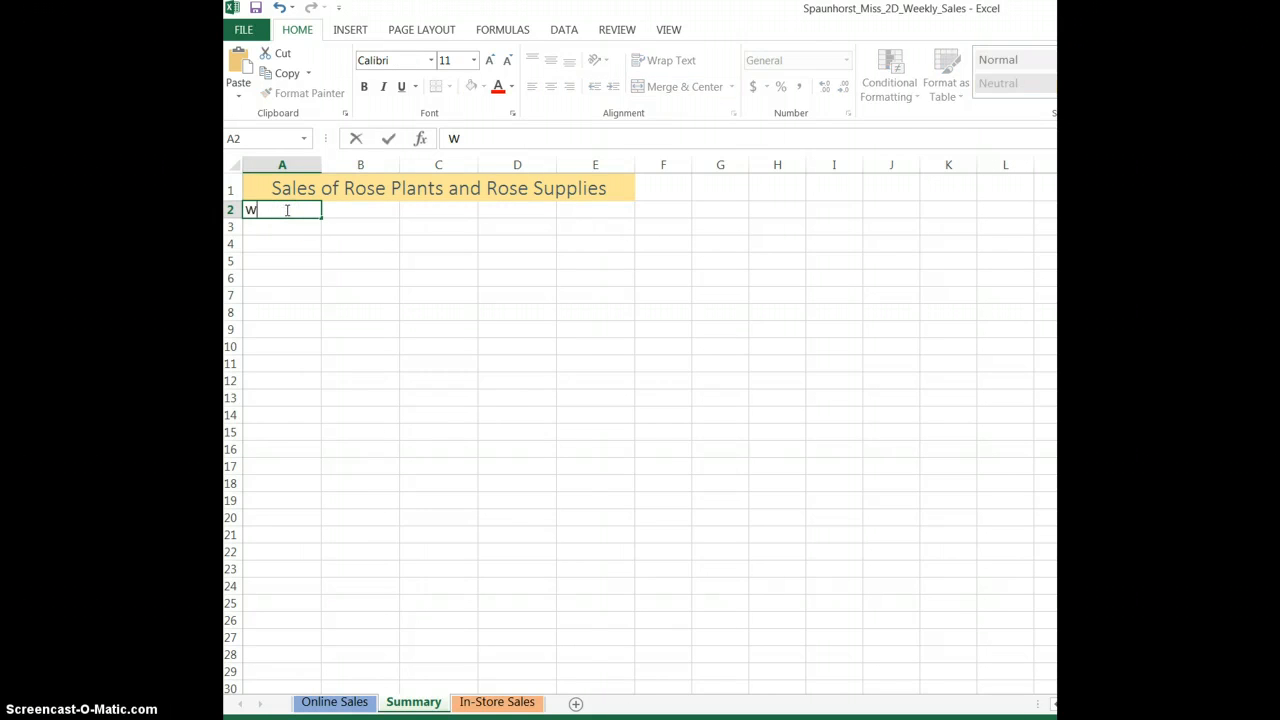
text(eek of May 24)
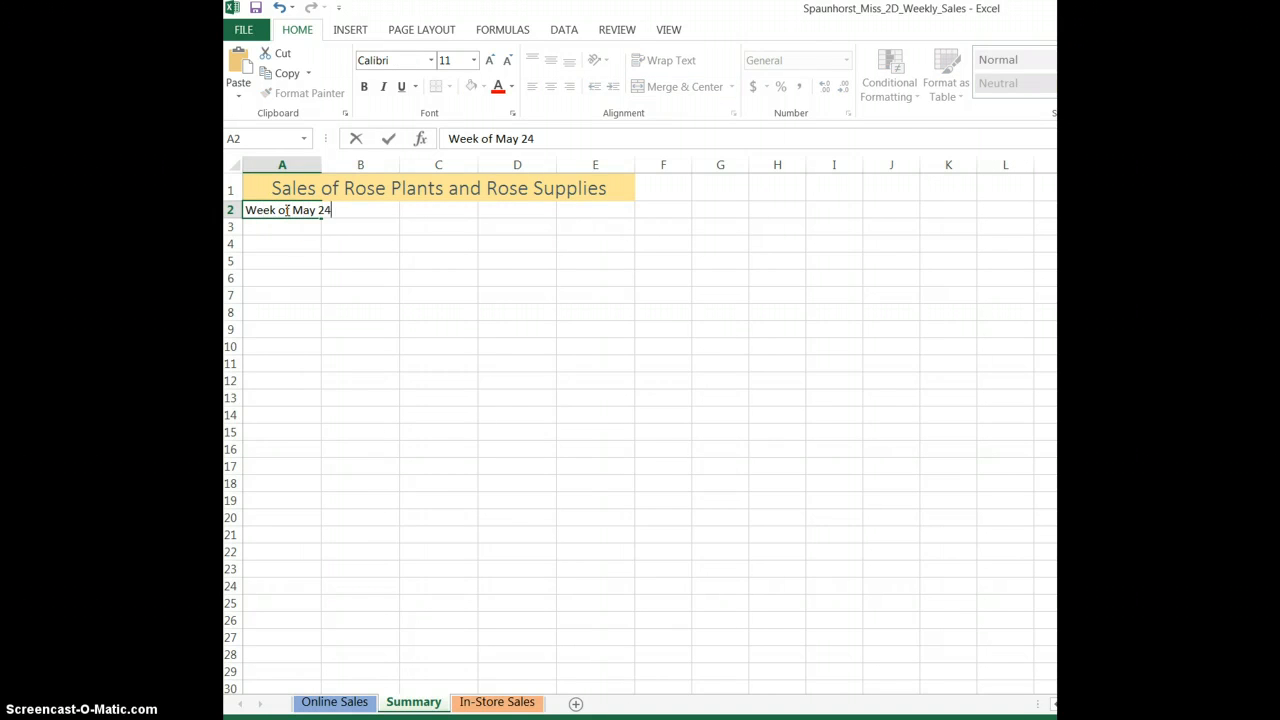
click(389, 138)
drag(291, 209, 597, 209)
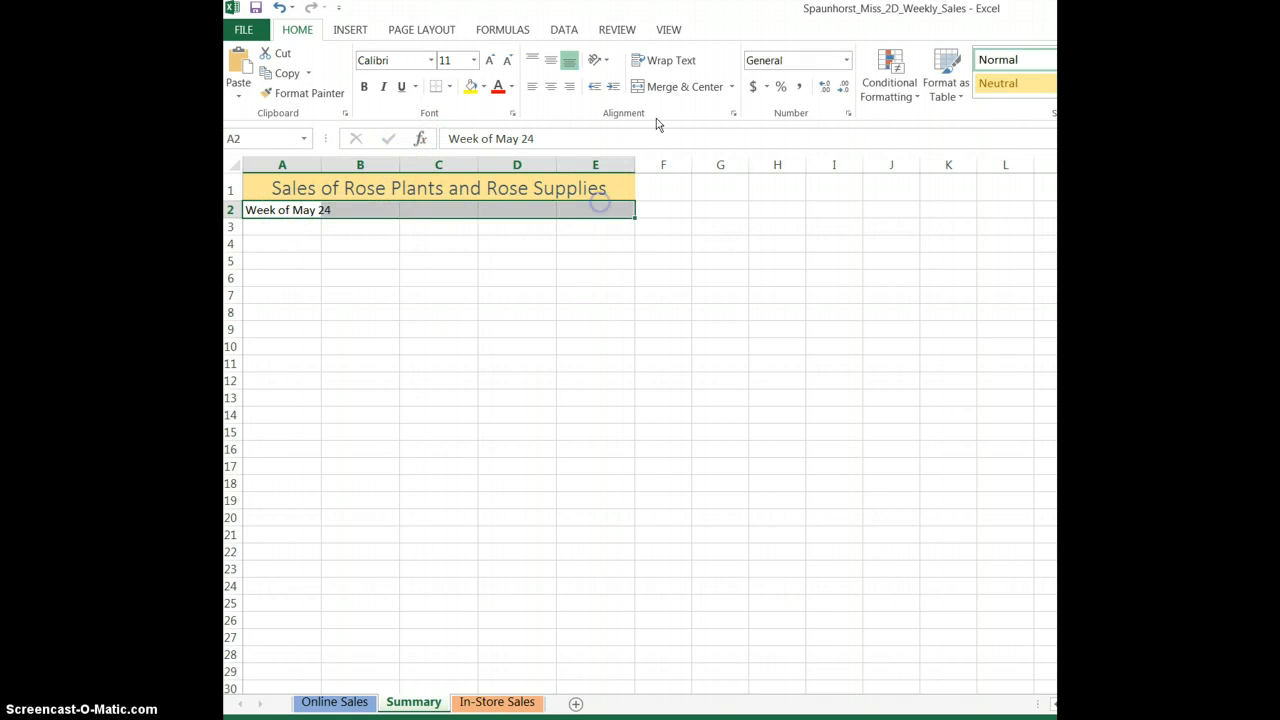
click(679, 87)
Step: Apply a light blue themed cell style and the Heading 1 cell style to the subtitle in A2
click(1055, 92)
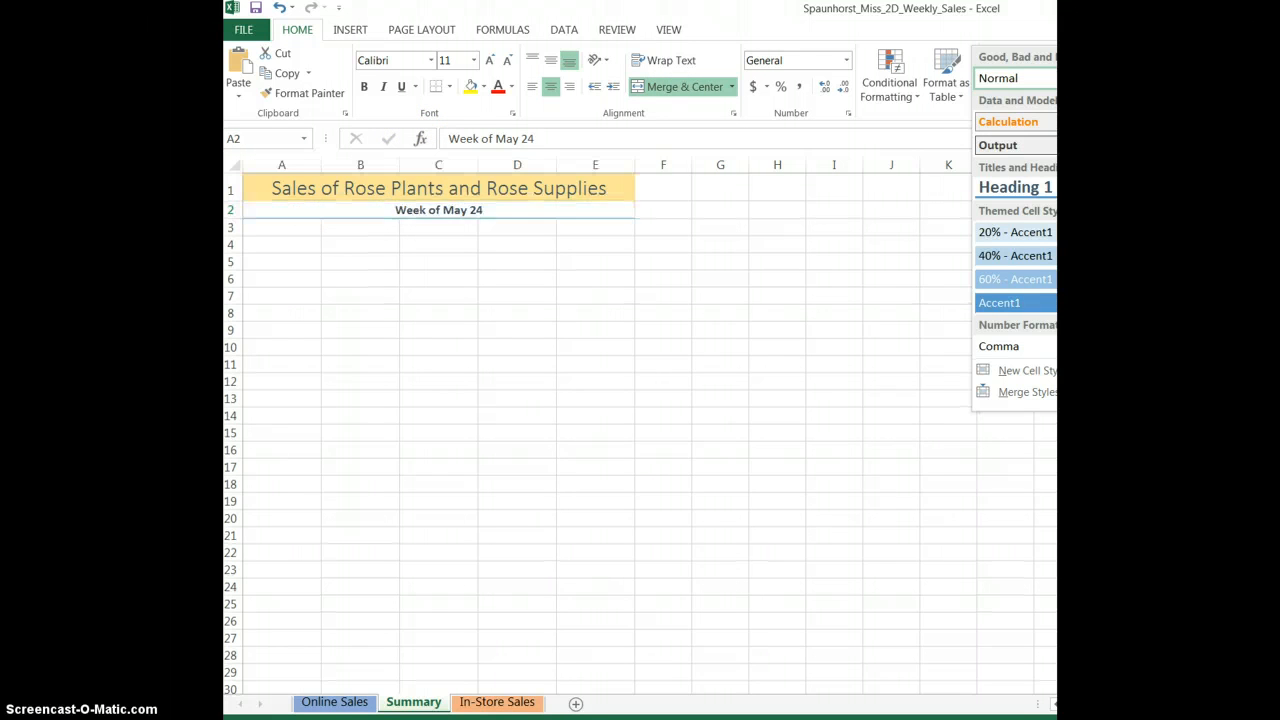
click(1020, 256)
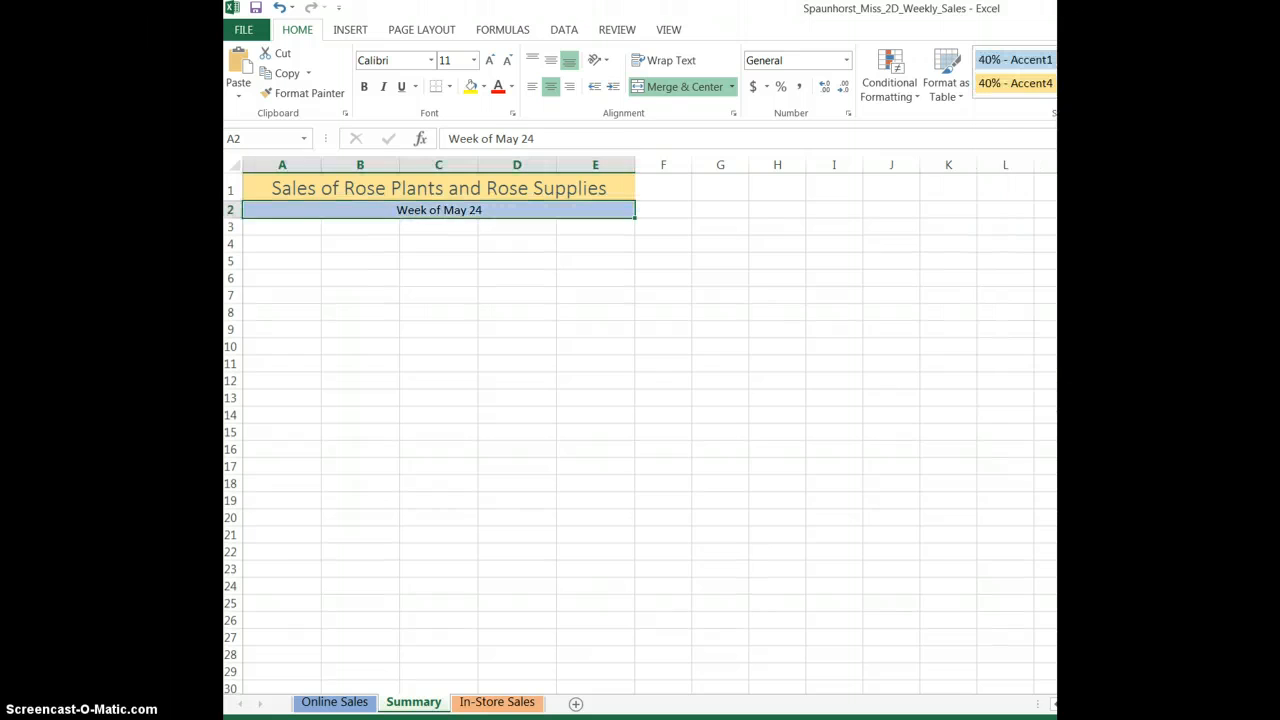
click(1055, 92)
click(1040, 180)
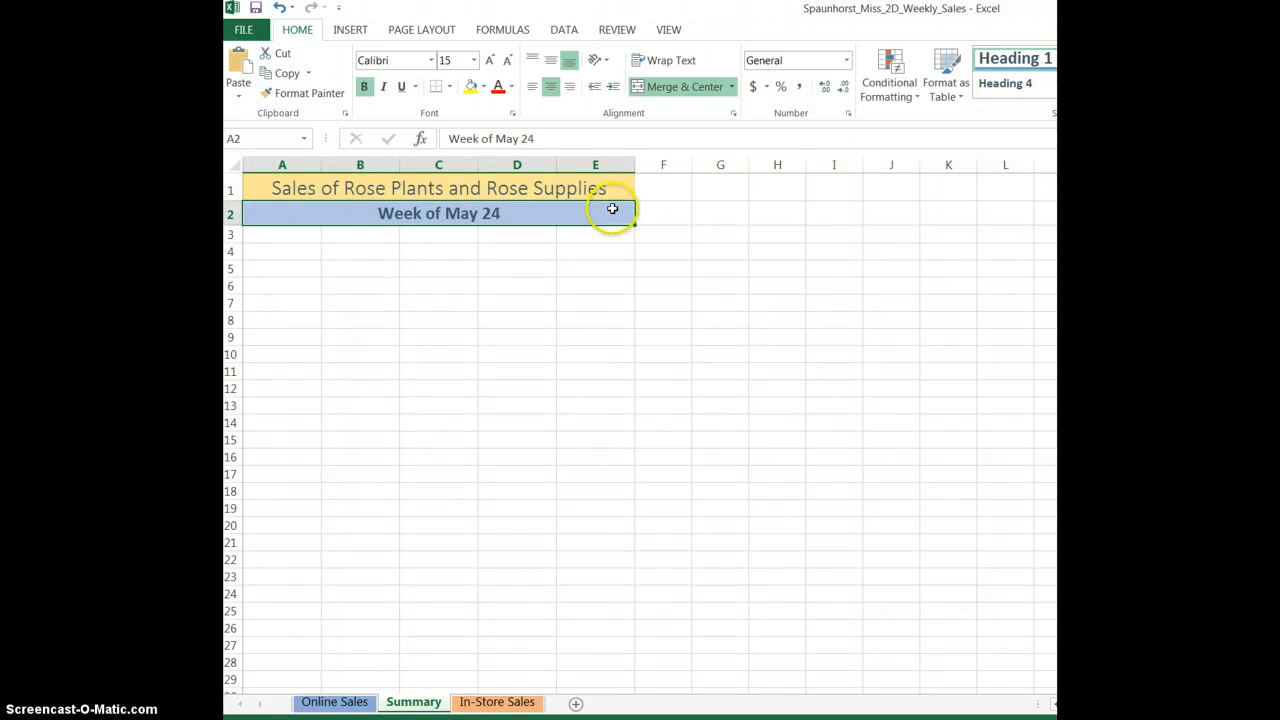
Step: Enter the column headings Roses/Rose Supplies, Rose Sales, Rose Supply Sales and Total Sales in B4:E4
click(266, 234)
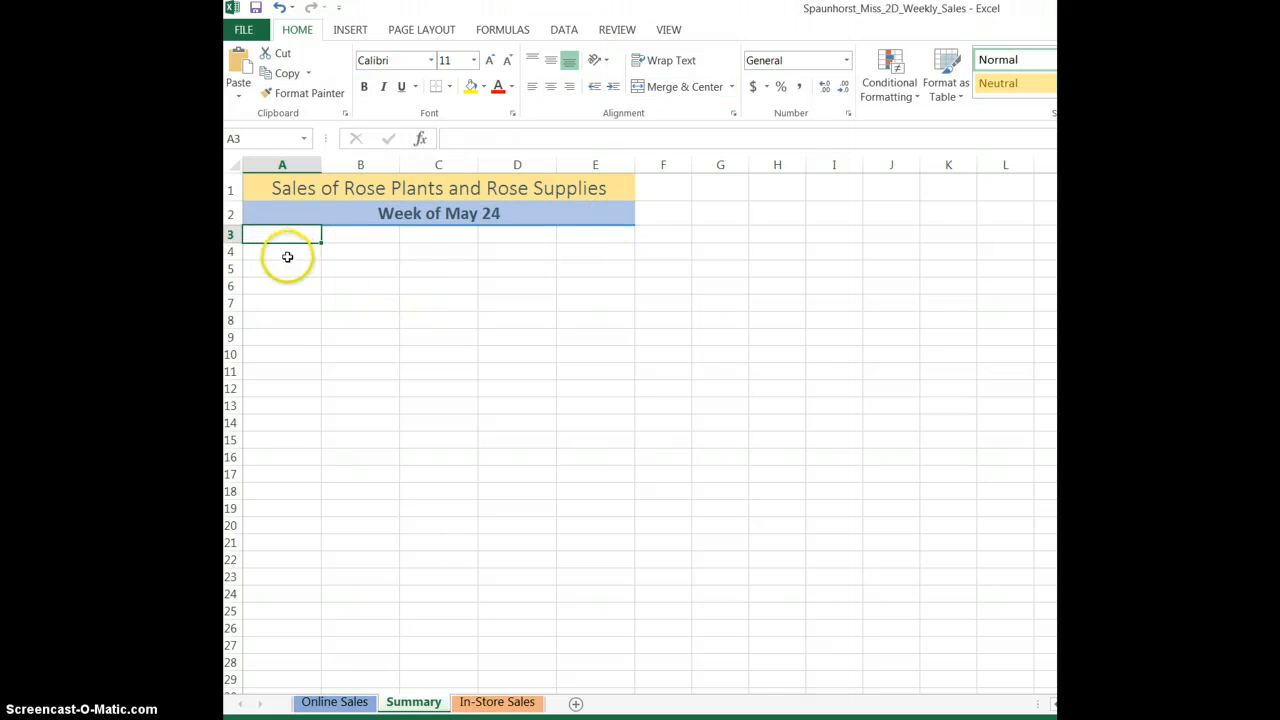
click(354, 255)
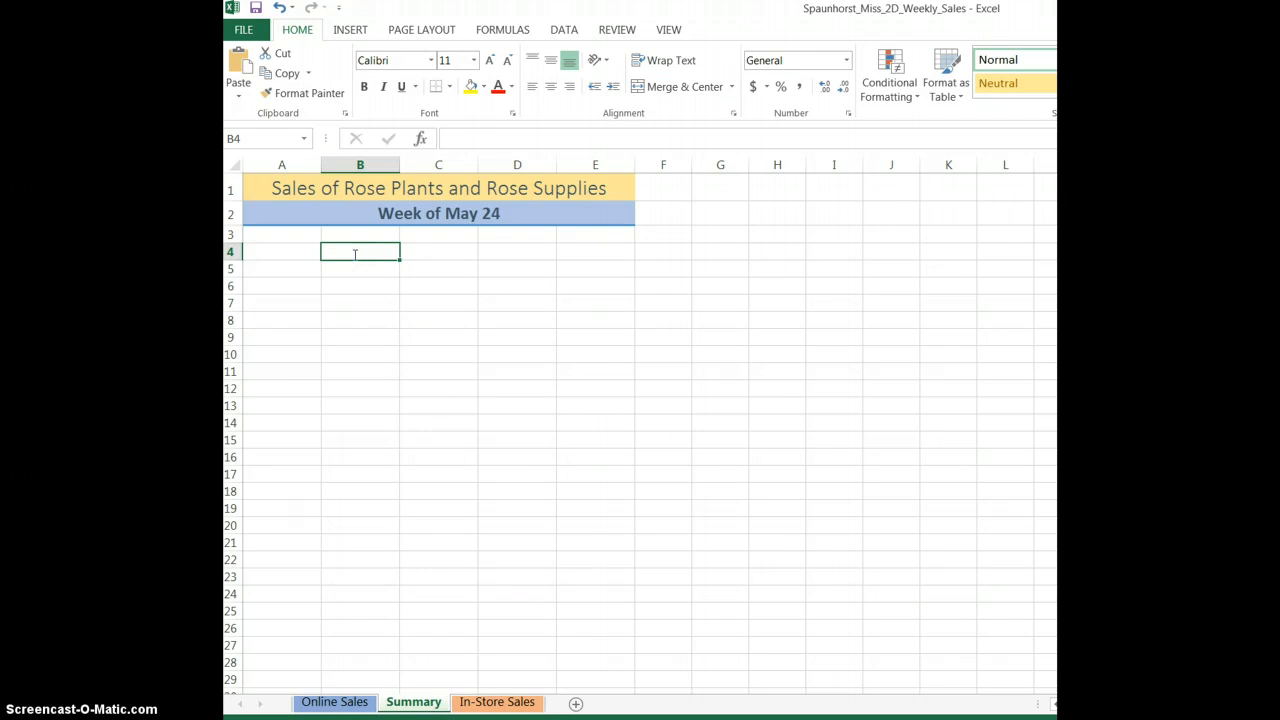
text(Roses/R)
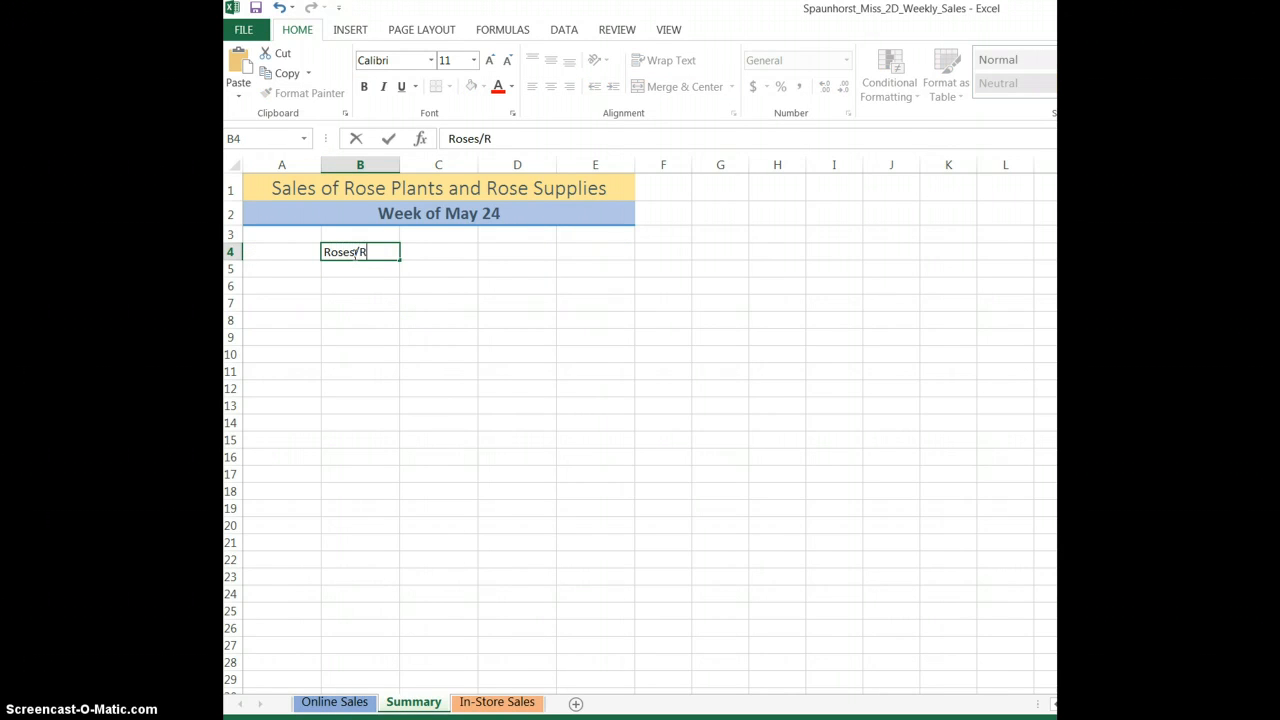
text(ose Supplies)
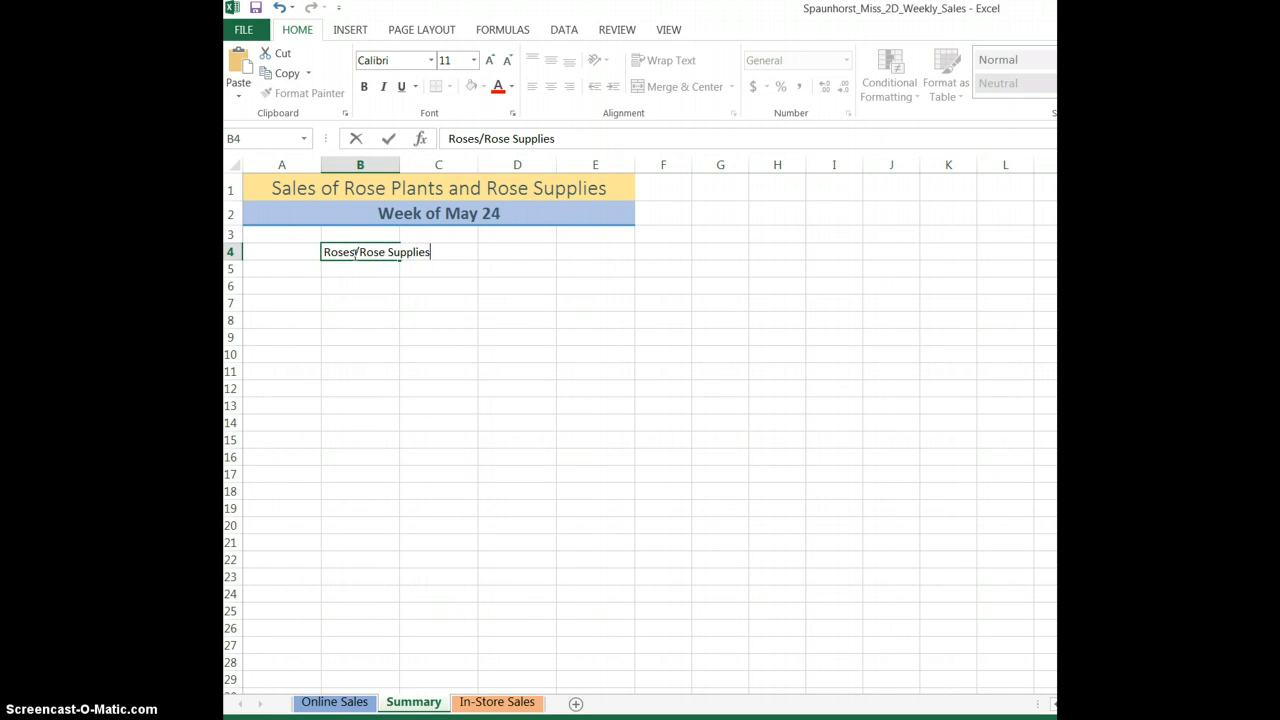
key(Tab)
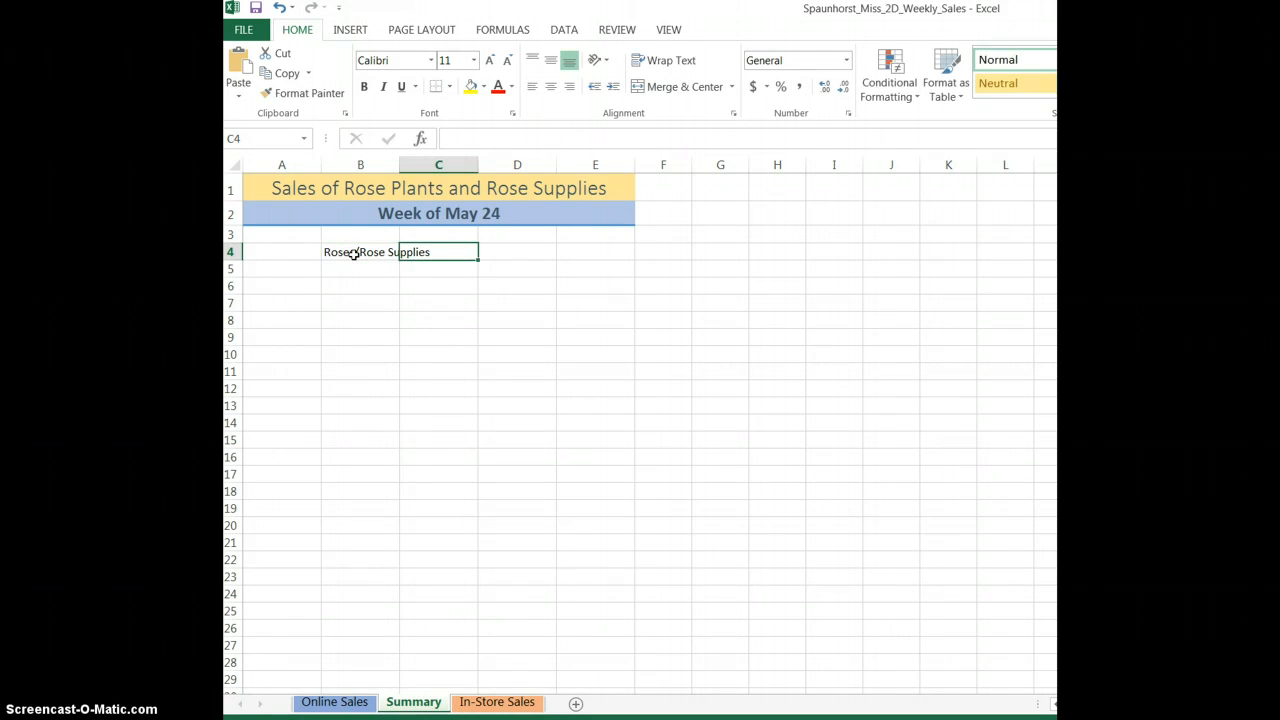
text(Rose Sales)
key(Tab)
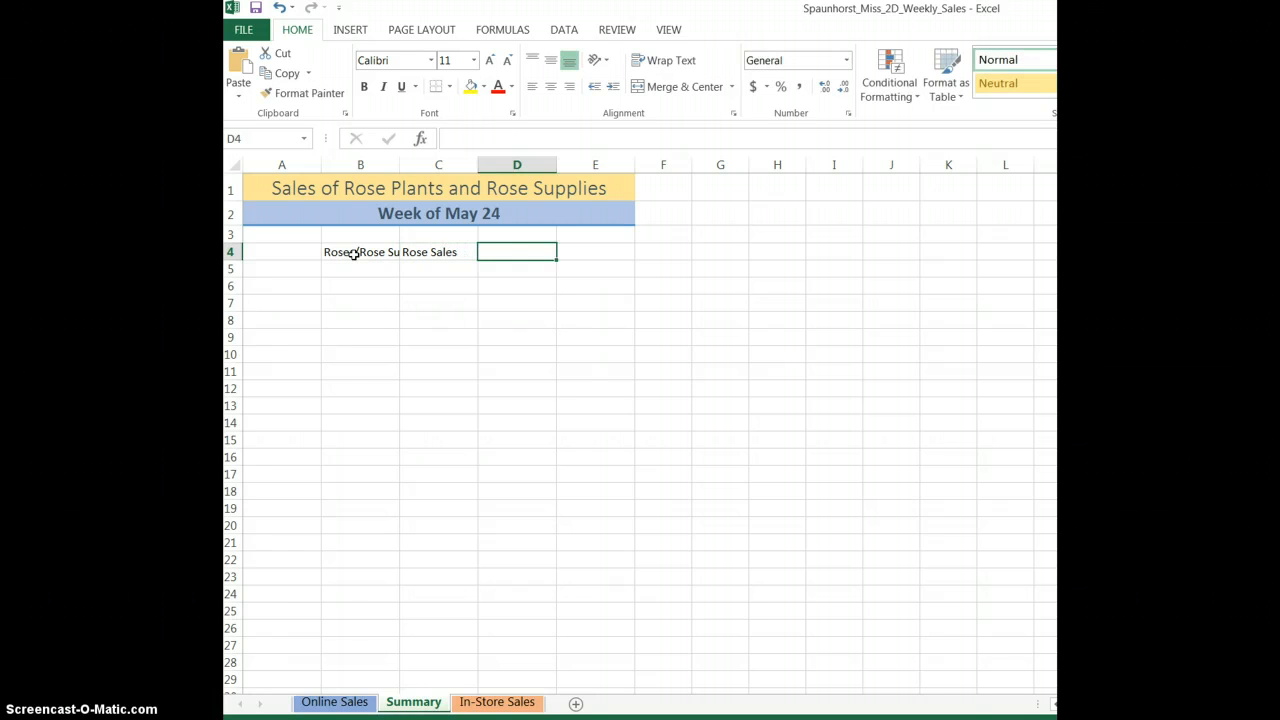
text(Rose Su[p)
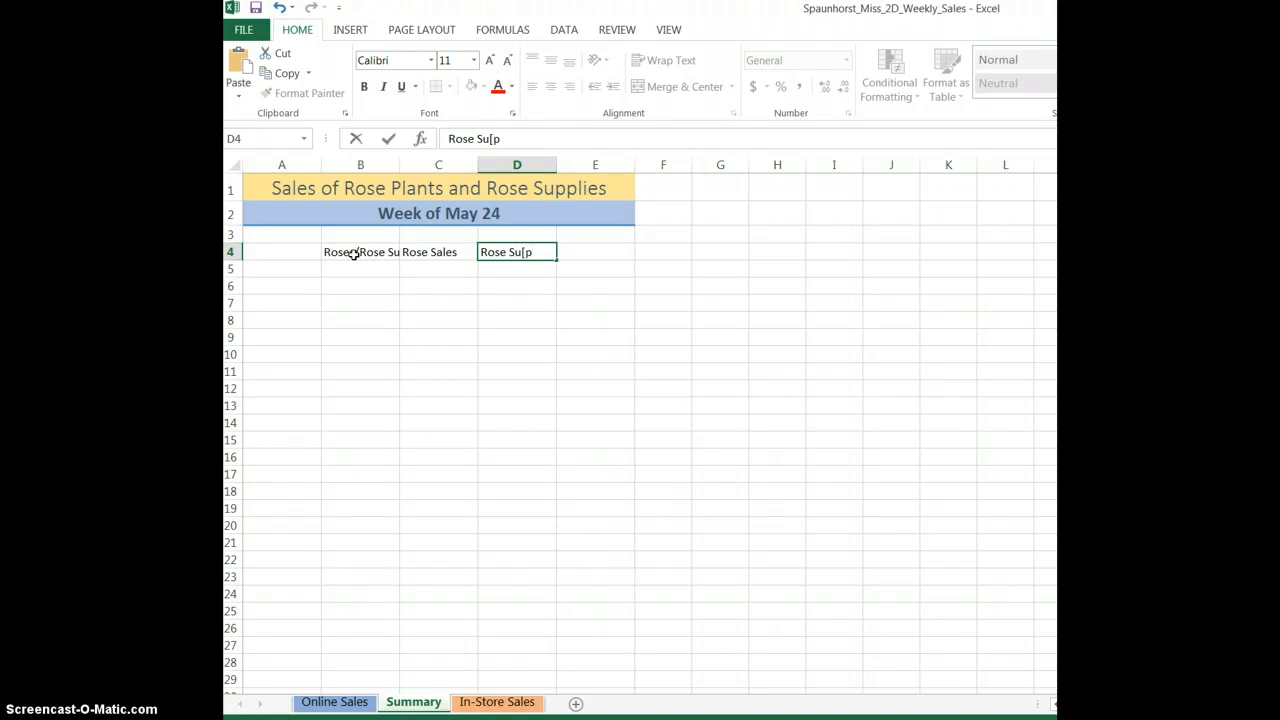
key(BackSpace)
key(BackSpace)
text(pply Sales)
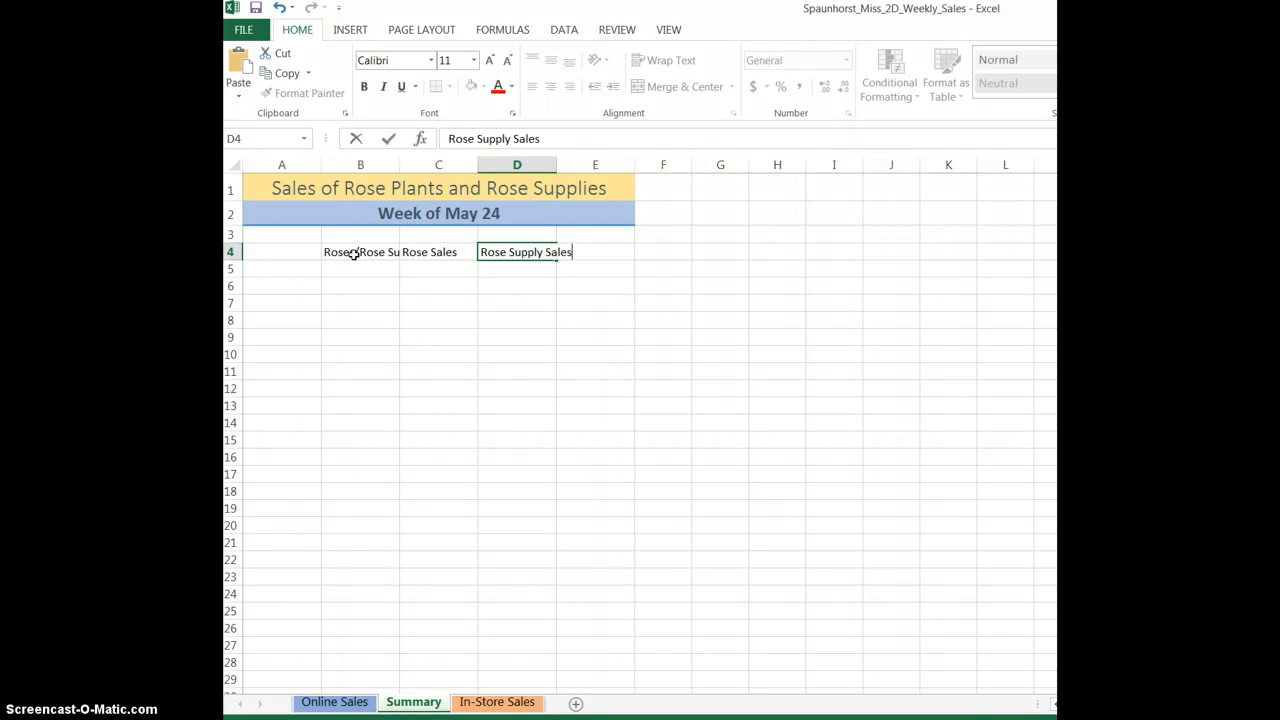
key(Tab)
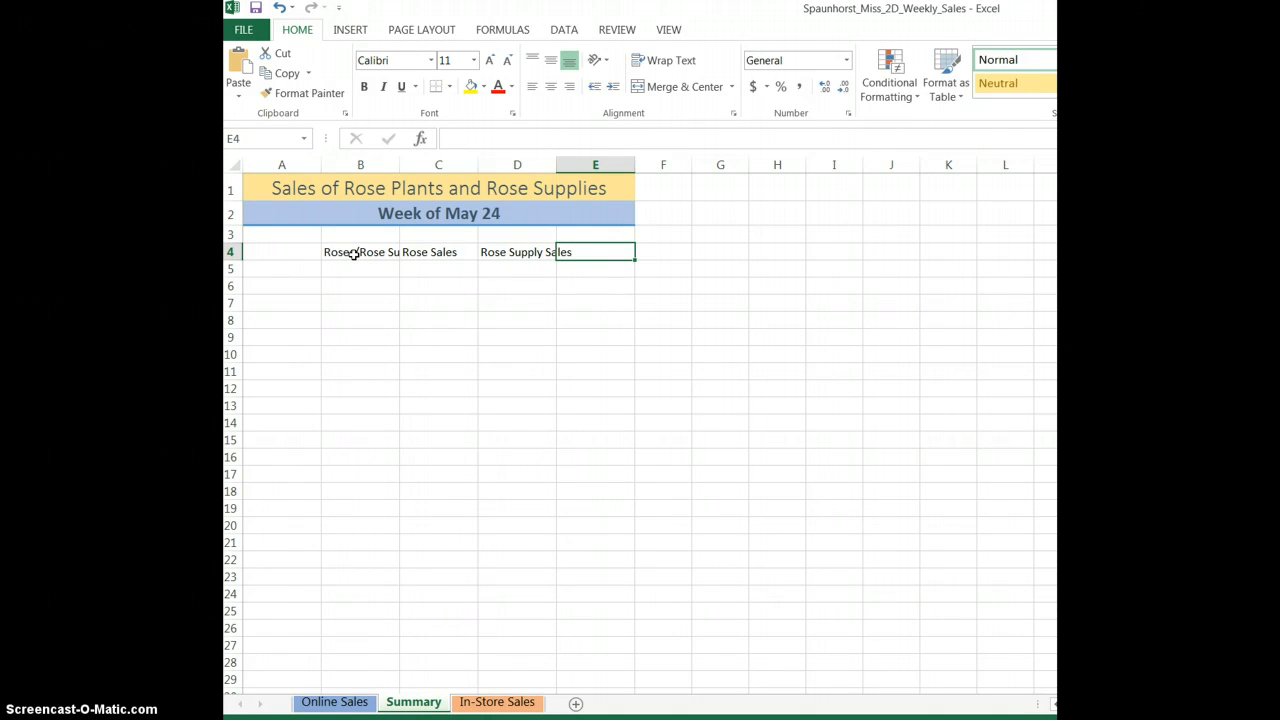
text(Total Sales)
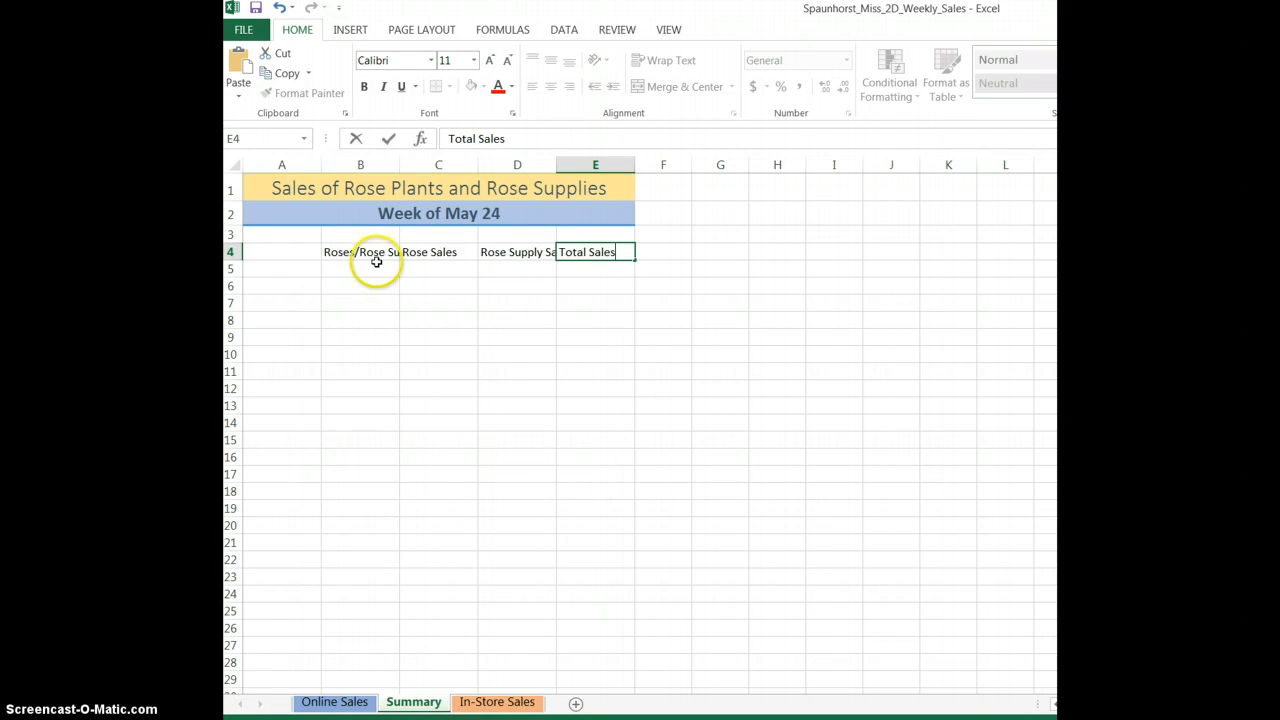
Step: Apply a bold heading cell style with a thin bottom border to the column headings in B4:E4
drag(374, 257, 612, 252)
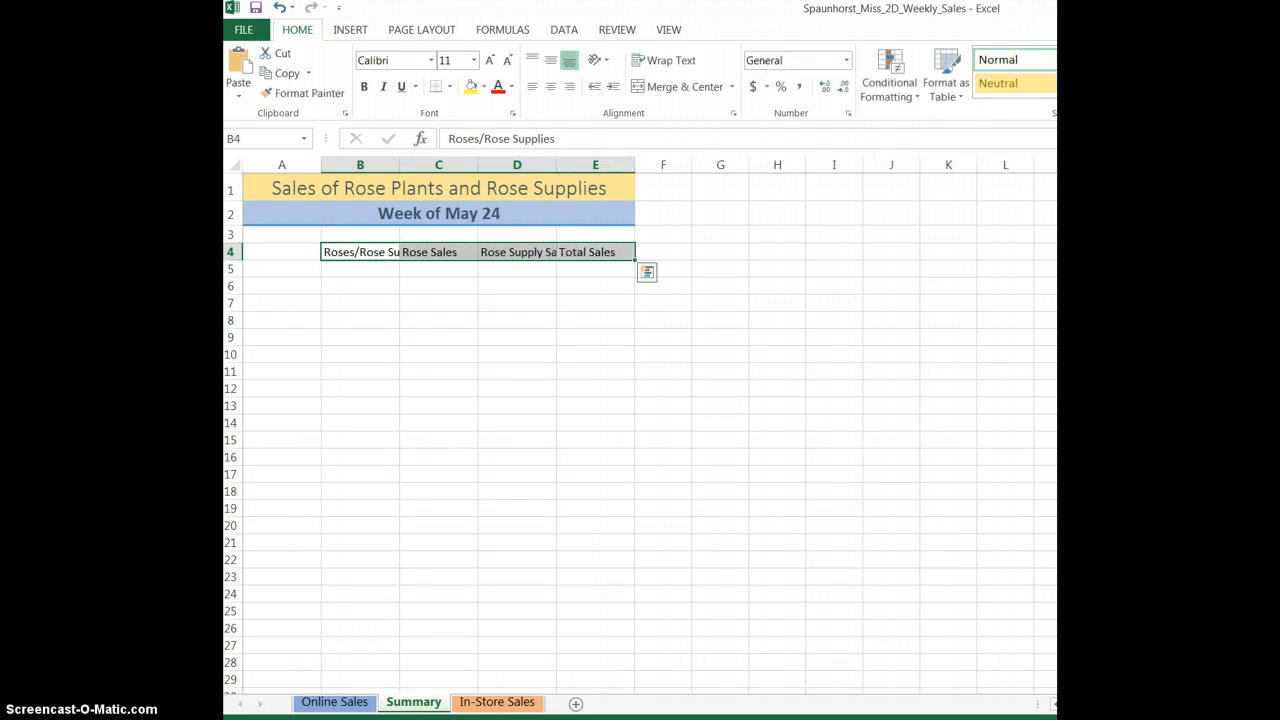
click(1262, 91)
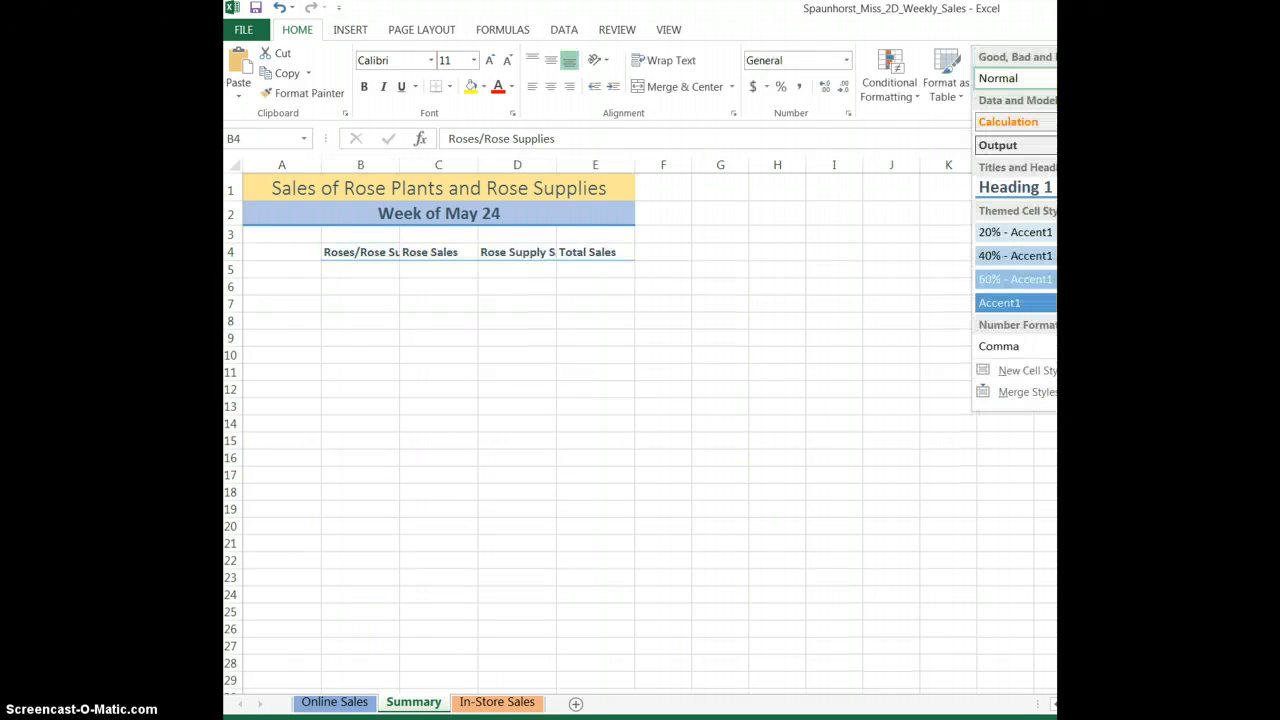
click(1270, 187)
Step: Center the headings in B4:E4 horizontally and vertically and wrap their text
click(551, 87)
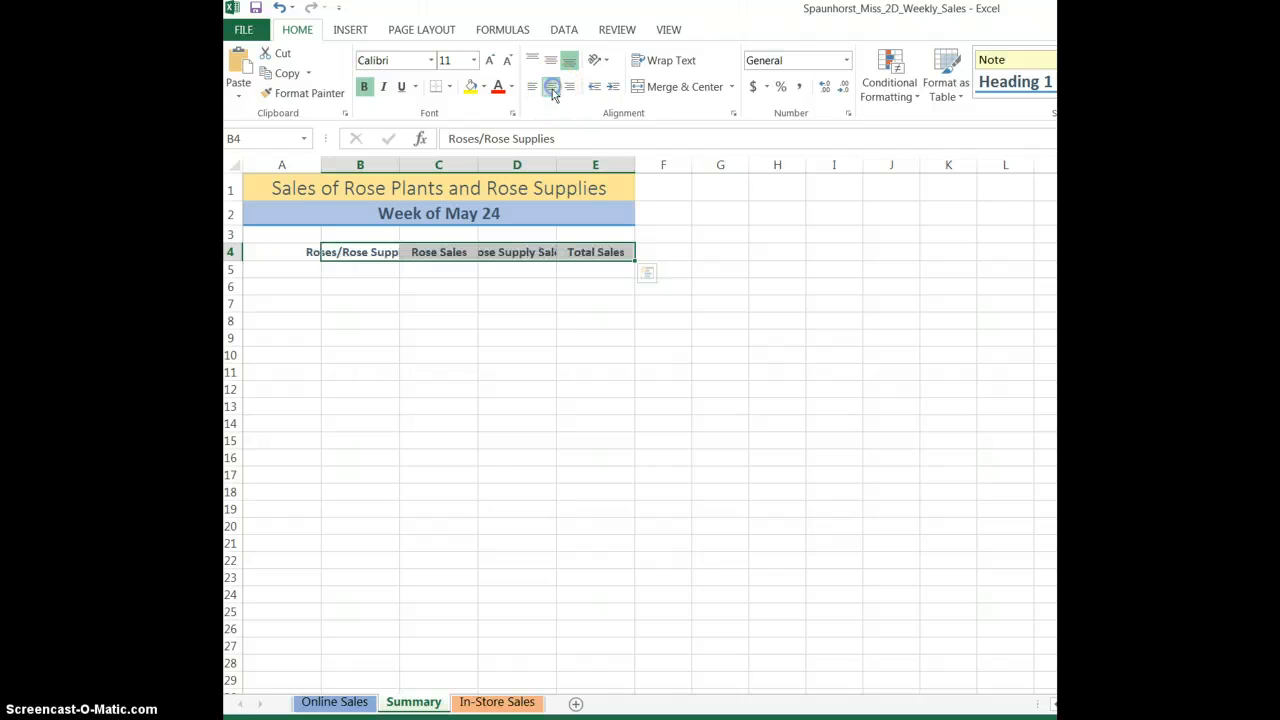
click(550, 60)
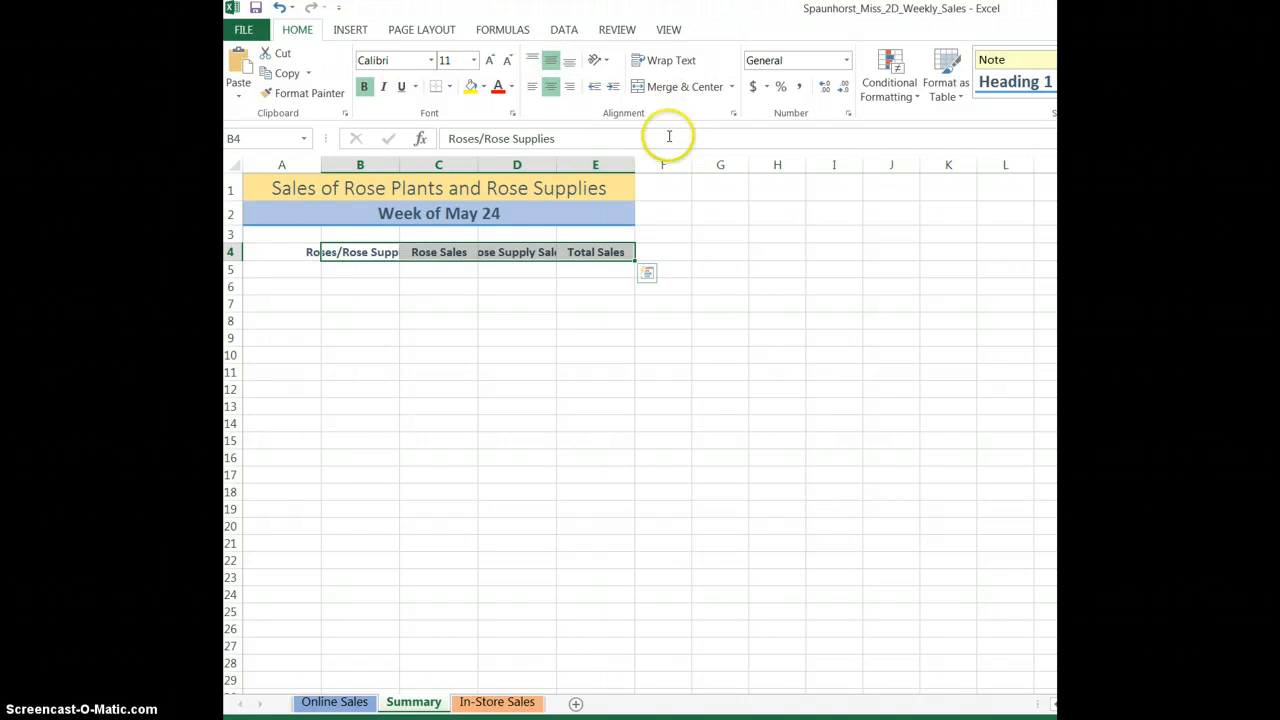
click(665, 60)
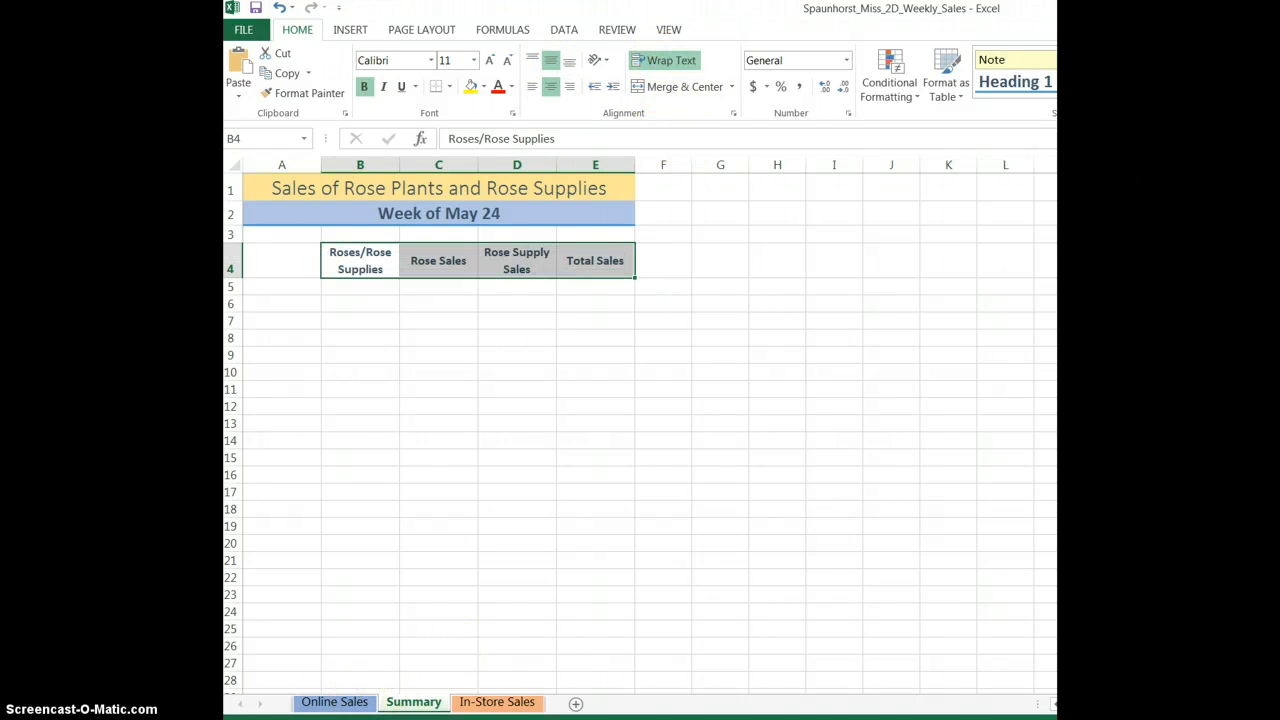
Step: Enter the row labels Online Sales in A5 and In-Store Sales in A6
click(265, 287)
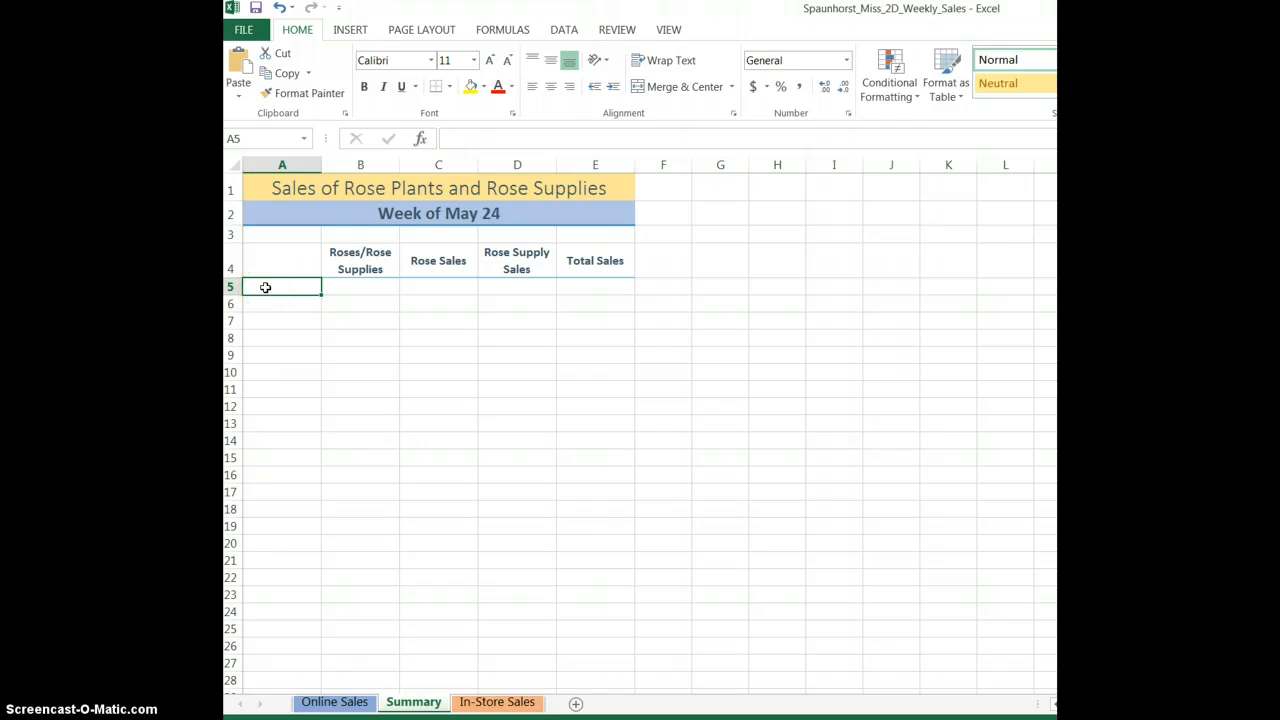
text(Online Sales)
key(Return)
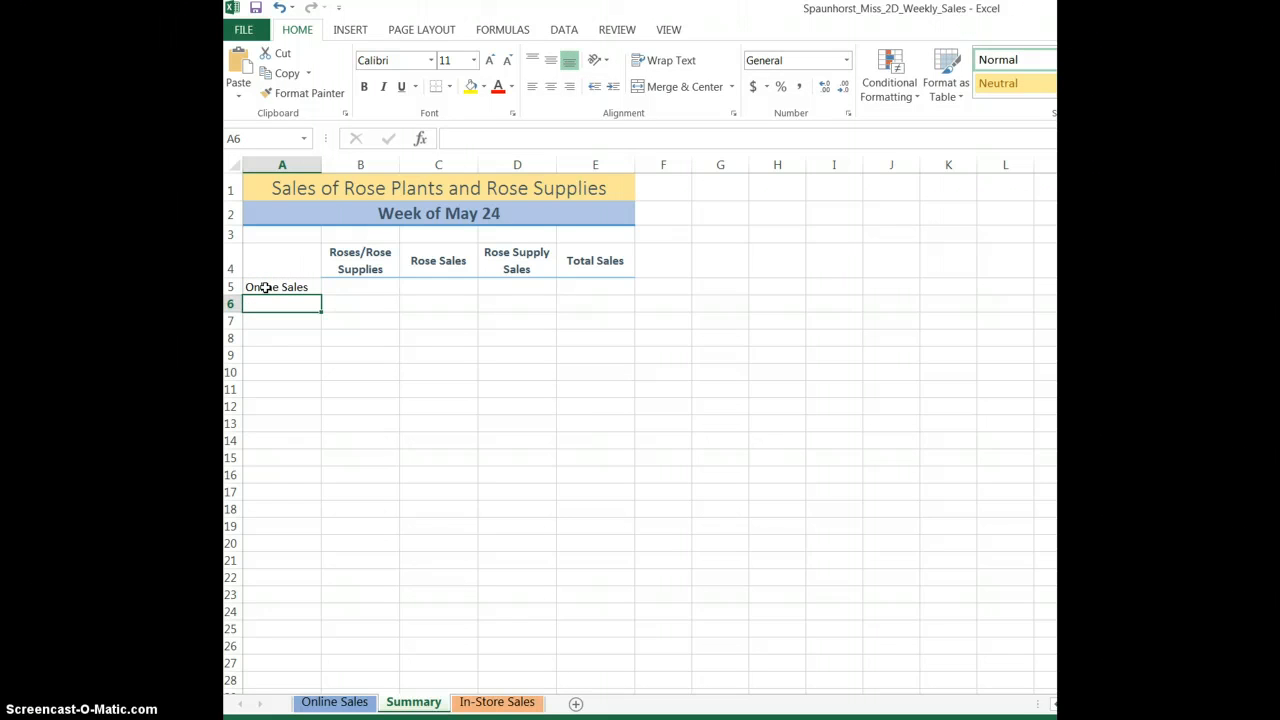
text(IN-S)
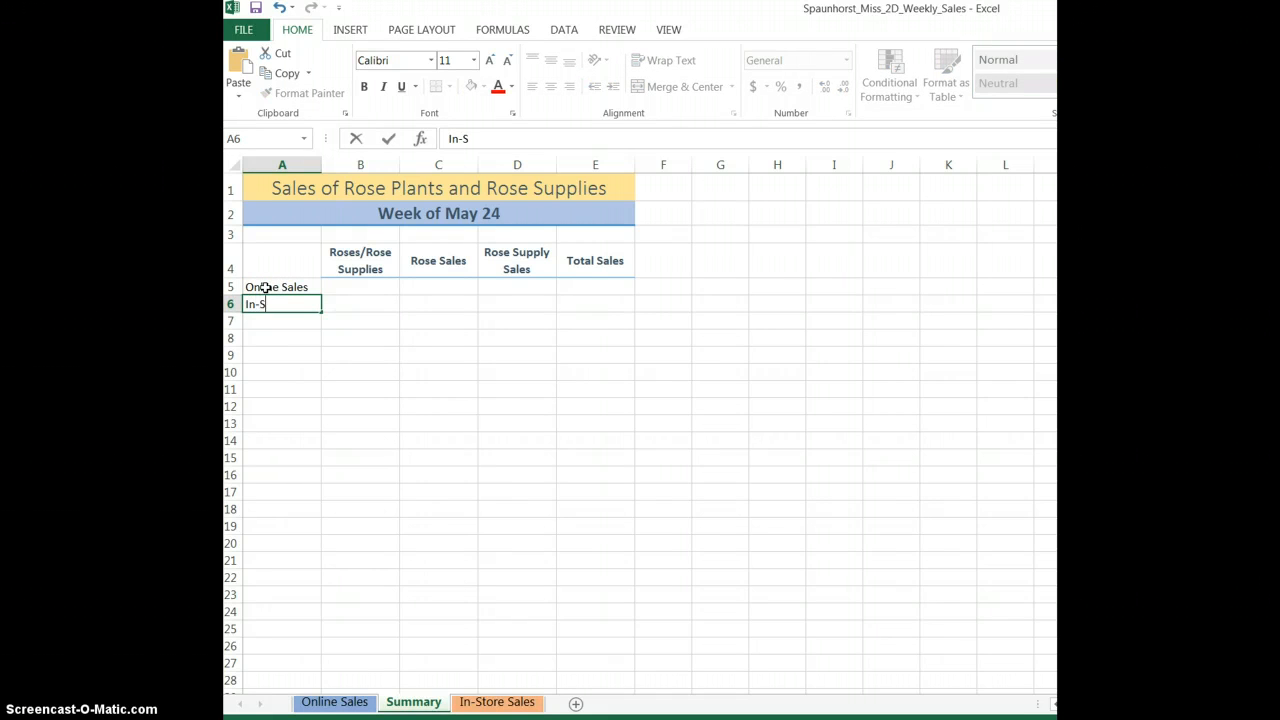
text(tore Sales)
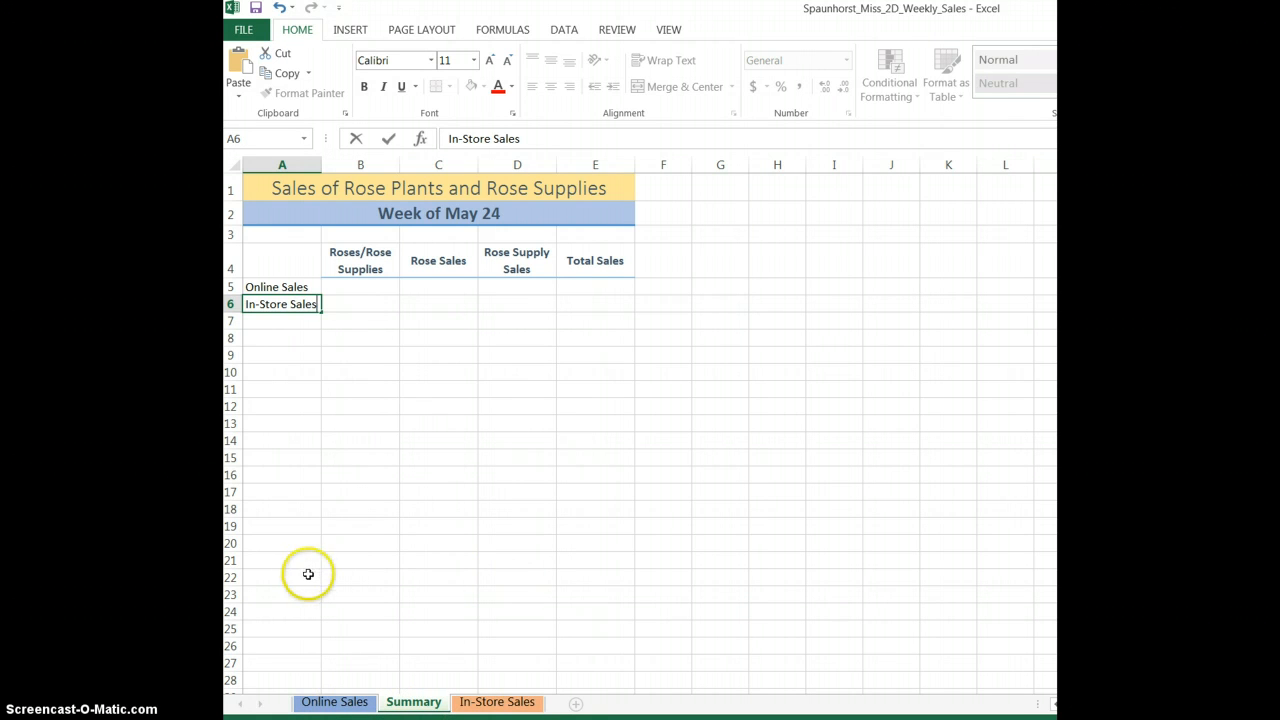
Step: Link the online Rose Sales cell C5 to the weekly total in E12 of the Online Sales worksheet
click(438, 288)
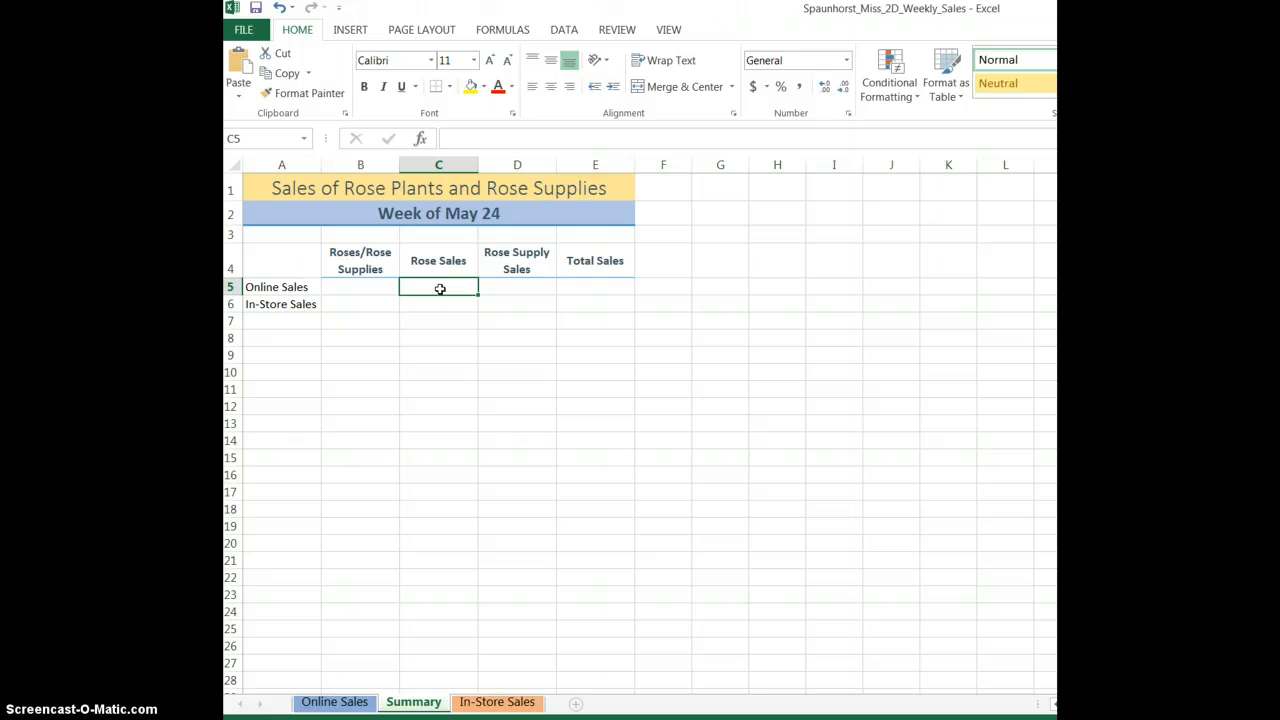
text(=)
key(Escape)
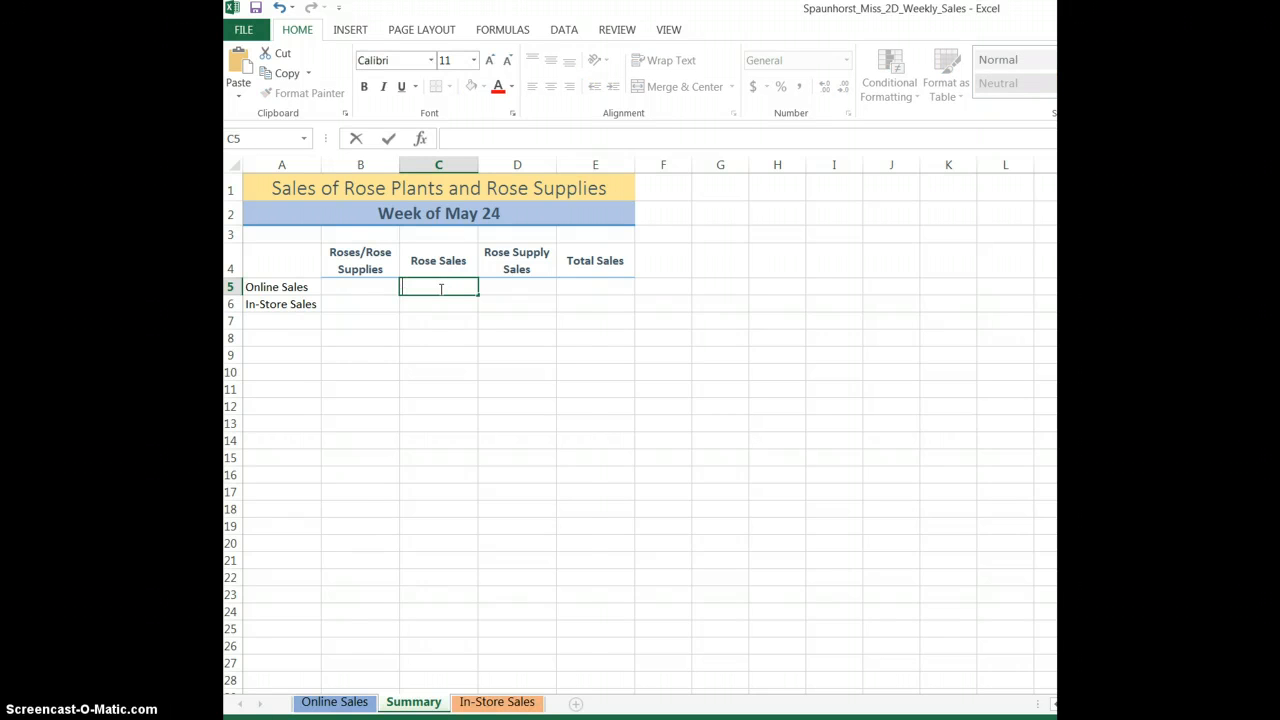
text(=)
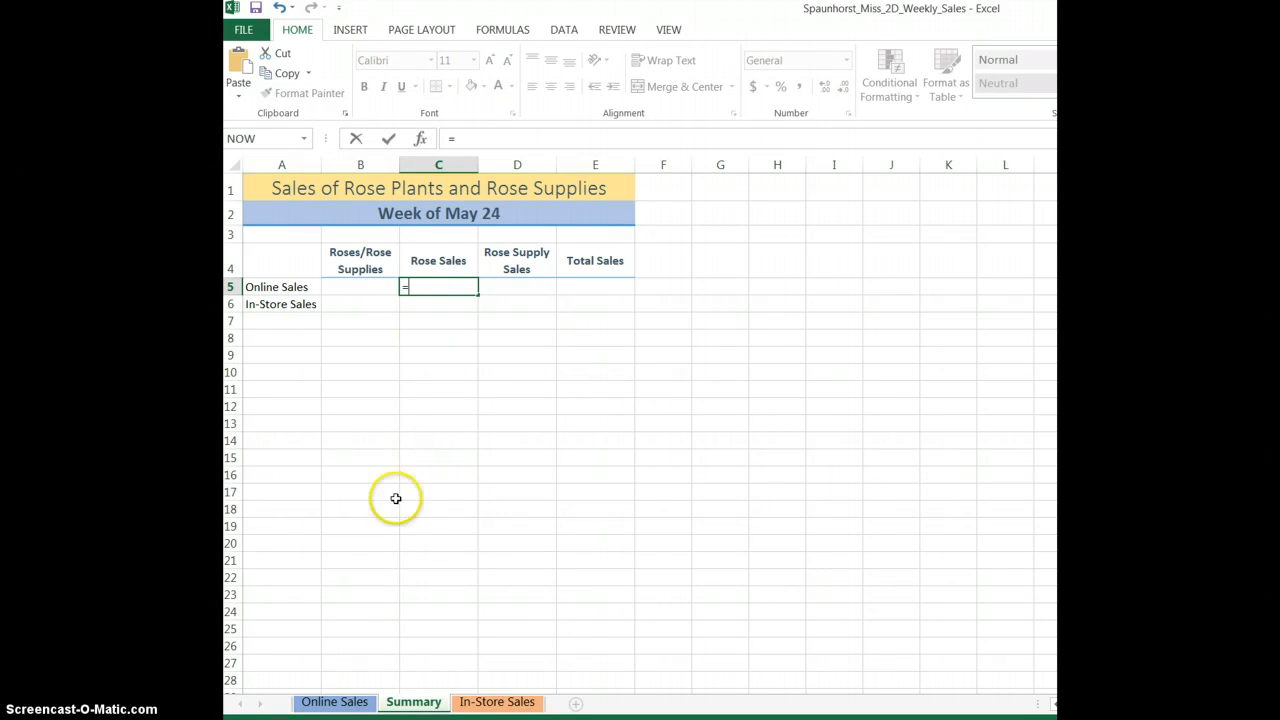
click(330, 705)
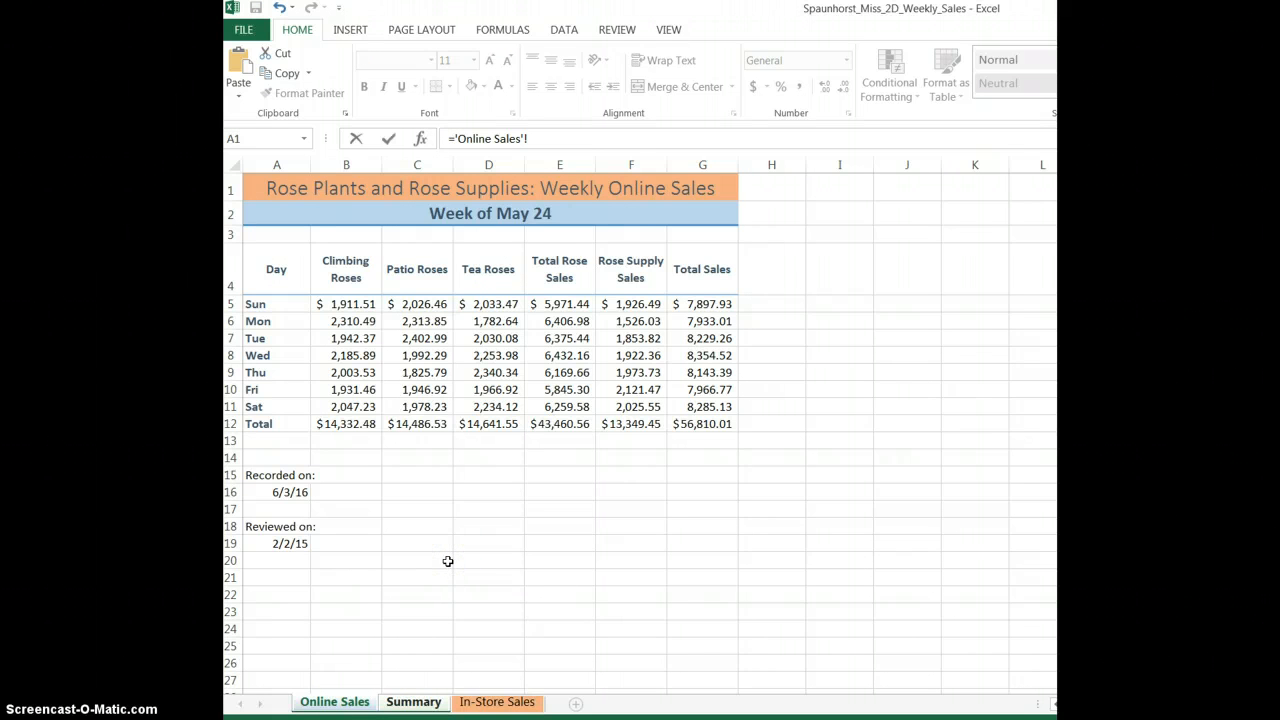
click(552, 425)
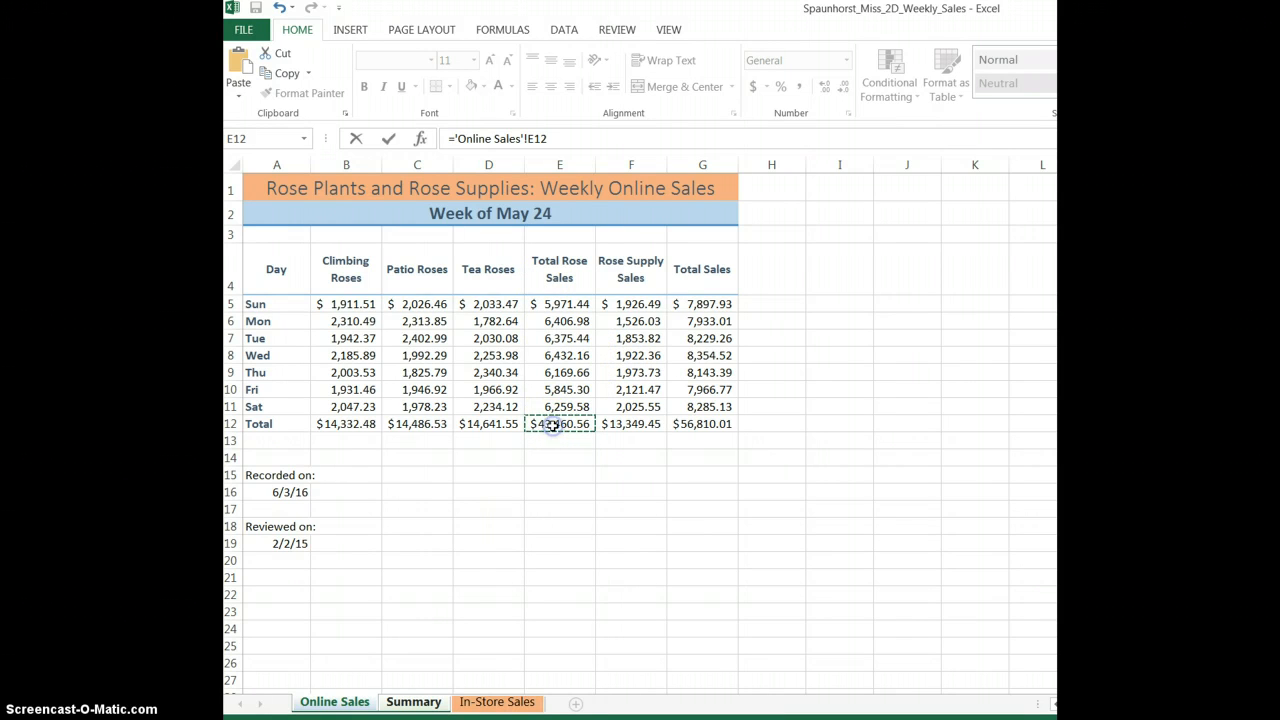
key(Return)
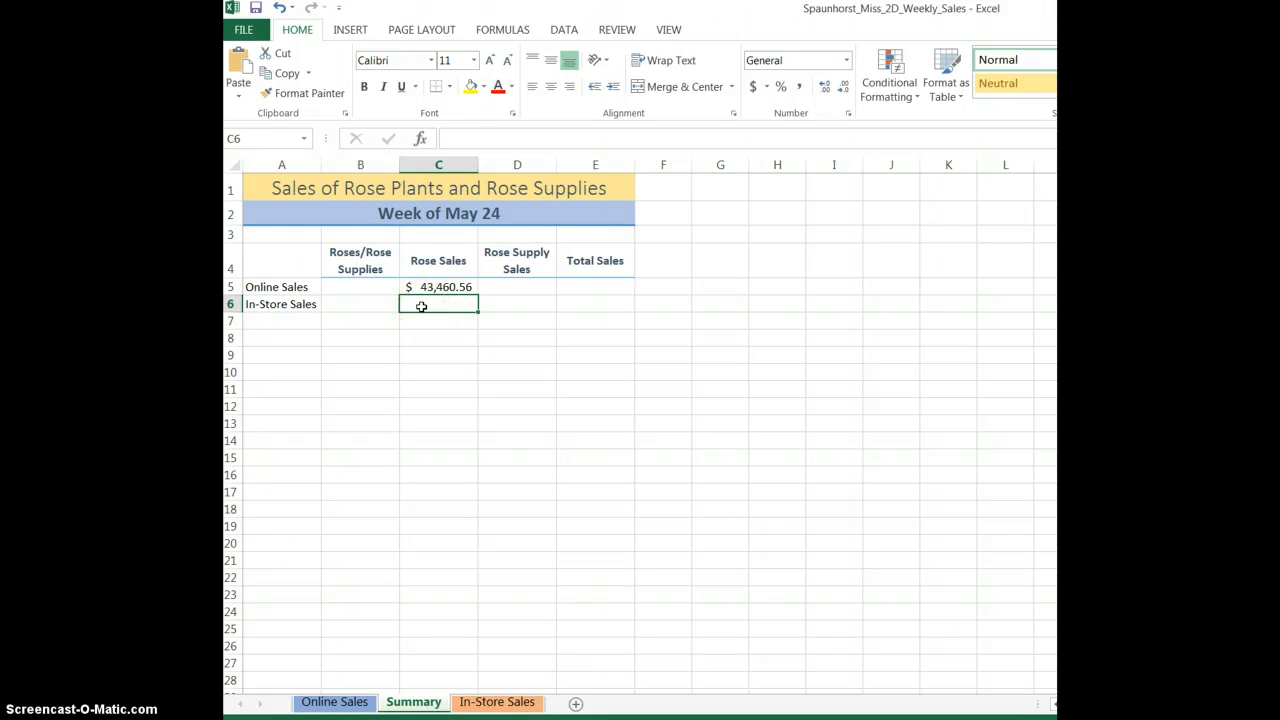
Step: Link the in-store Rose Sales cell C6 to the weekly total in E12 of the In-Store Sales worksheet
text(=)
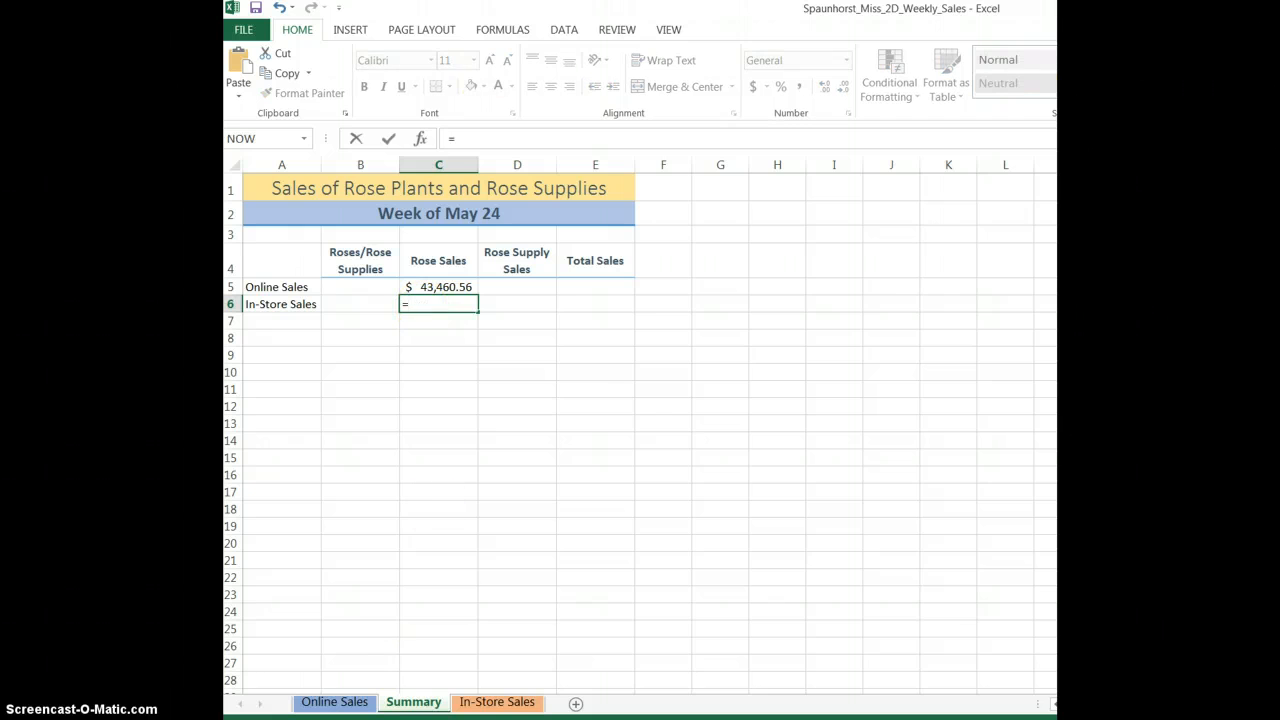
click(497, 702)
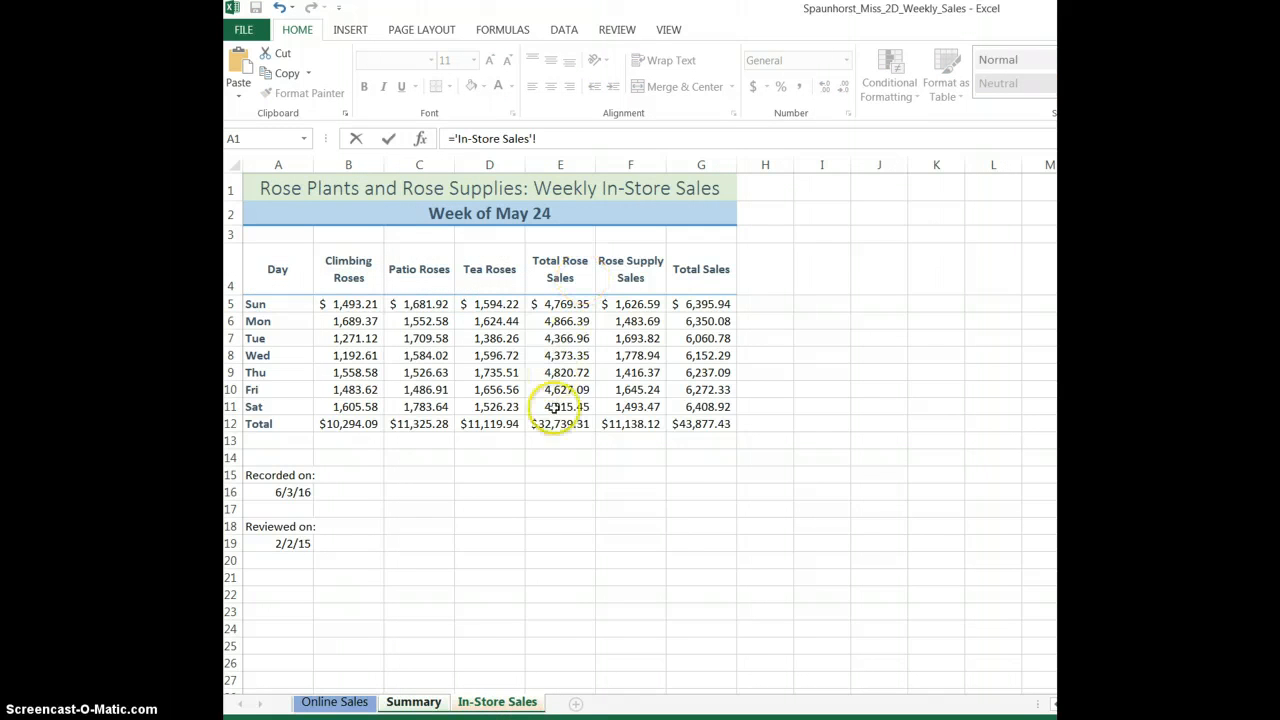
click(550, 424)
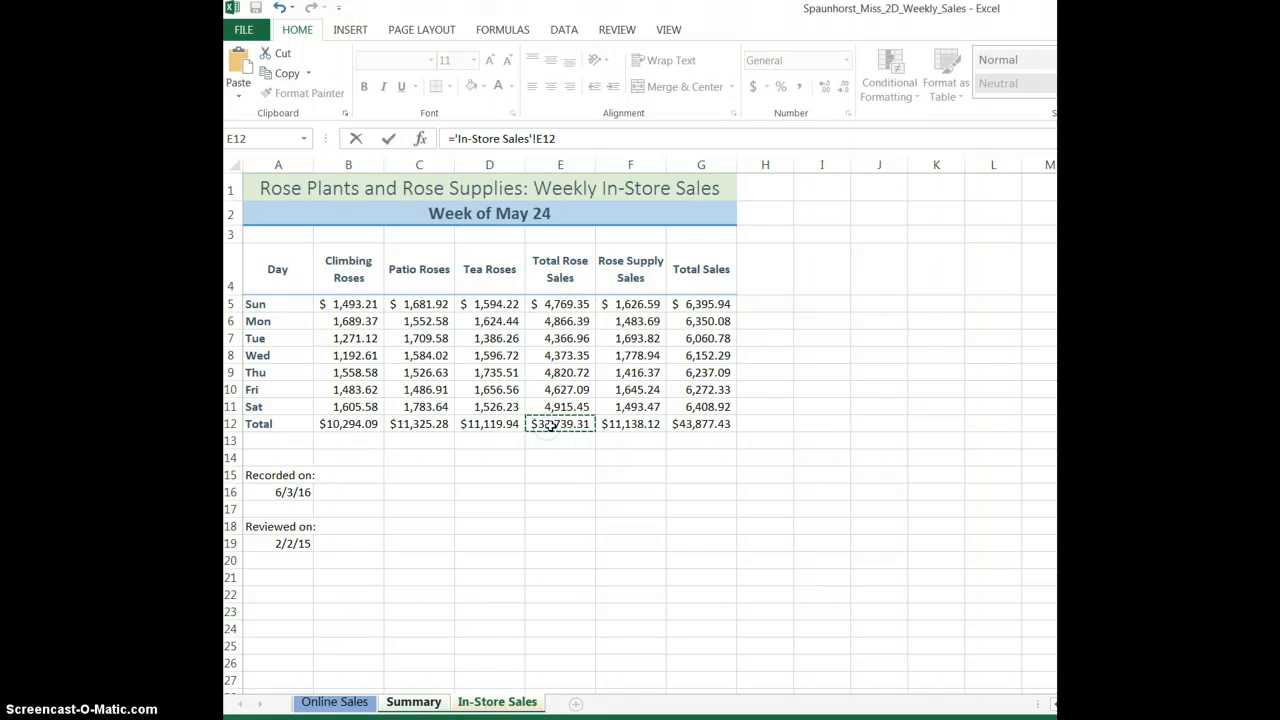
key(Return)
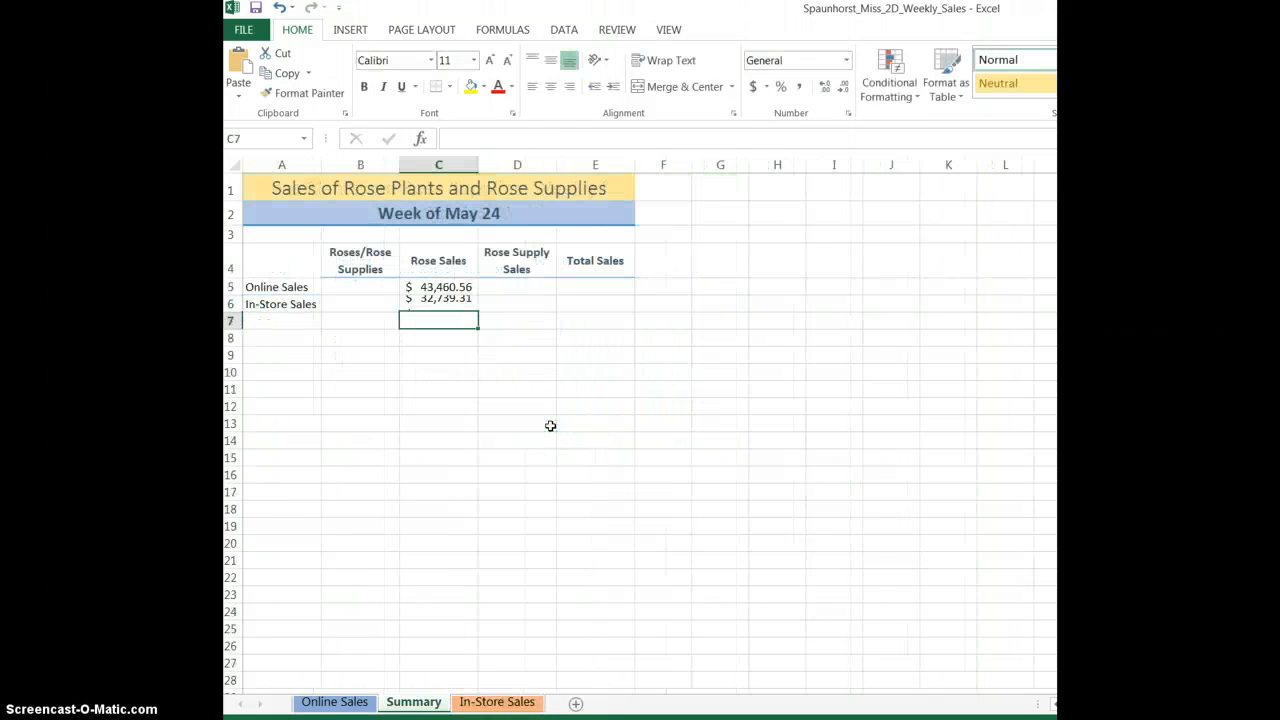
click(438, 302)
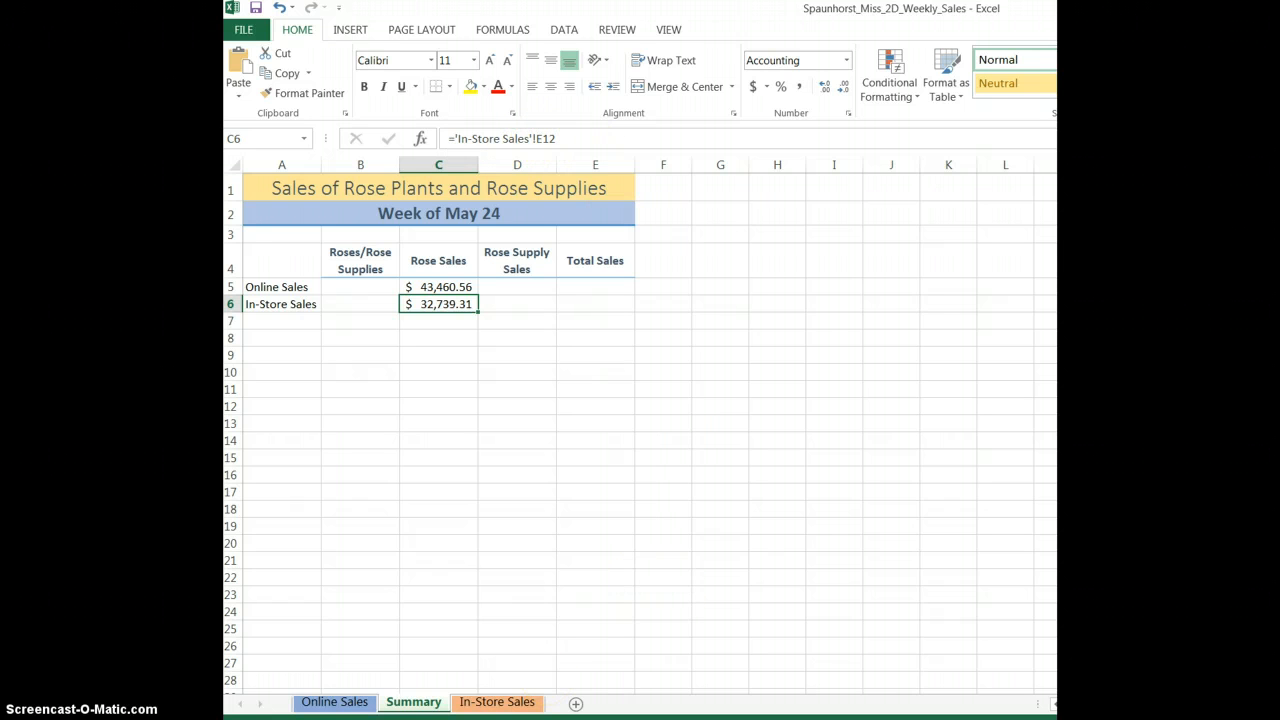
Step: Link the online Rose Supply Sales cell D5 to the total in F12 of the Online Sales worksheet
click(533, 290)
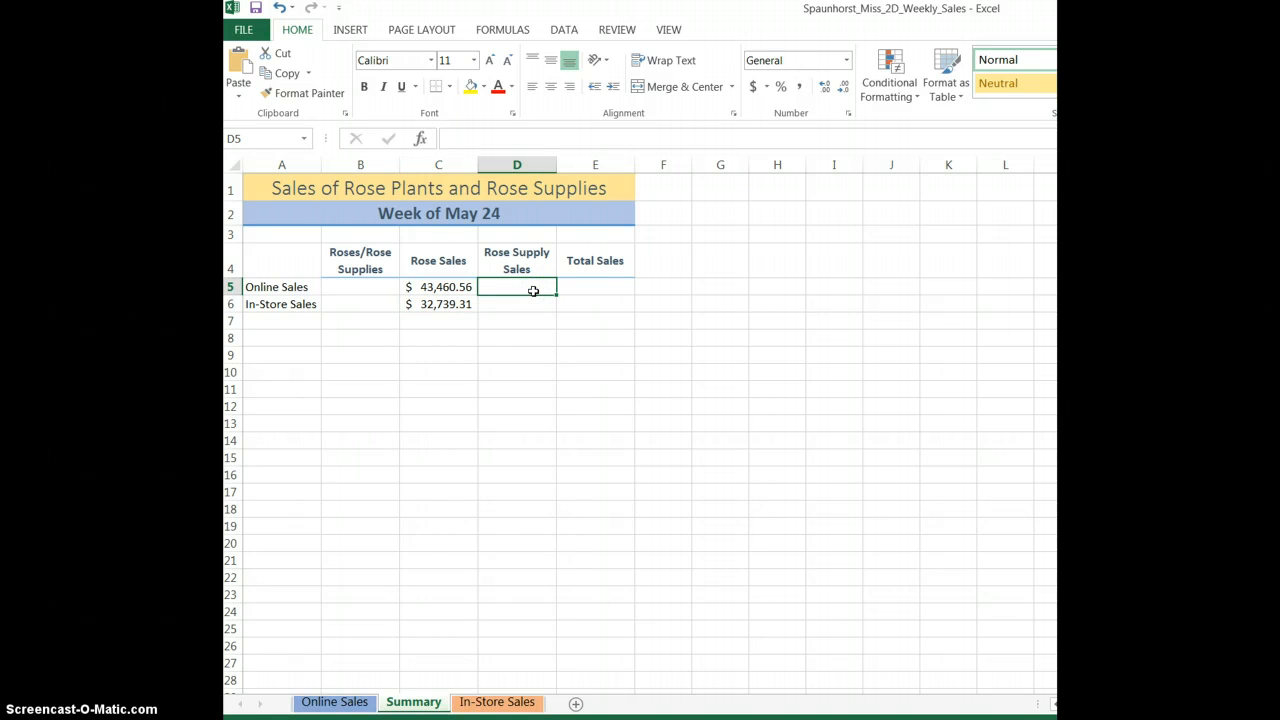
text(=)
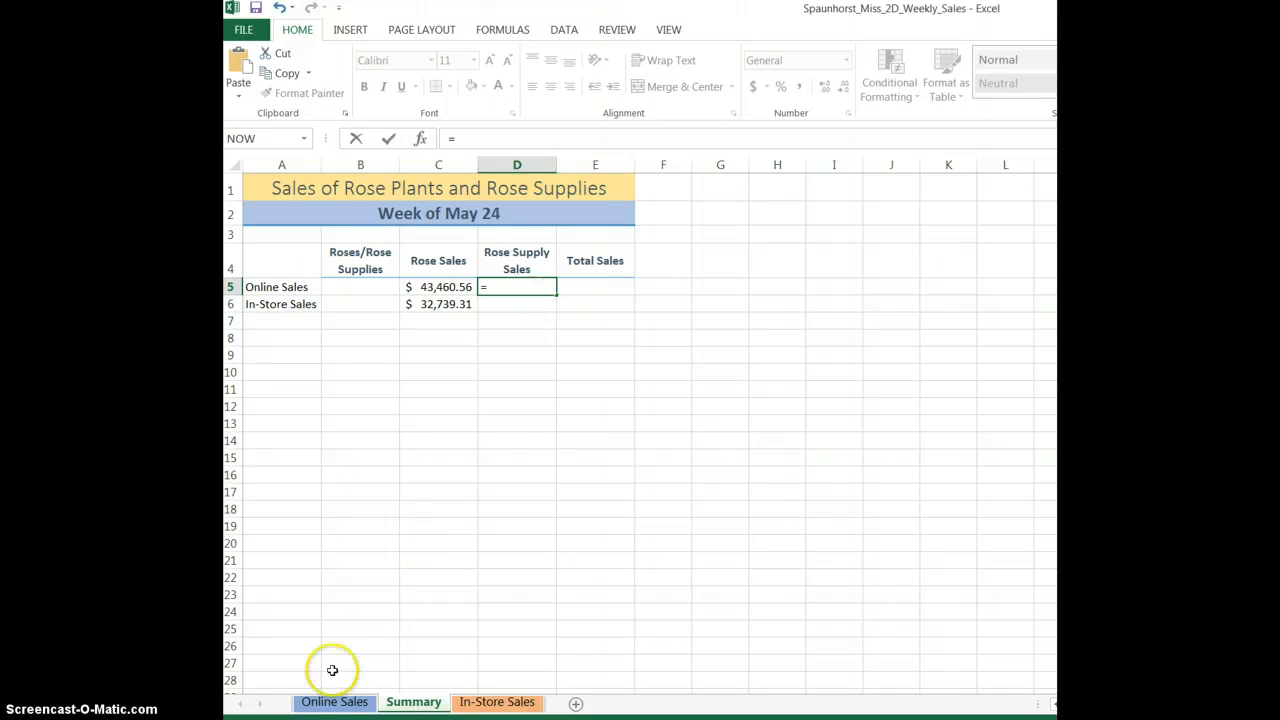
click(330, 703)
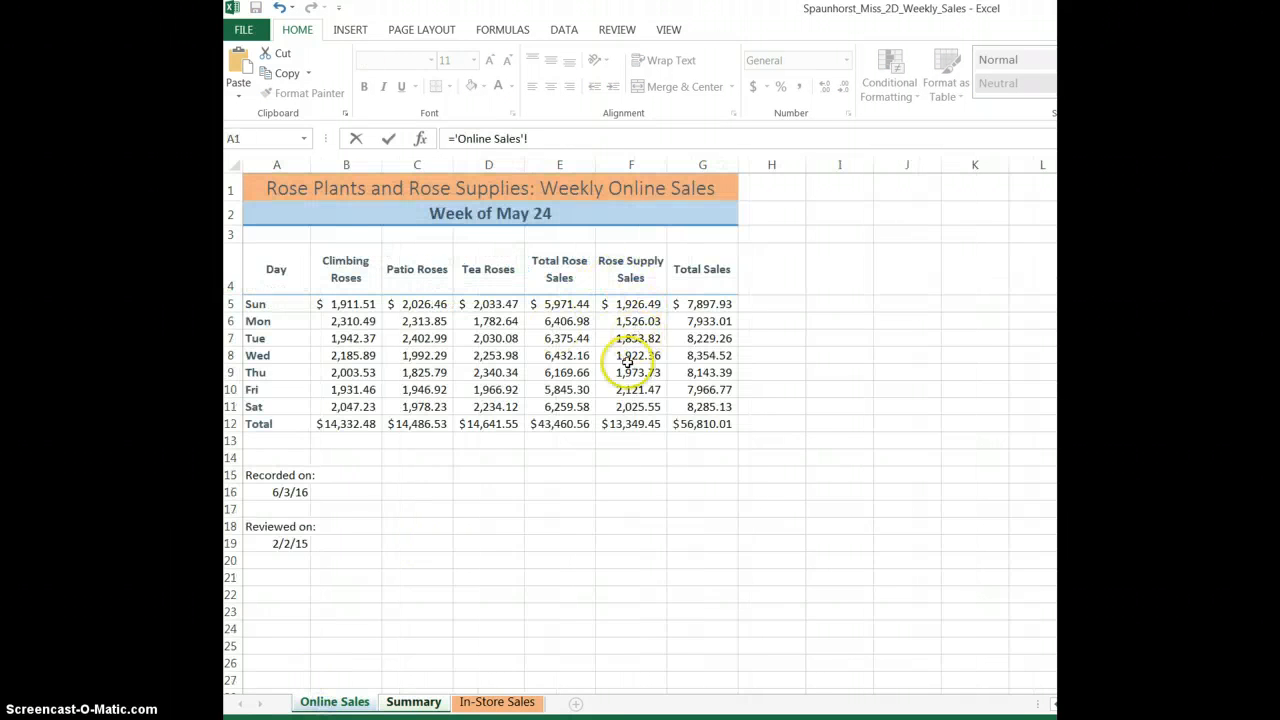
click(636, 424)
key(Return)
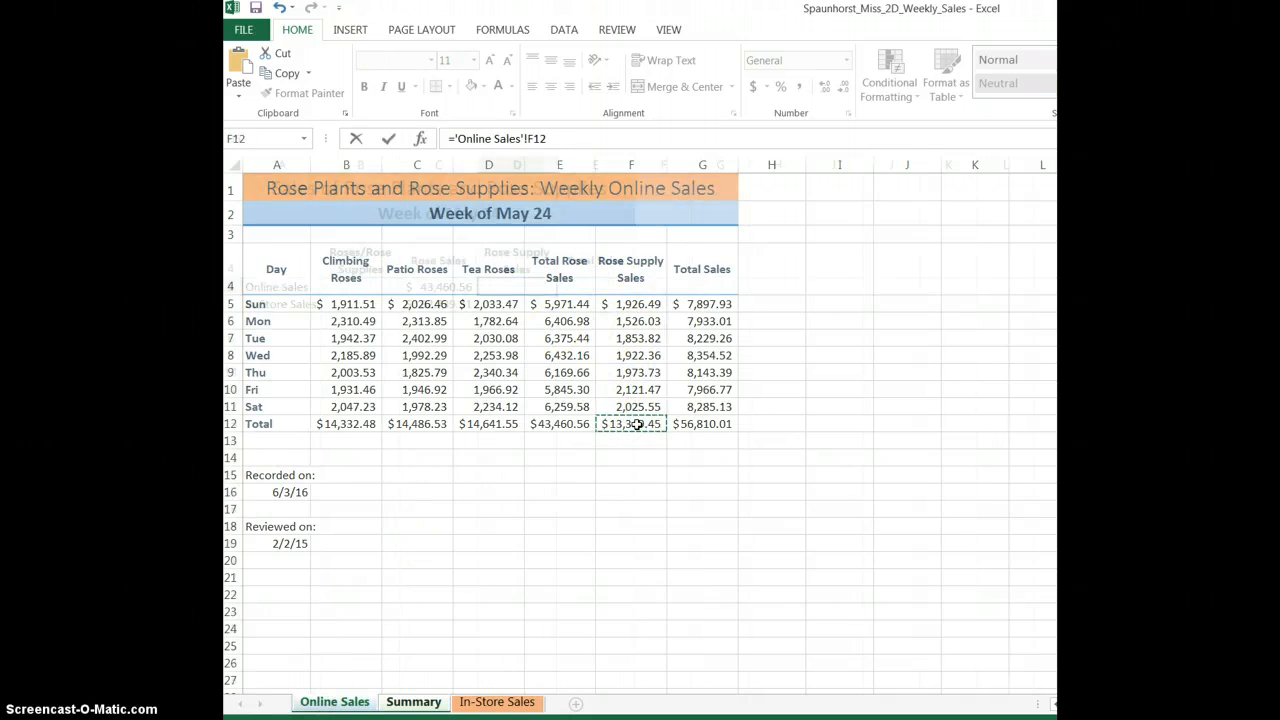
Step: Link the in-store Rose Supply Sales cell D6 to the total in F12 of the In-Store Sales worksheet
text(=)
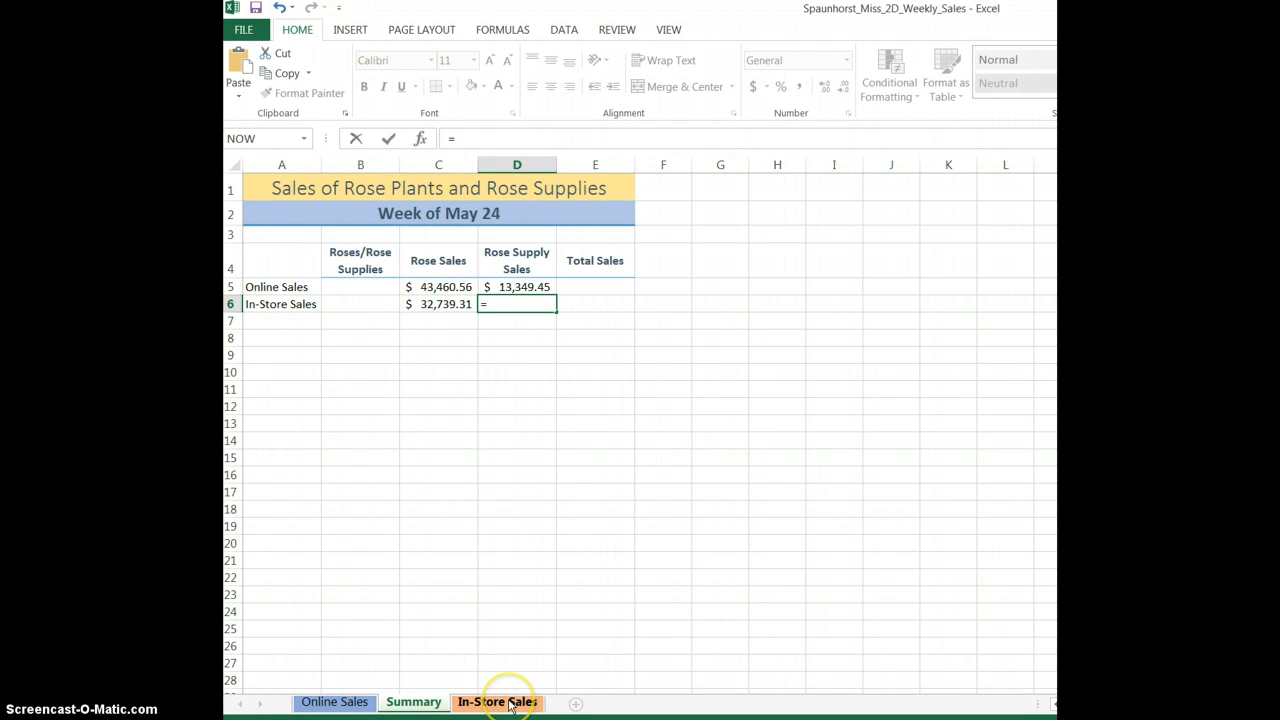
click(510, 703)
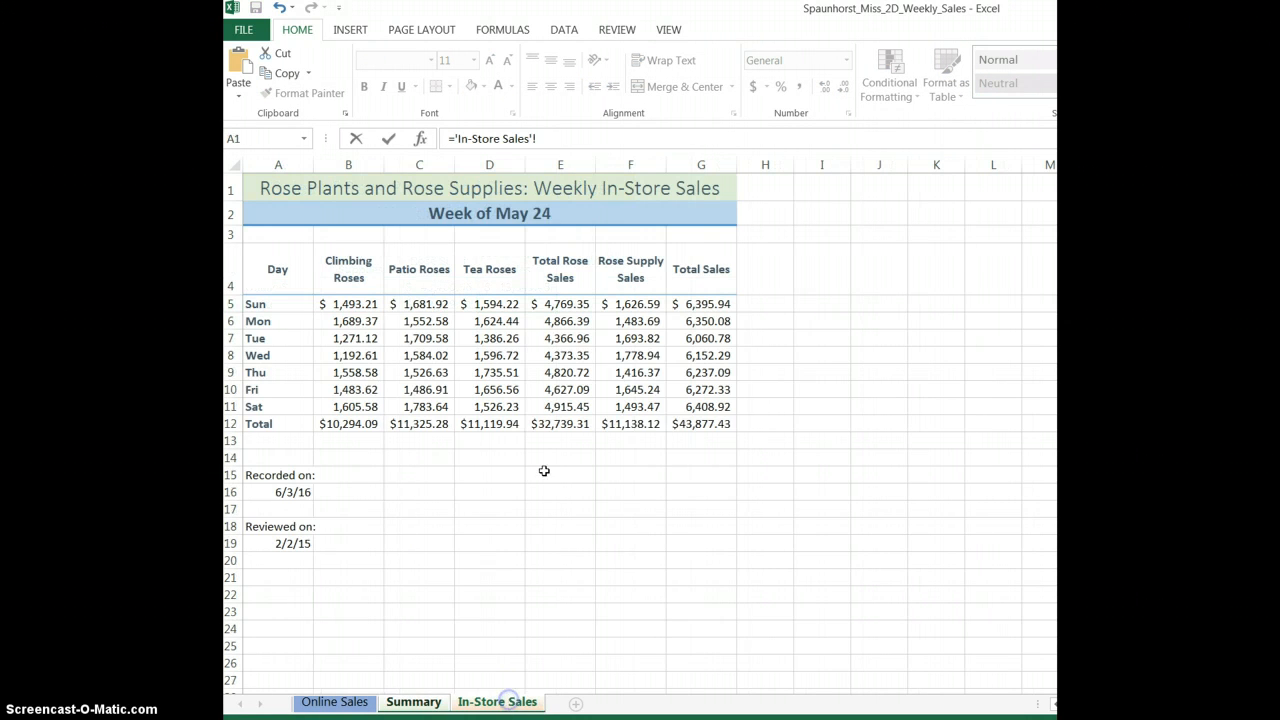
click(627, 424)
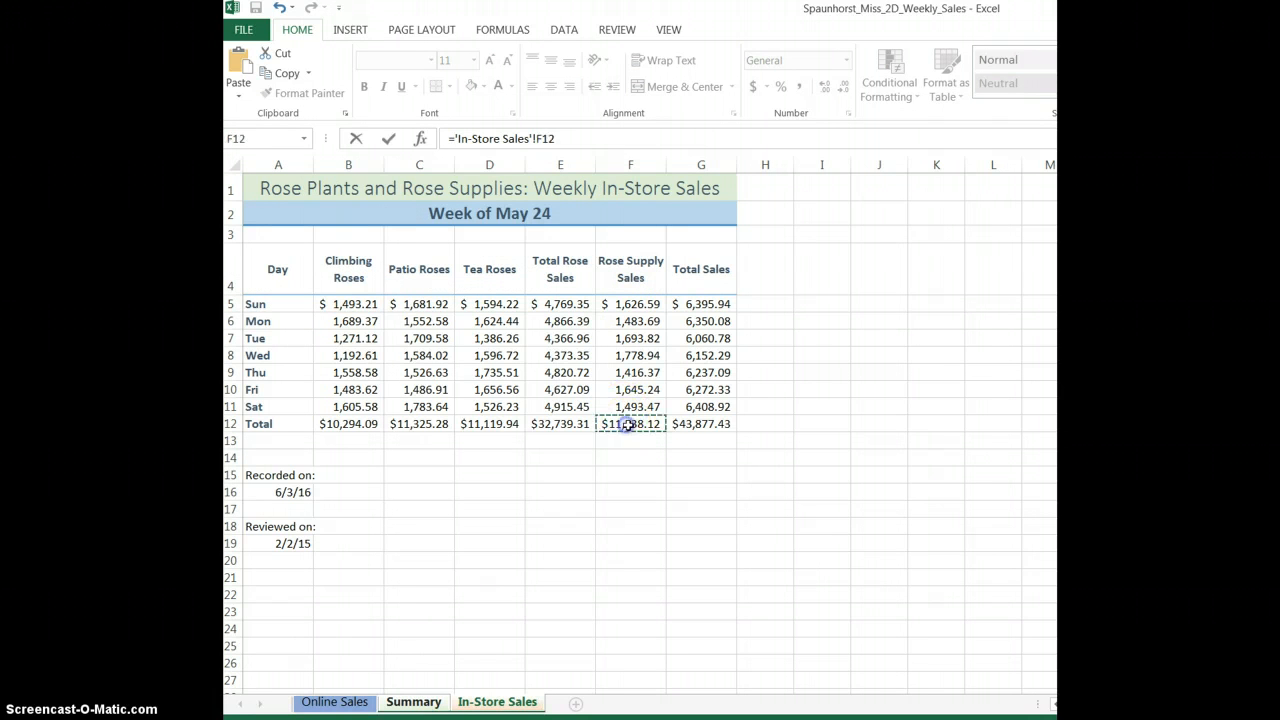
key(Return)
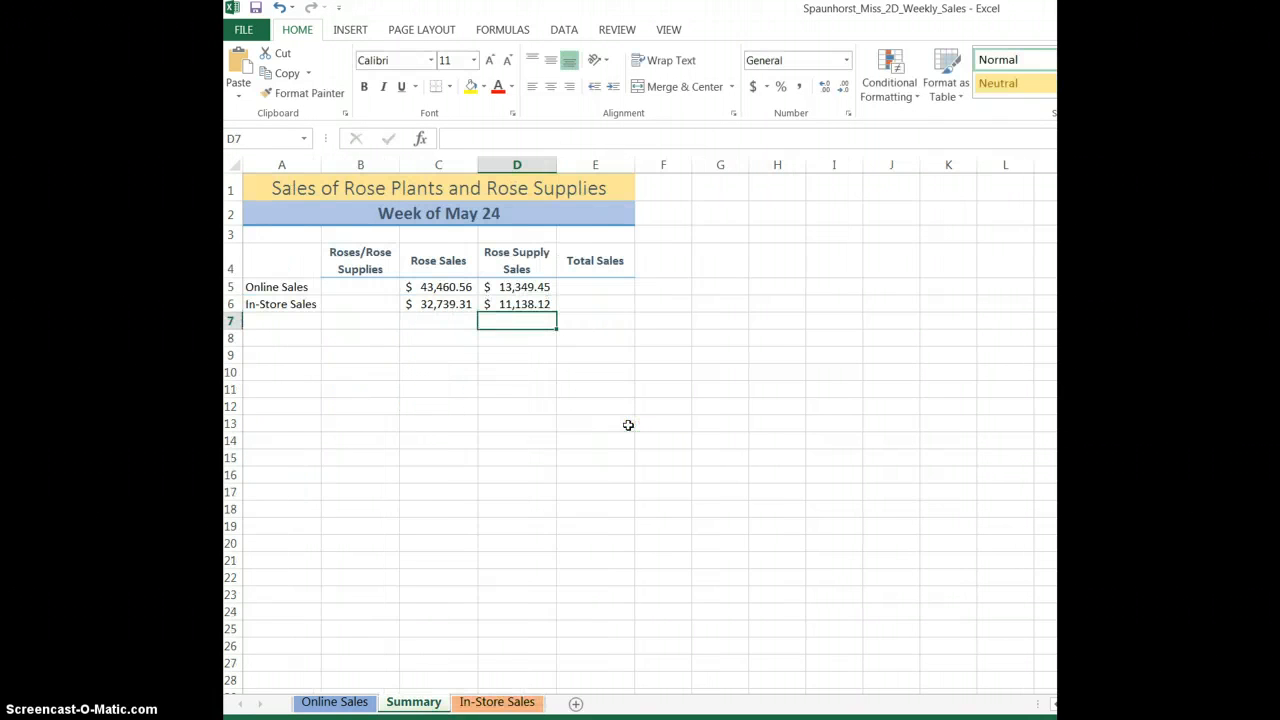
Step: Enter the row label Total in A7 and sum the Rose Sales and Rose Supply Sales columns in C7:D7
click(257, 324)
text(Total)
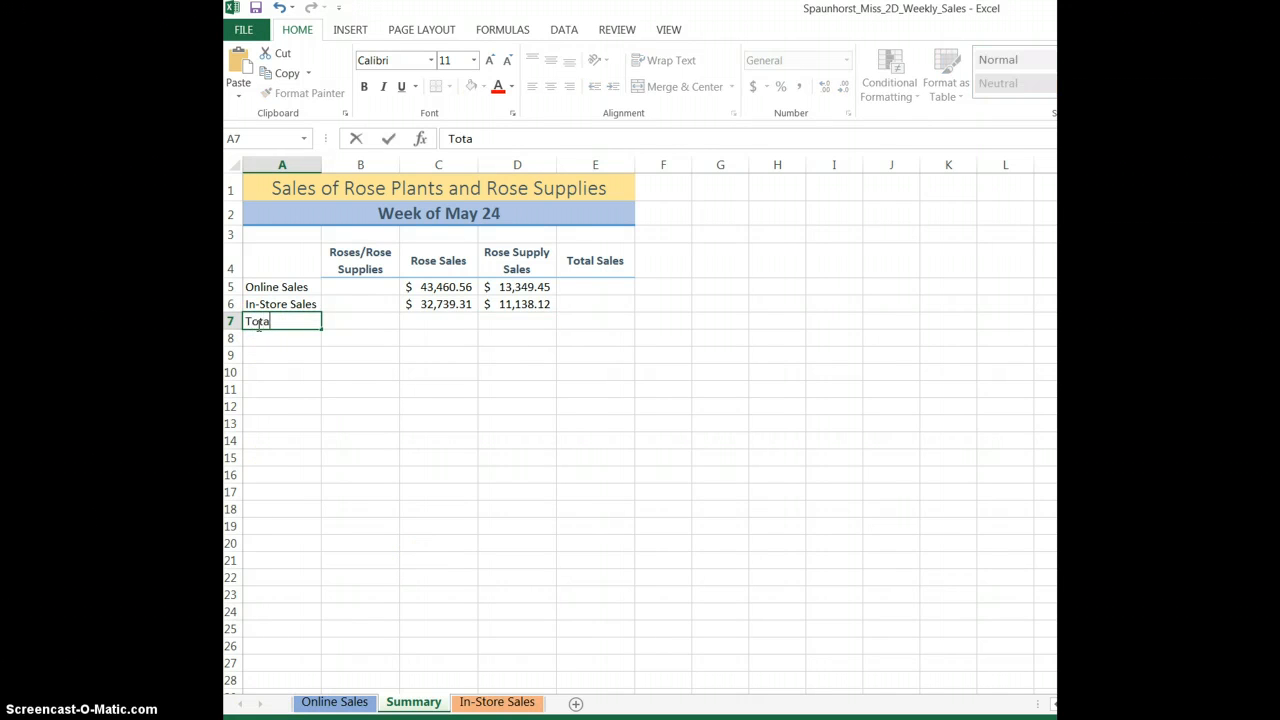
key(Tab)
key(Tab)
key(Tab)
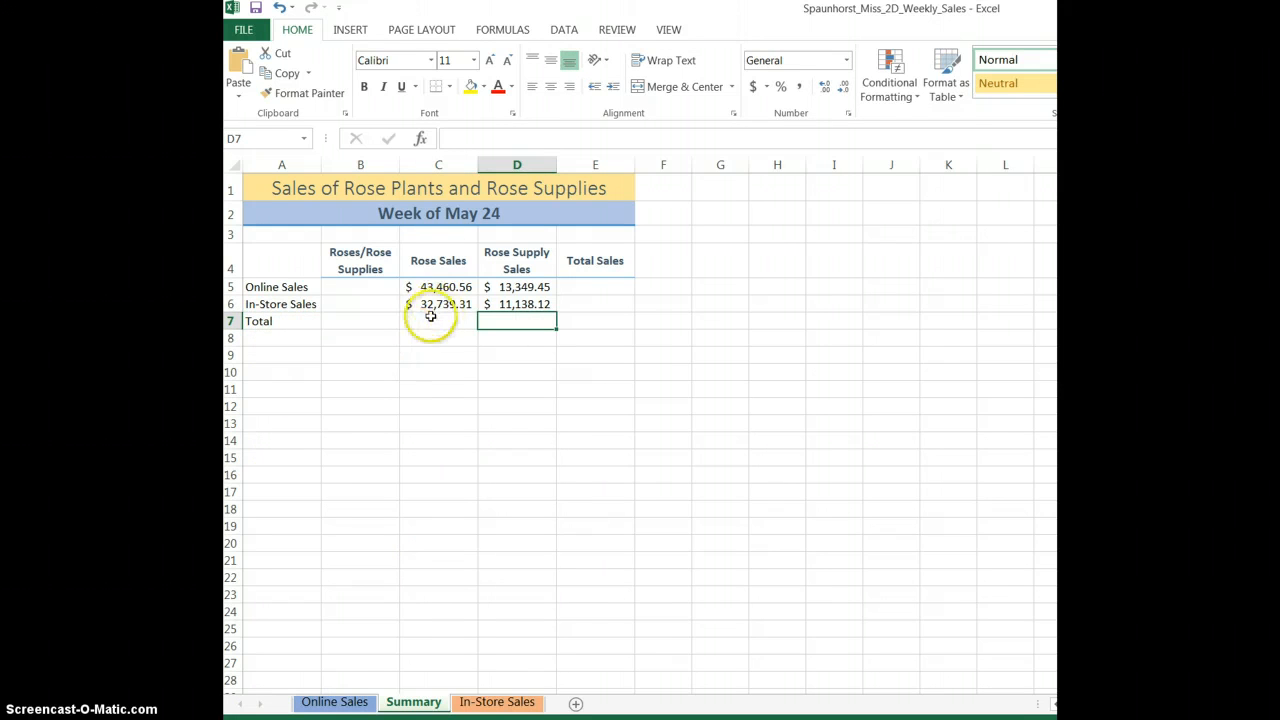
drag(420, 289, 525, 323)
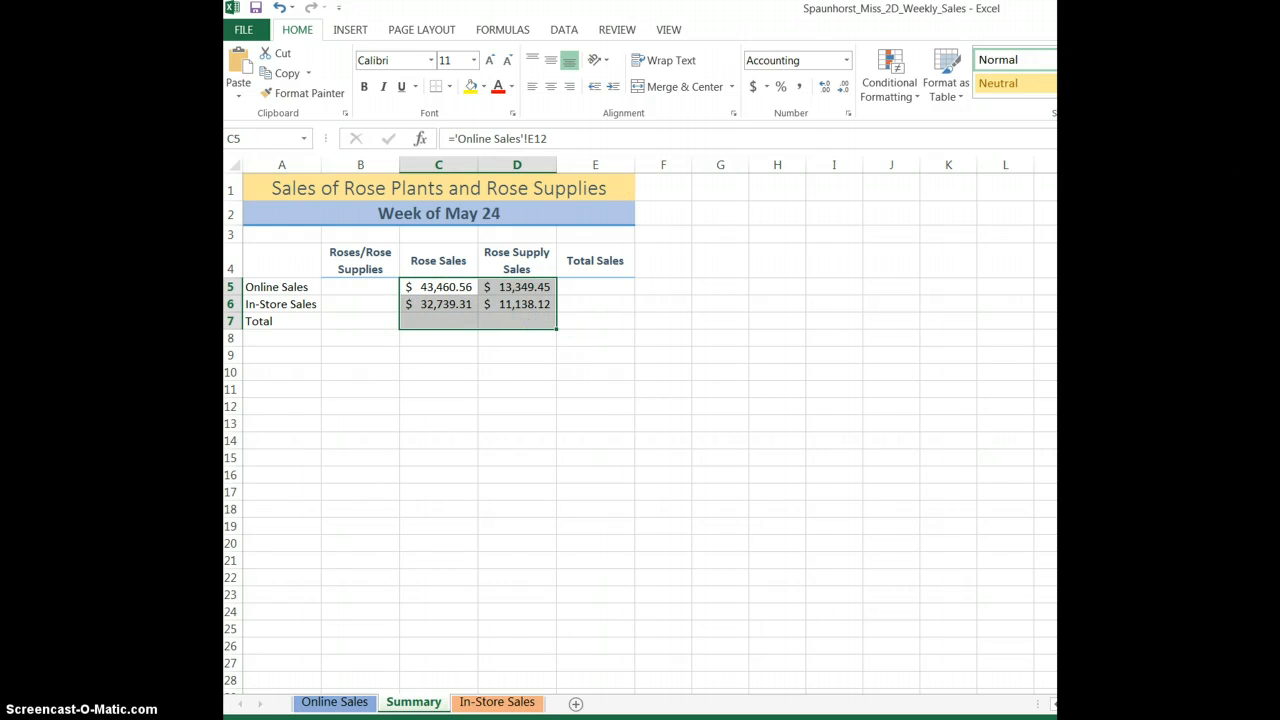
key(alt+equal)
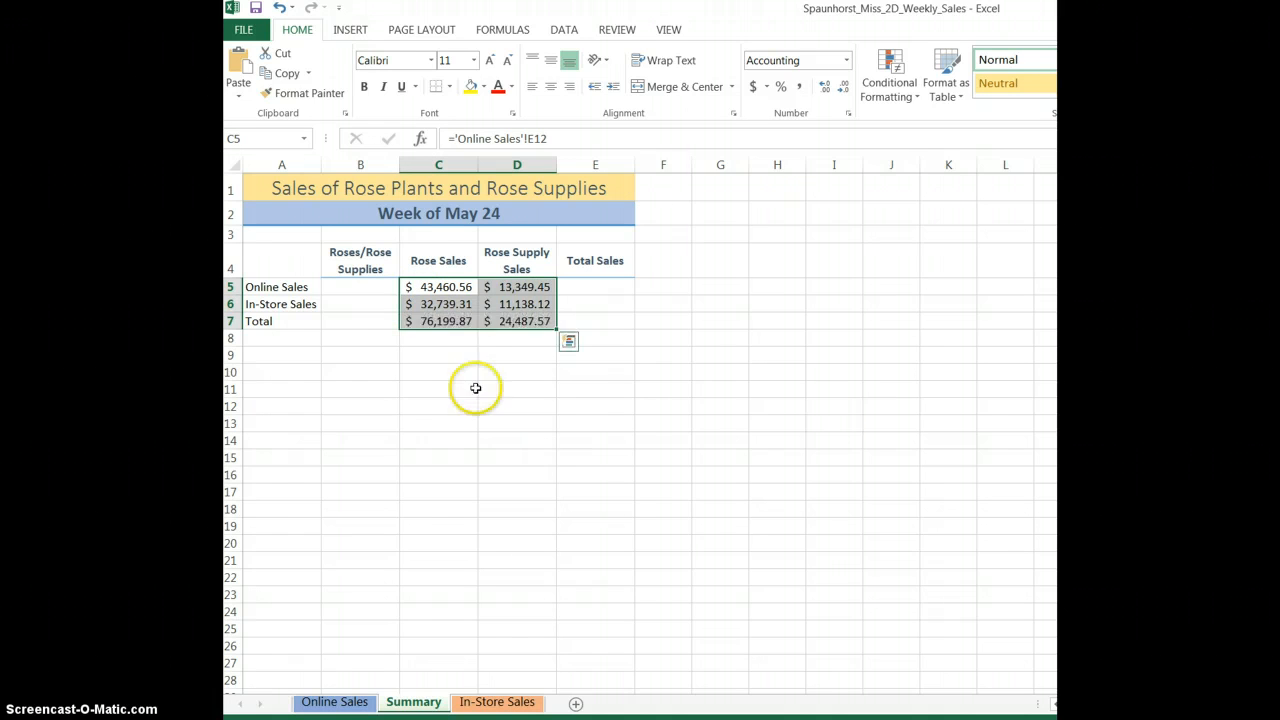
Step: Check the cell ranges used by the total formulas in D7 and C7
click(506, 320)
double_click(517, 321)
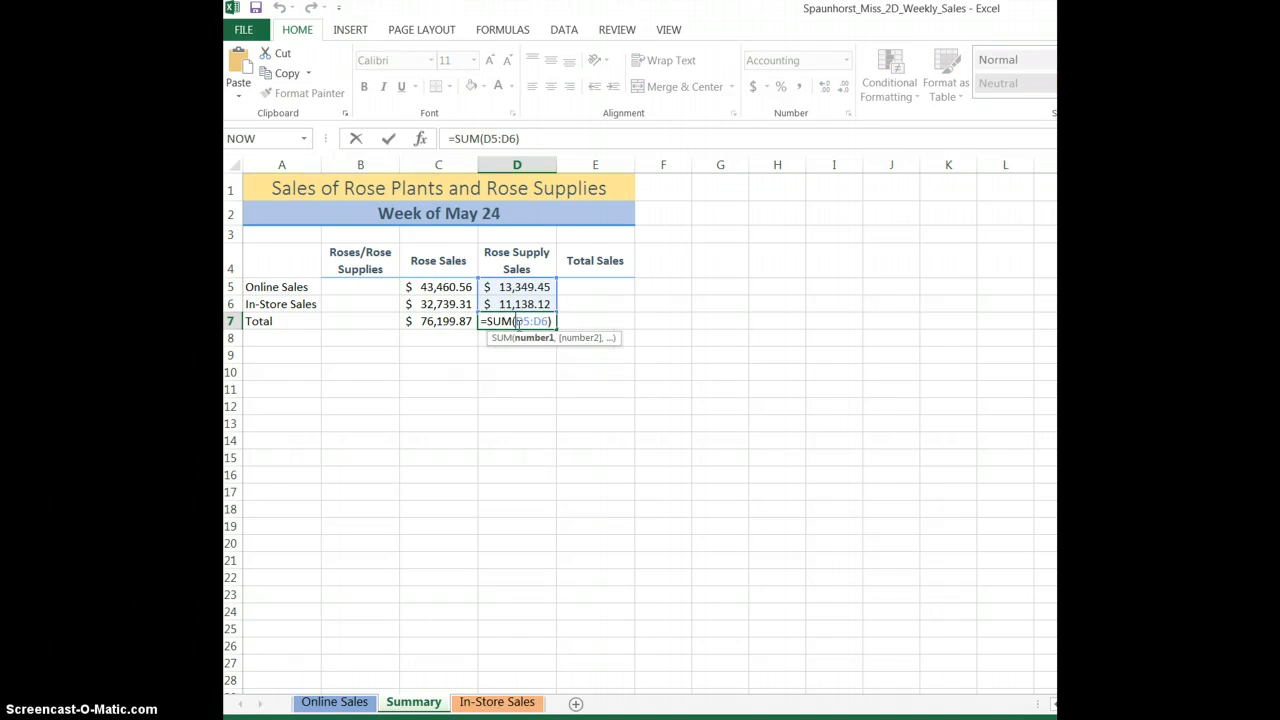
key(Return)
click(443, 321)
double_click(435, 323)
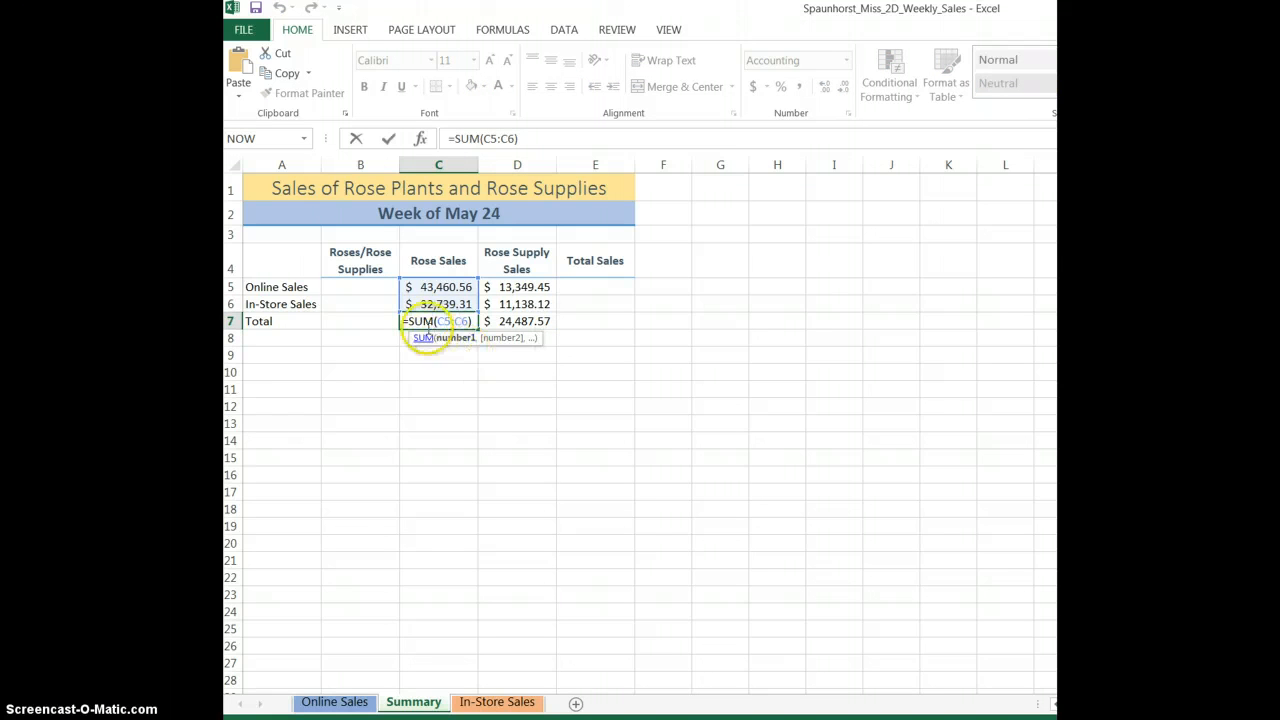
key(Return)
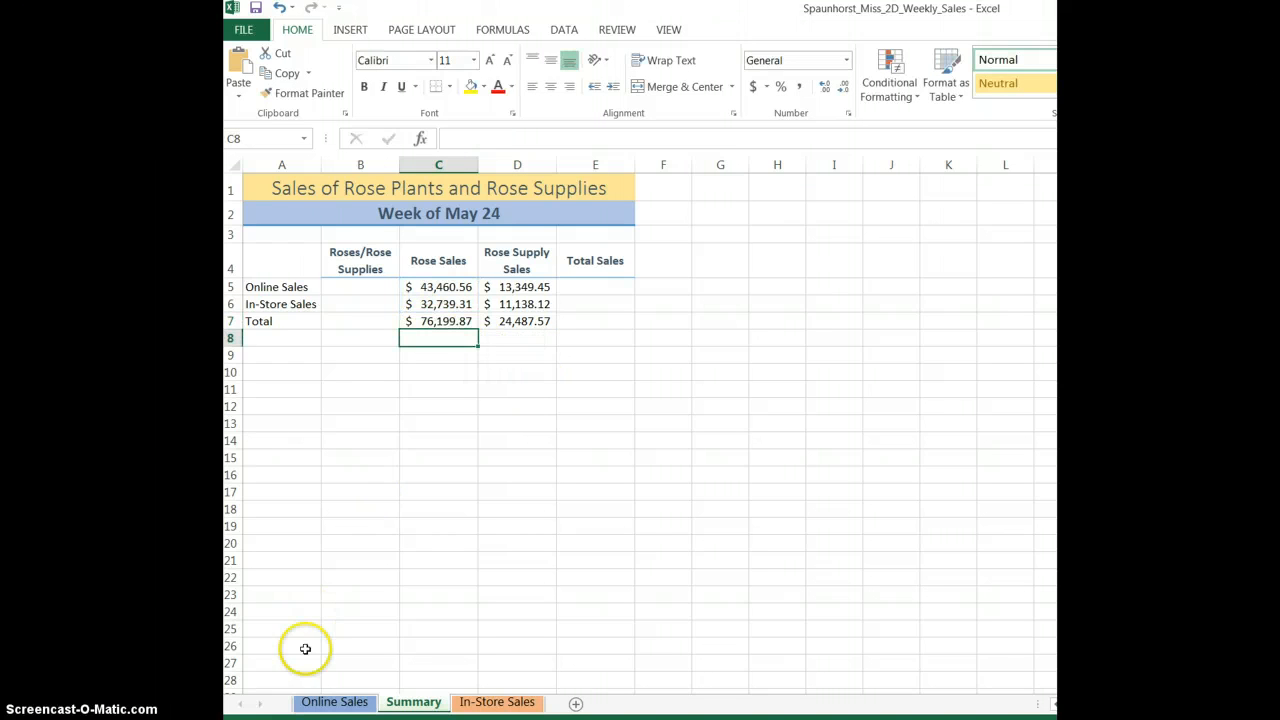
Step: Sum C5:D5 into the Total Sales cell E5 and fill the formula down through E7
click(585, 286)
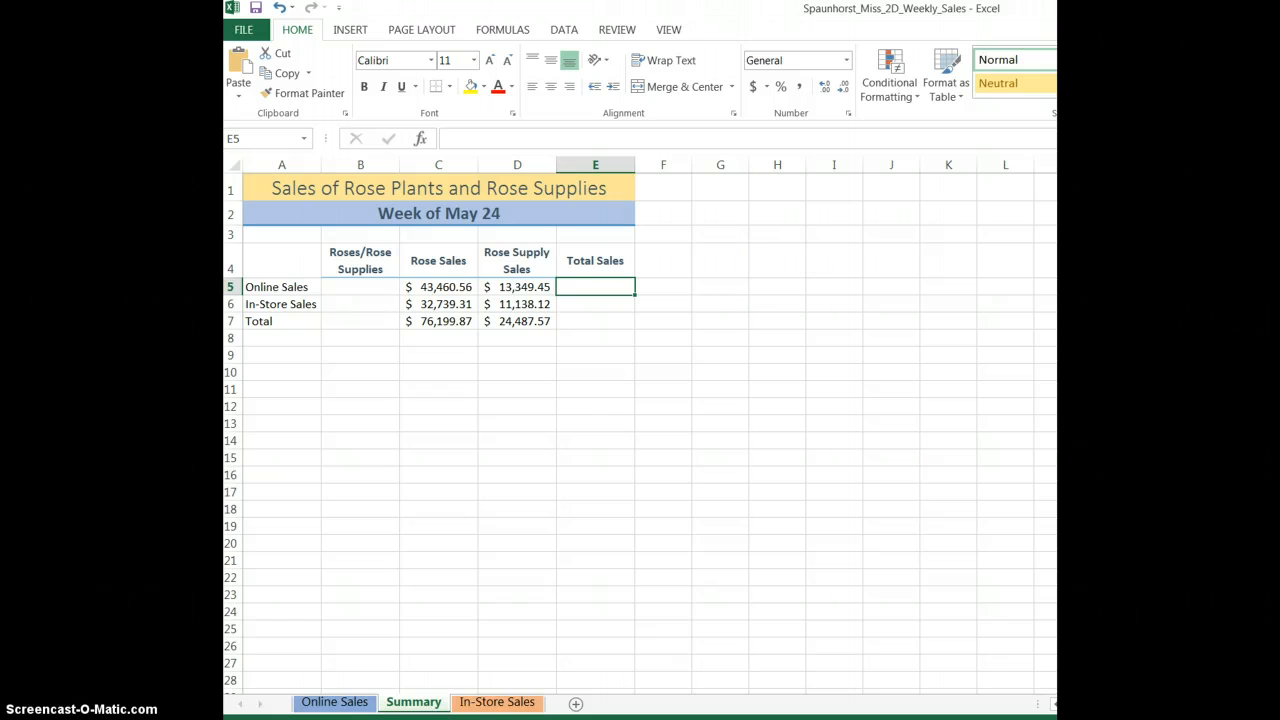
key(alt+equal)
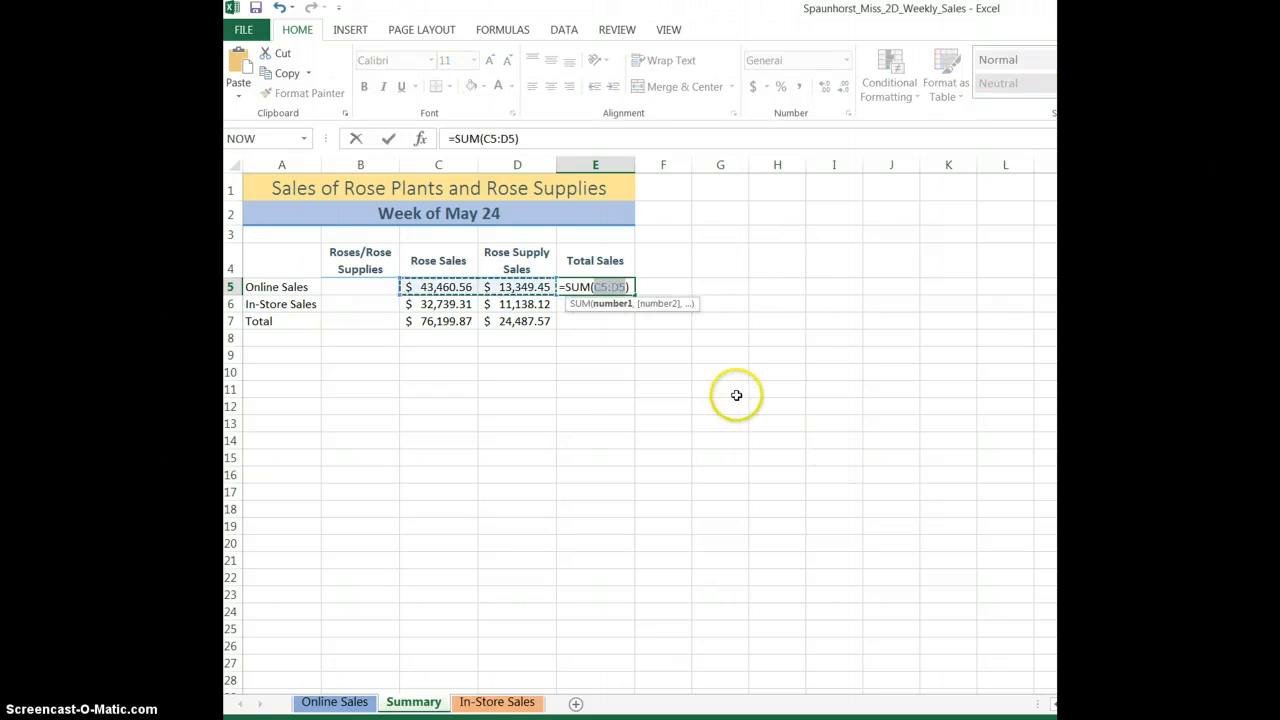
click(388, 138)
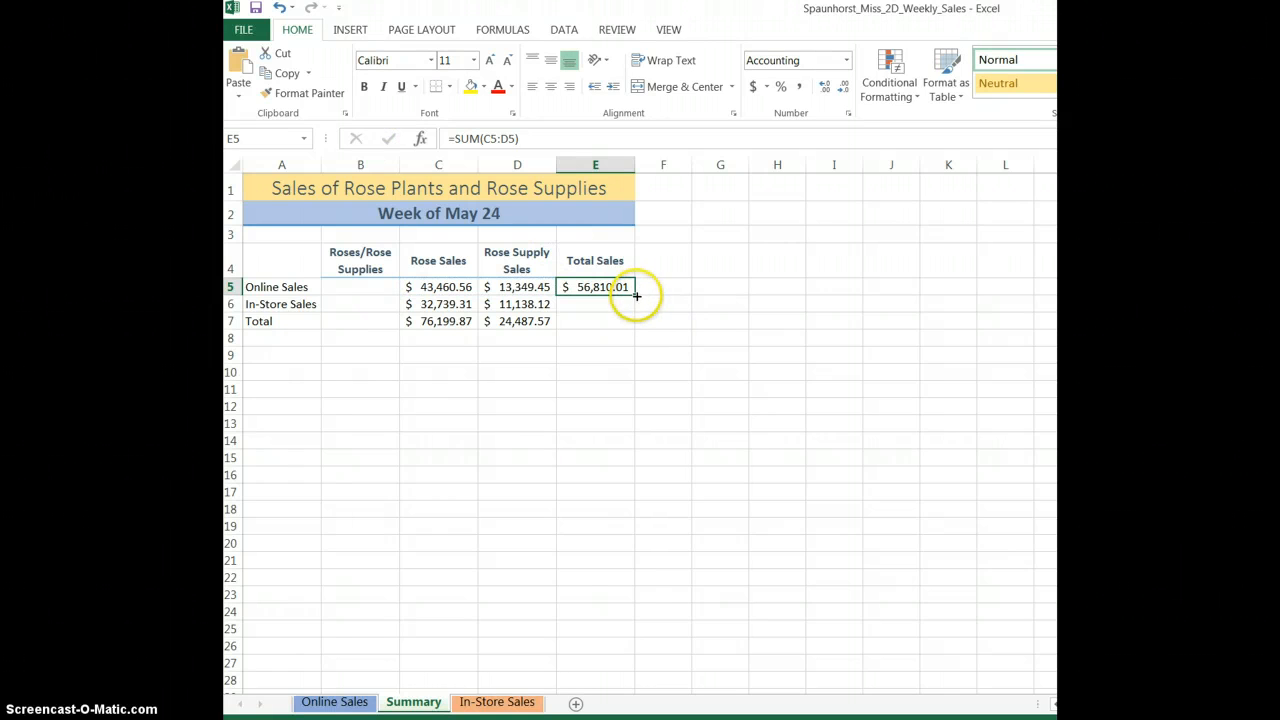
drag(632, 331, 633, 332)
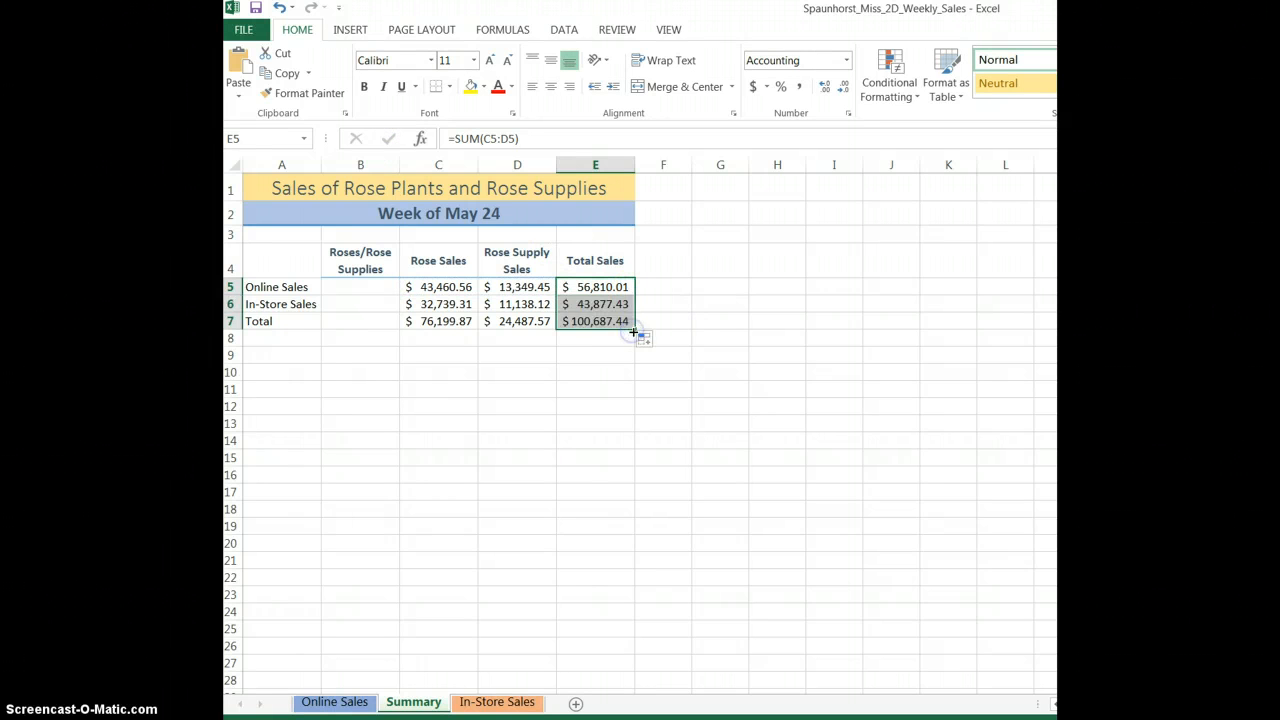
click(628, 423)
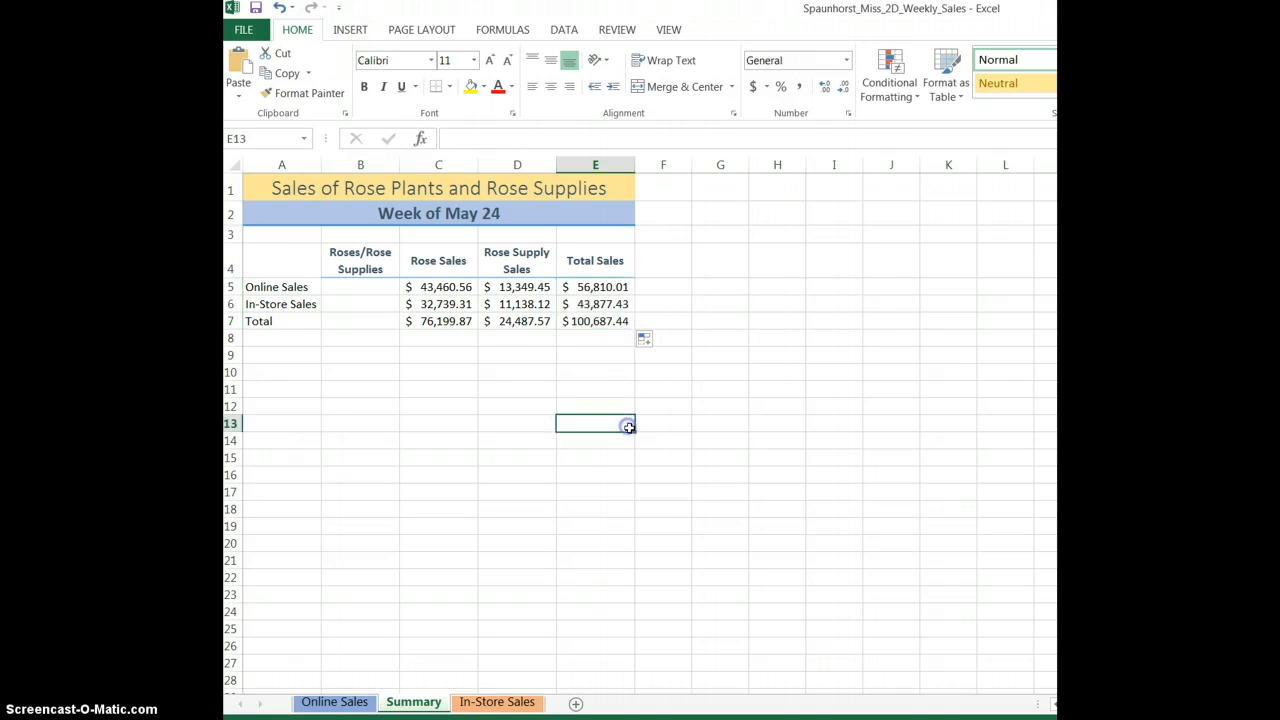
click(597, 322)
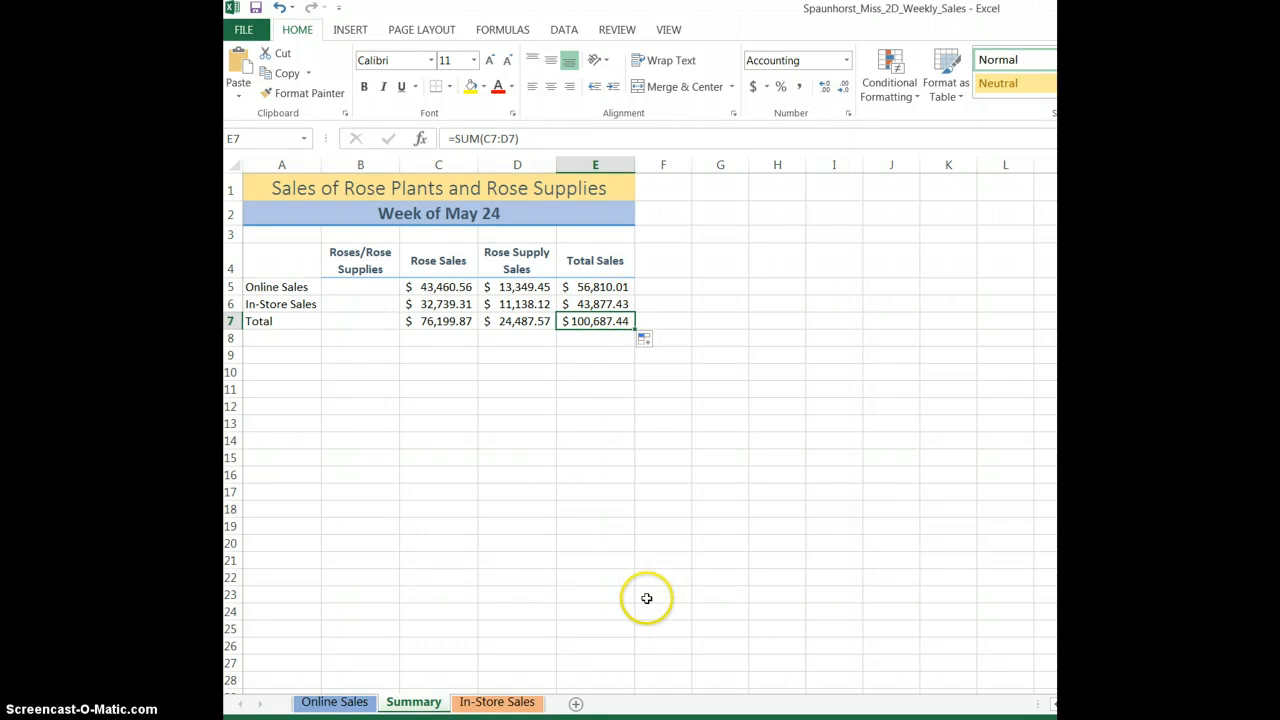
Step: Change Wednesday's Climbing Roses value in B8 of the In-Store Sales worksheet to 1410.88 and return to the Summary sheet
click(505, 703)
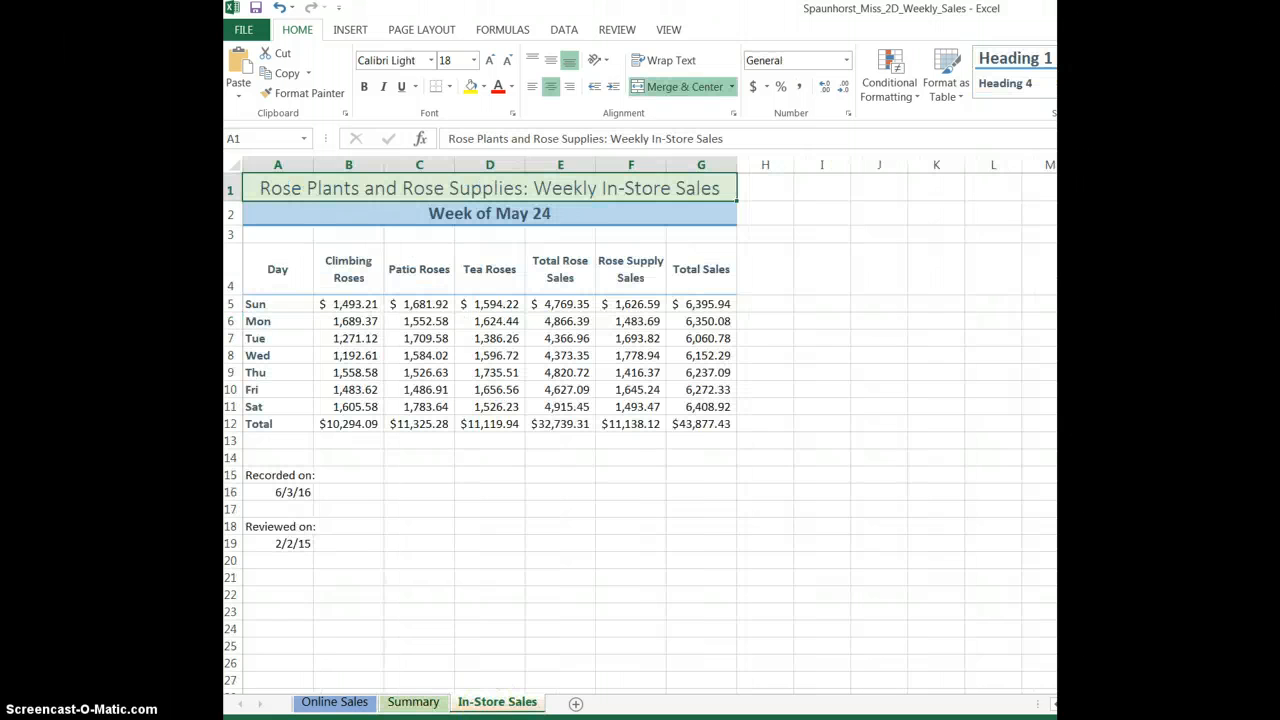
click(353, 356)
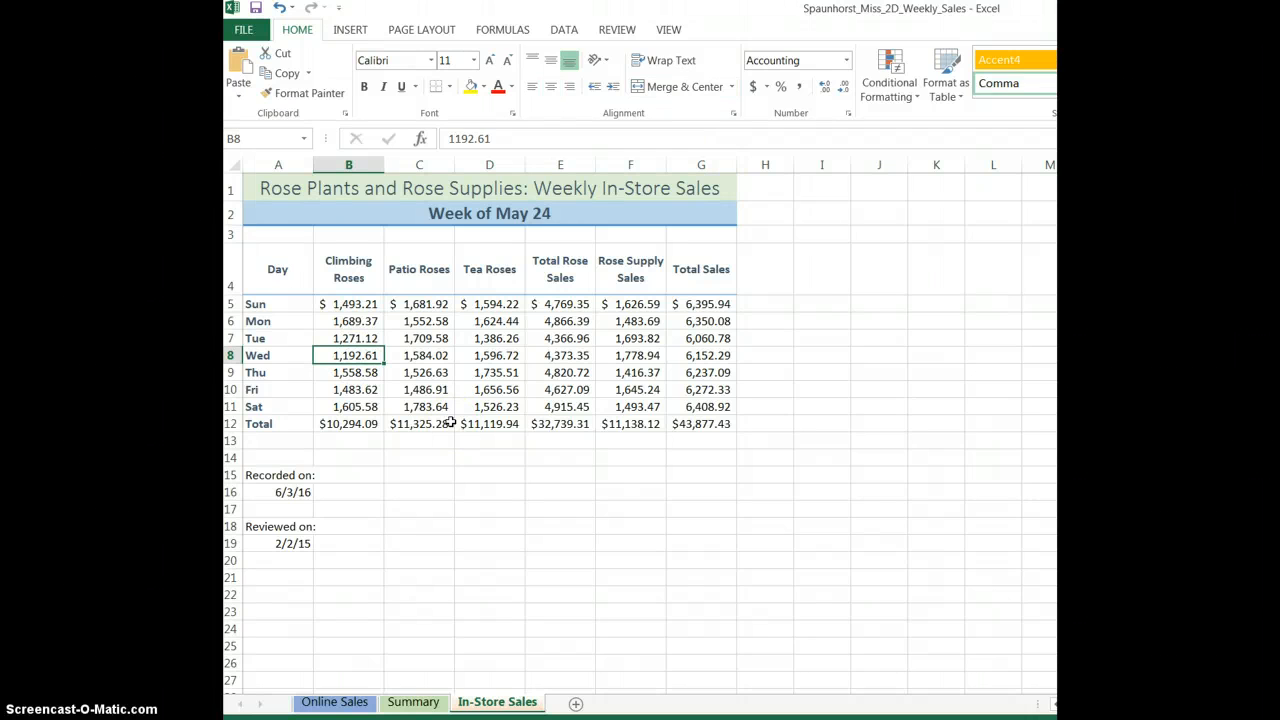
text(1,4)
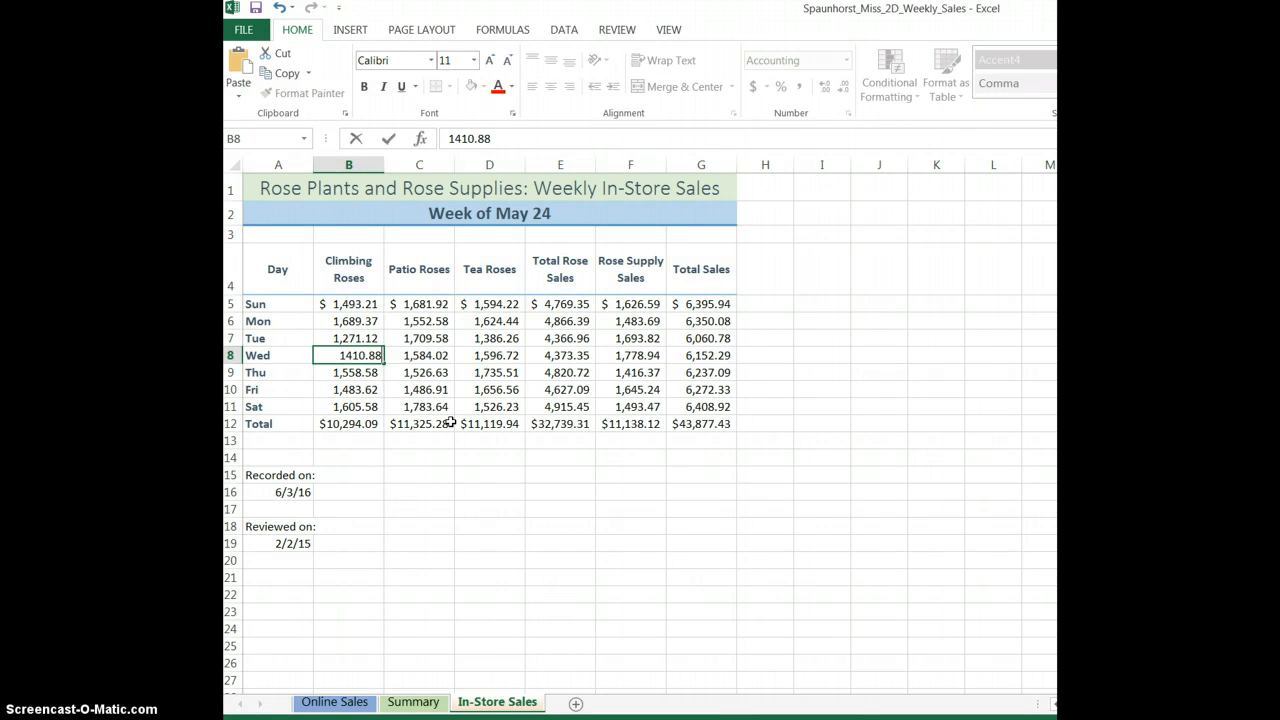
text(10.88)
key(Return)
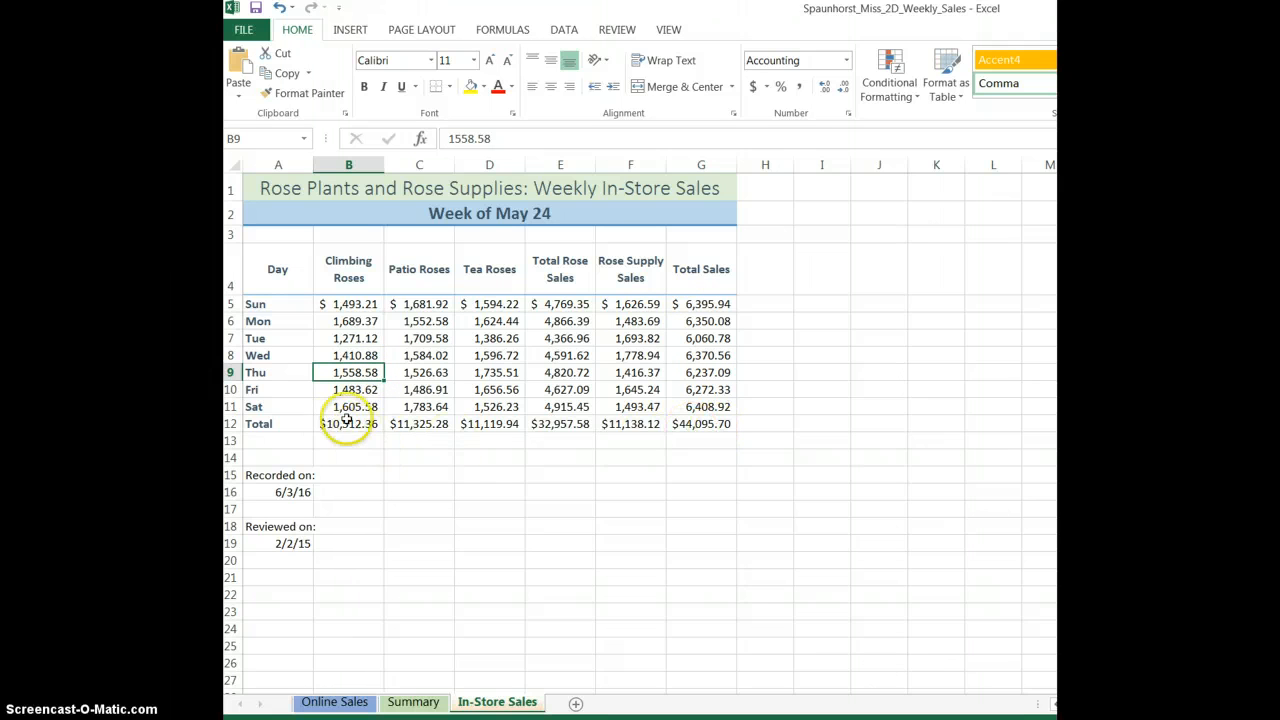
click(415, 701)
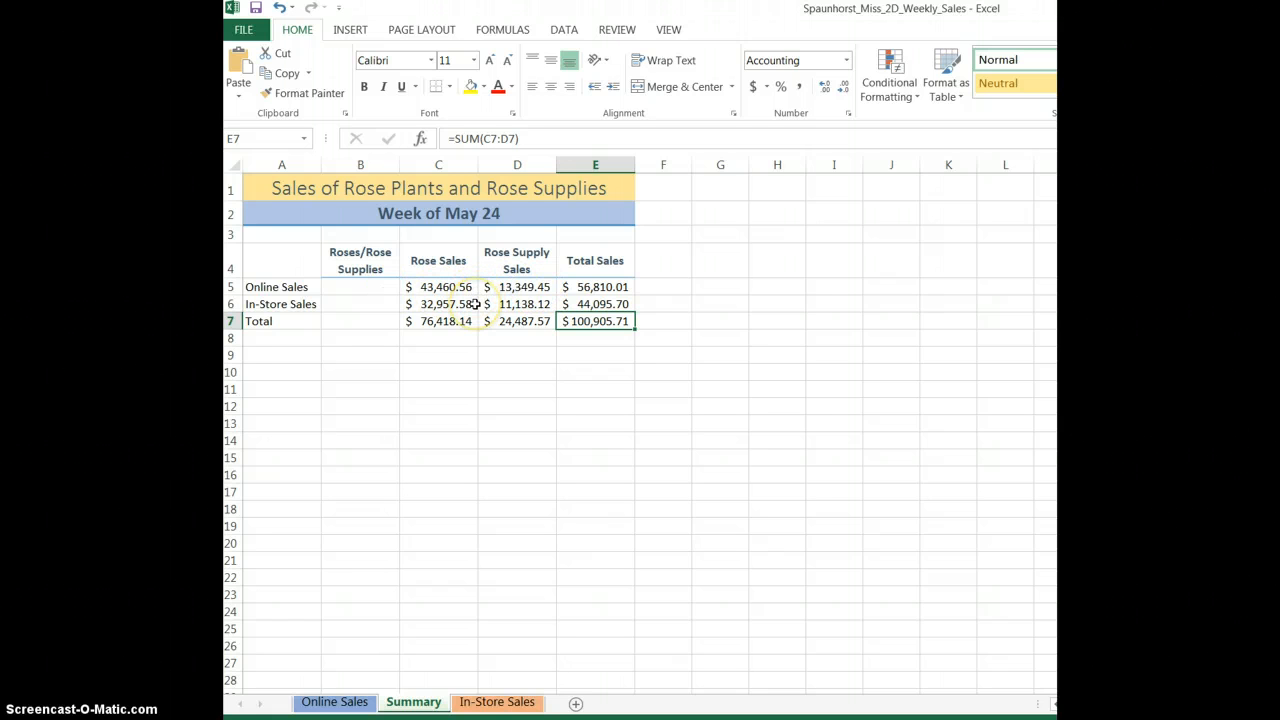
Step: Insert a column sparkline in B5 of the Summary sheet using the data range C5:D5
click(361, 288)
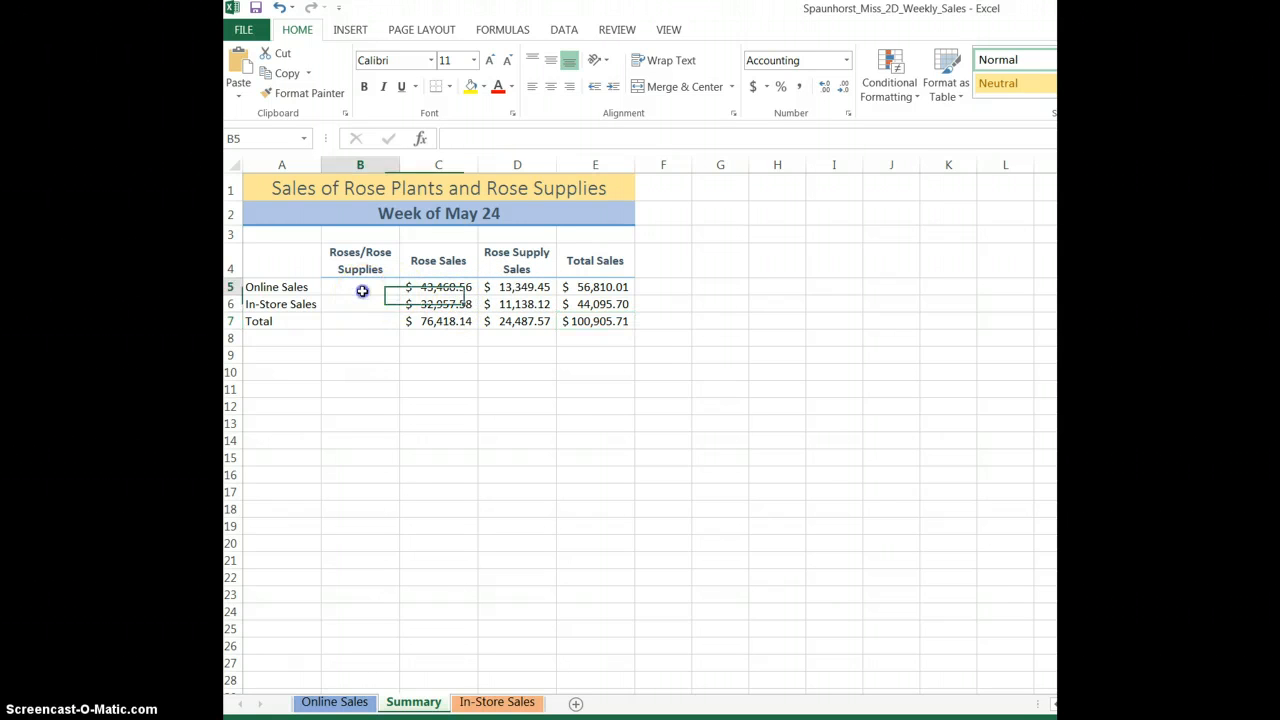
click(352, 32)
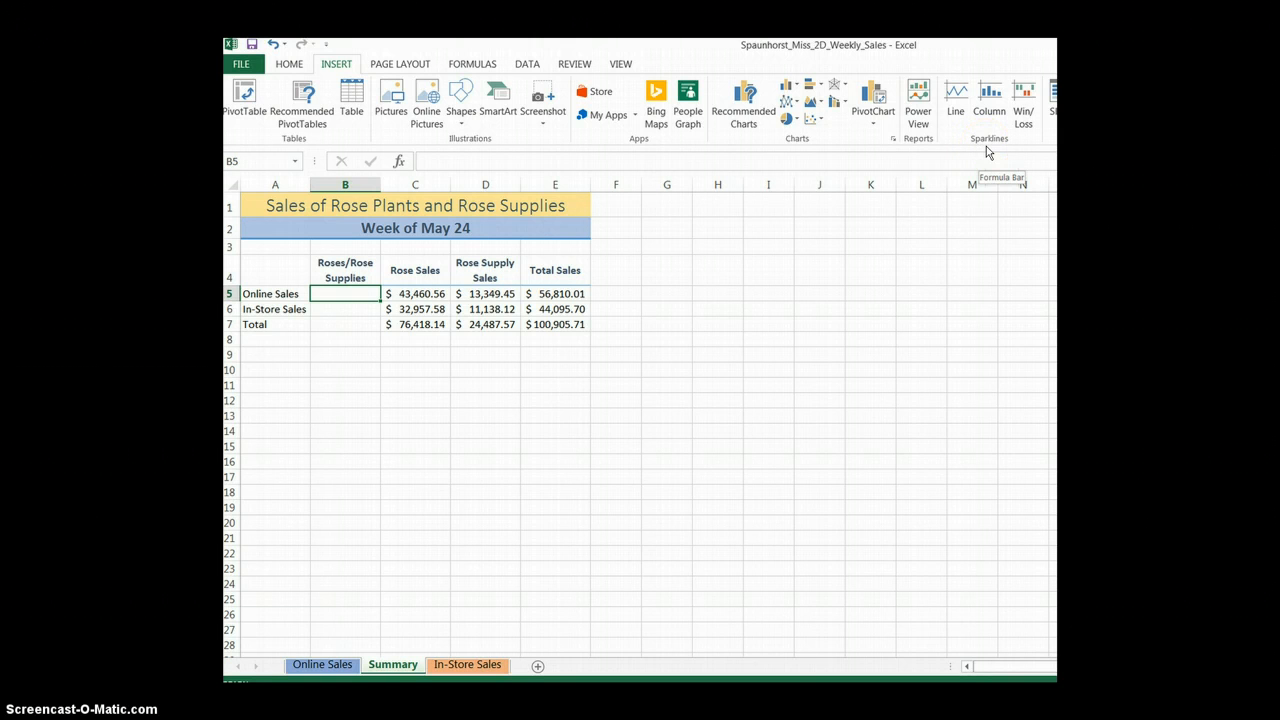
click(988, 98)
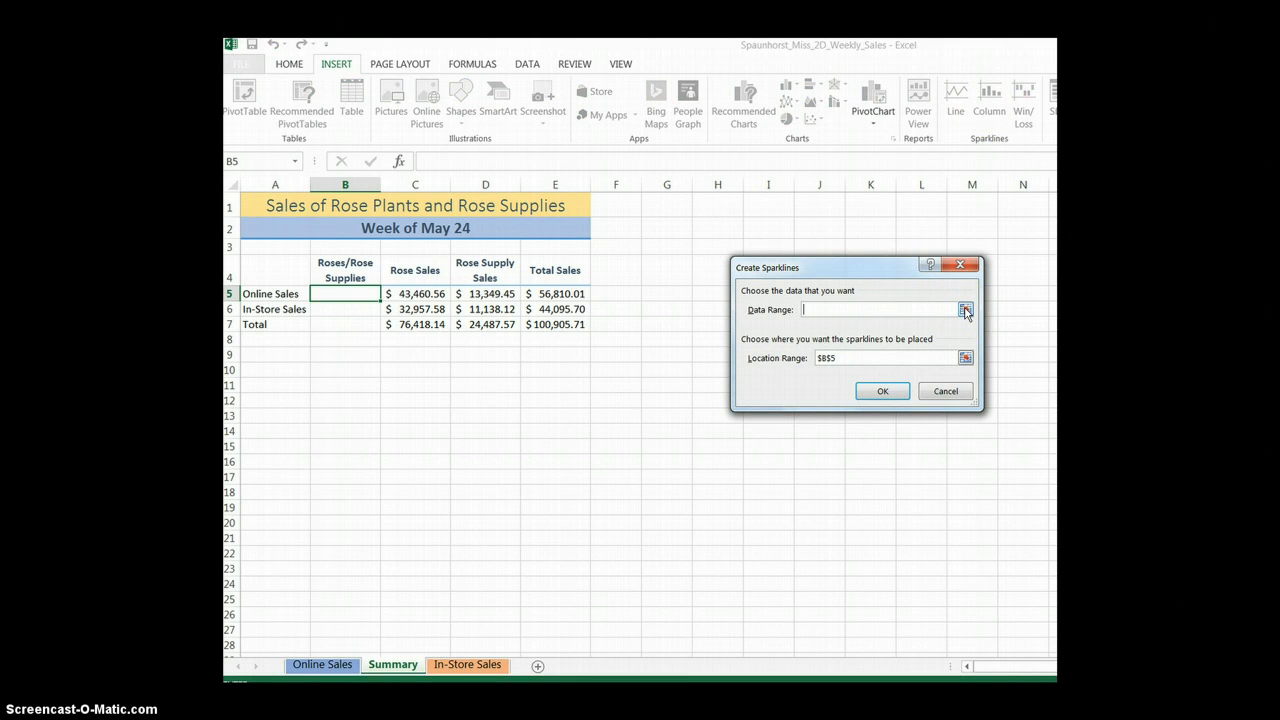
click(965, 310)
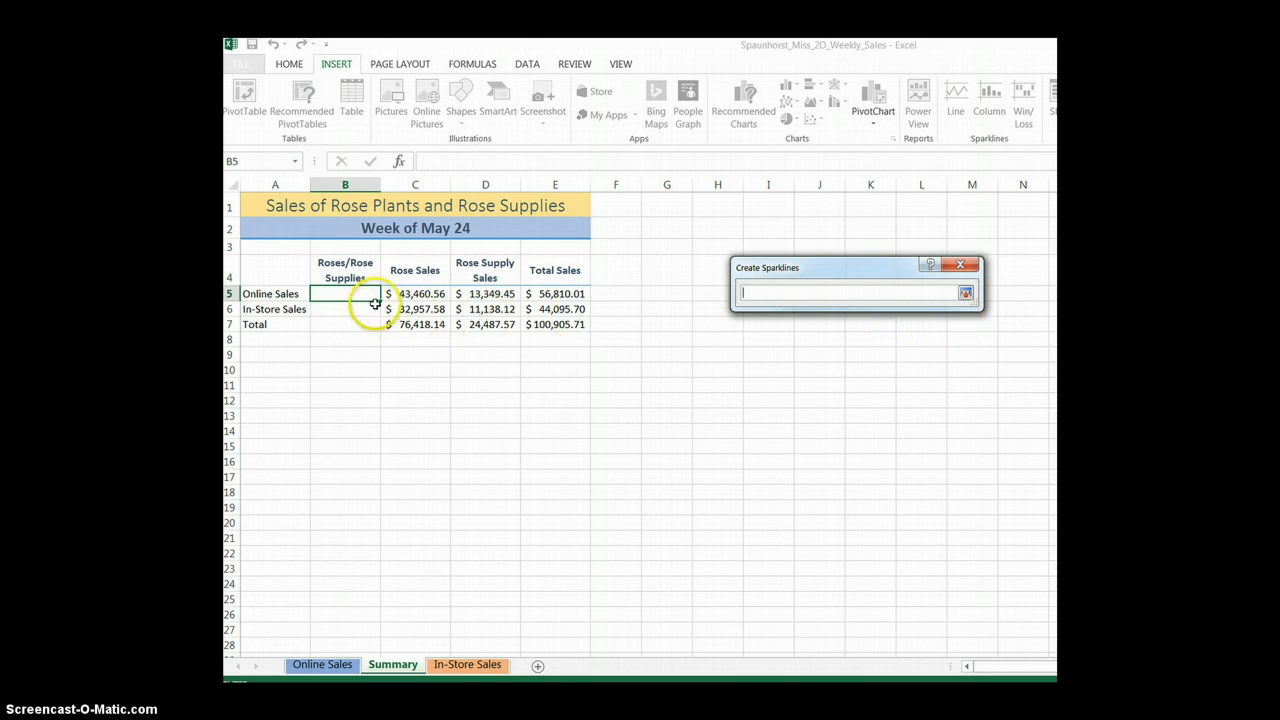
drag(400, 294, 465, 299)
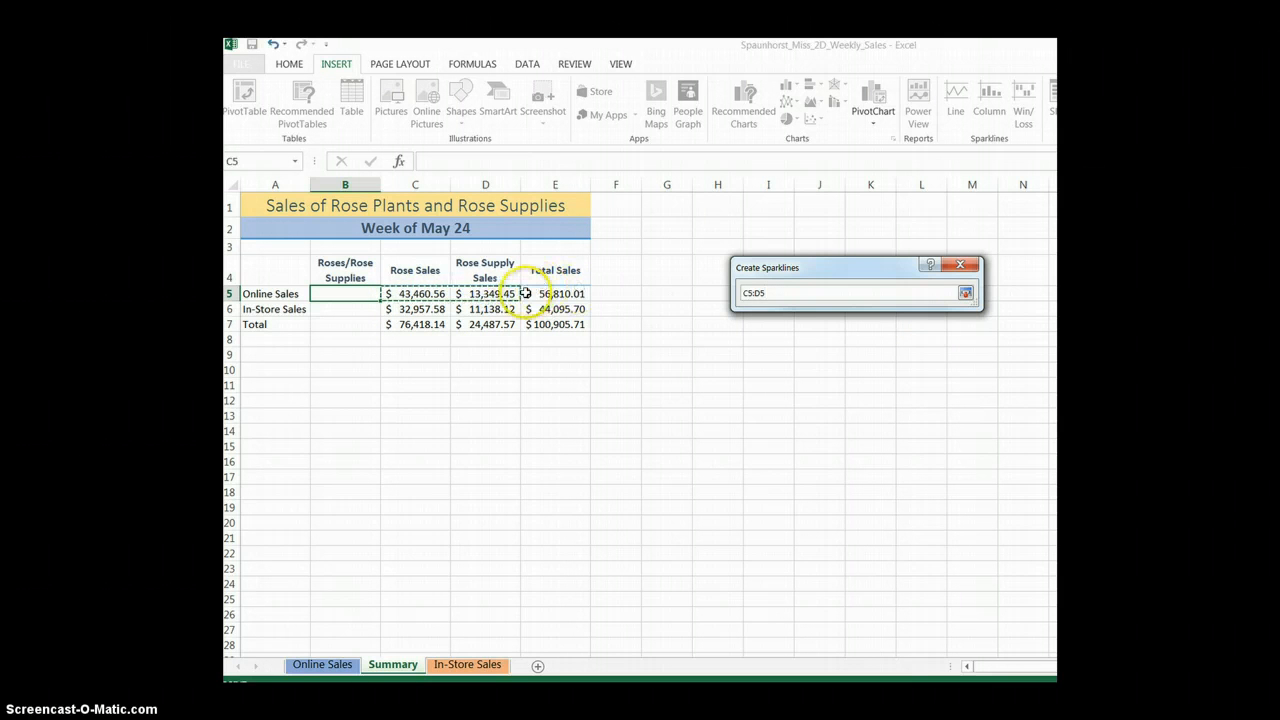
click(965, 294)
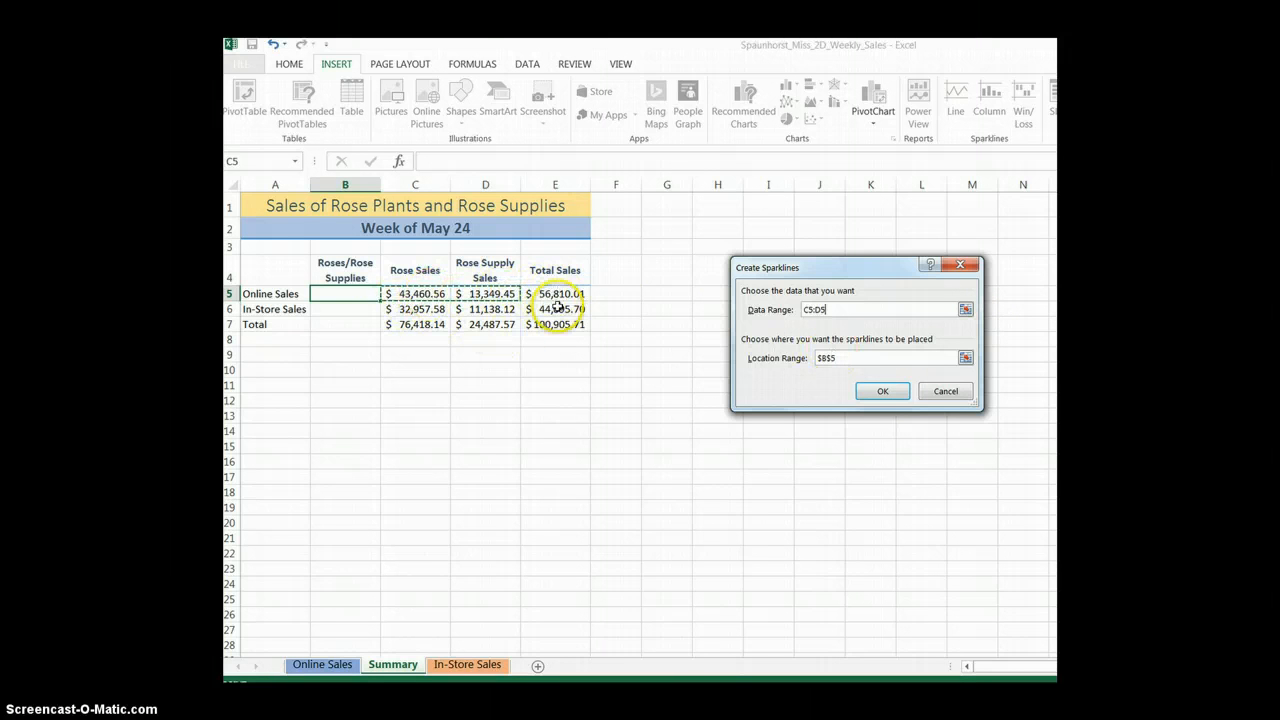
click(890, 393)
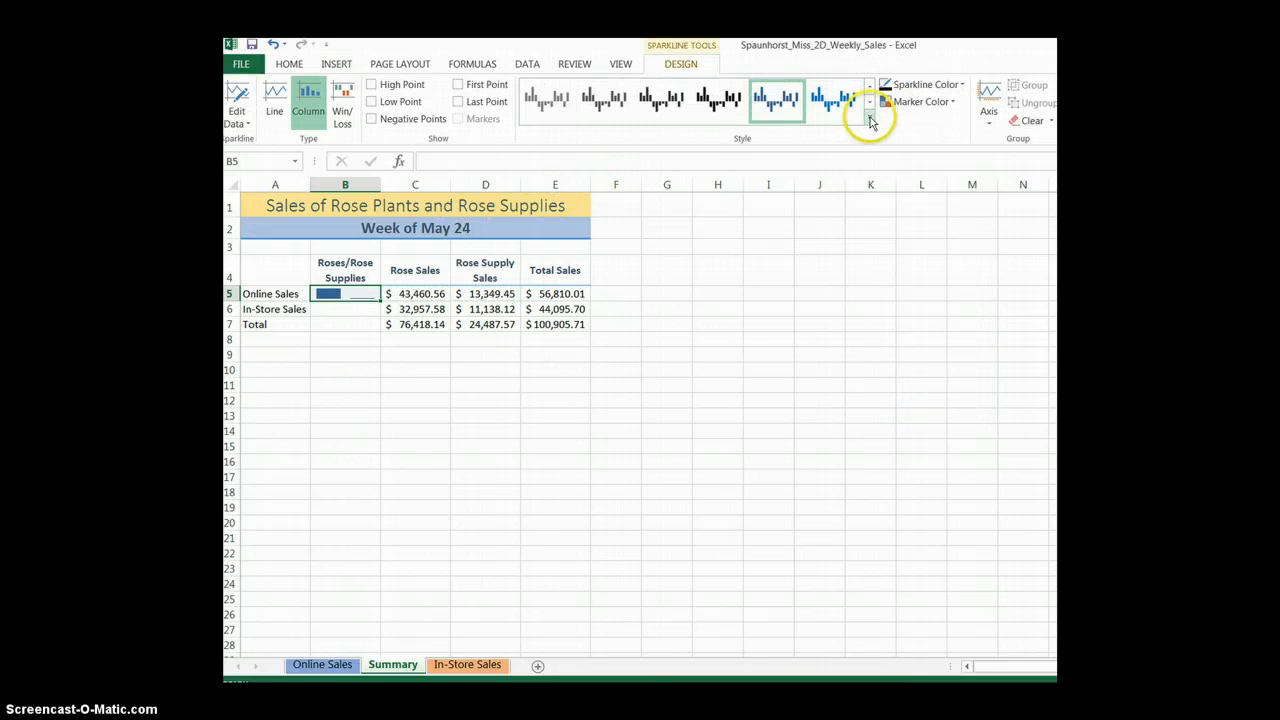
Step: Apply a light blue style to the B5 sparkline and fill it down to B6
click(869, 118)
click(549, 240)
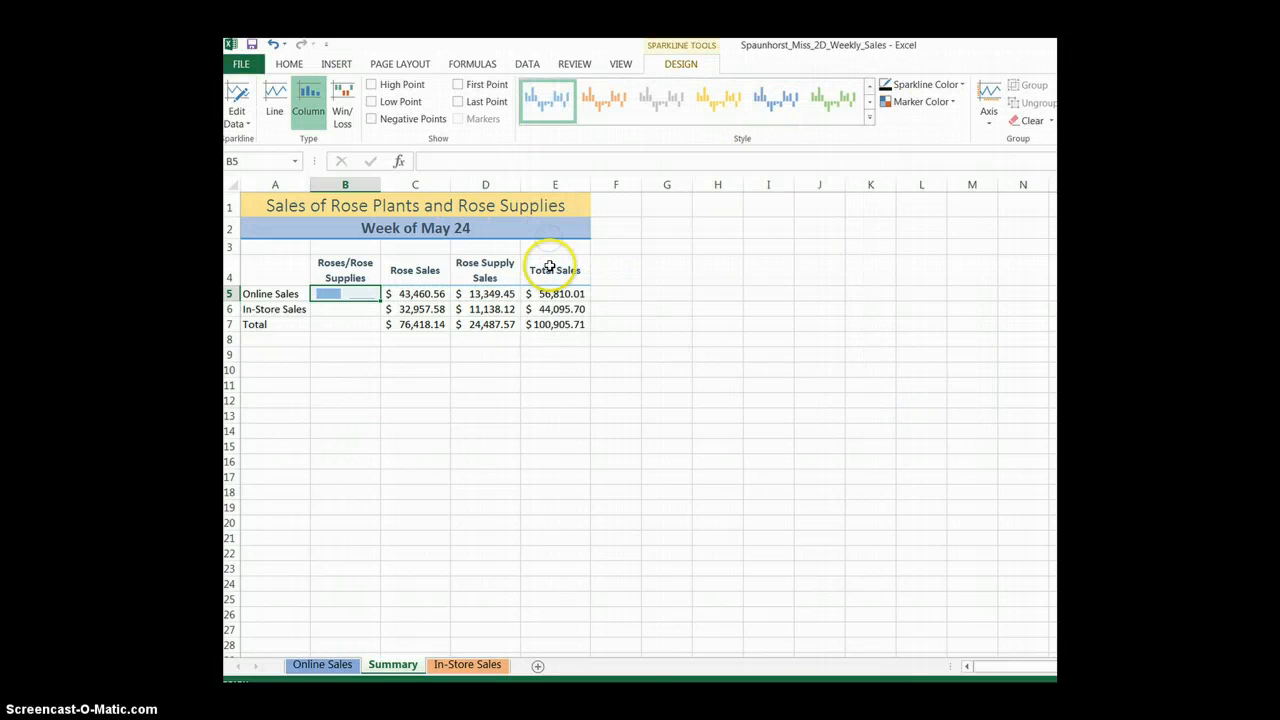
click(348, 312)
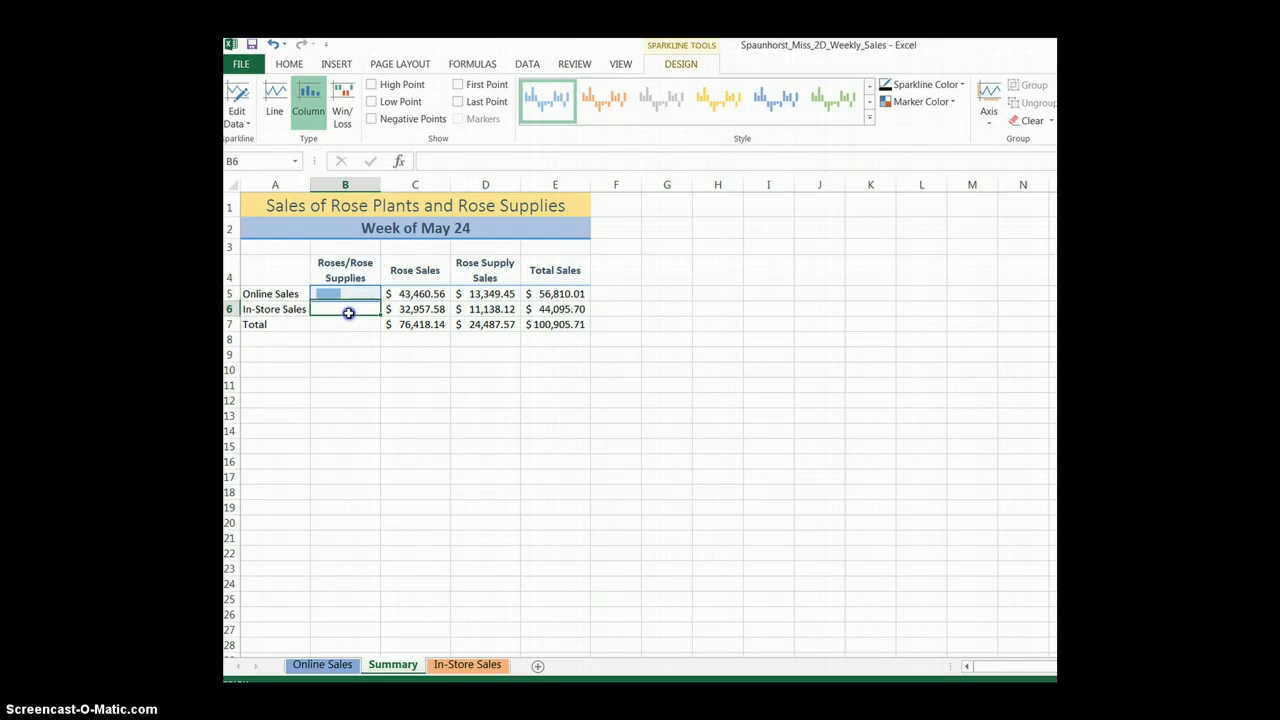
click(360, 297)
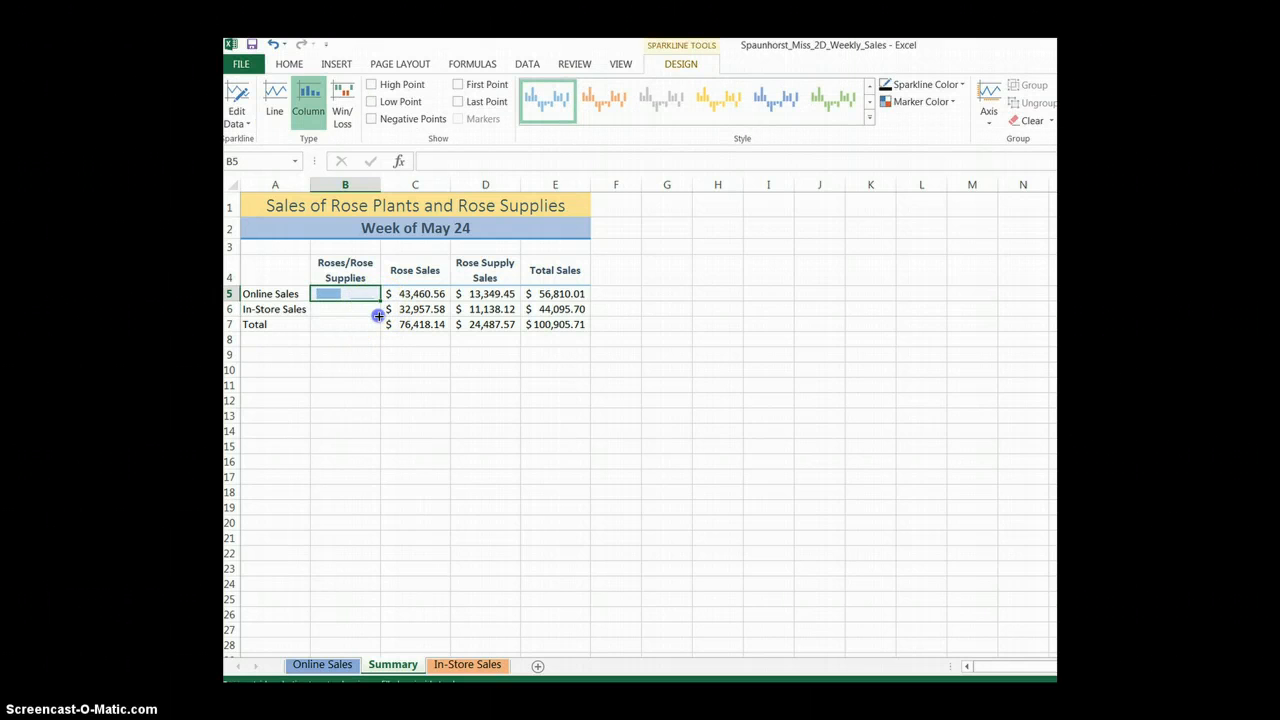
drag(378, 316, 372, 312)
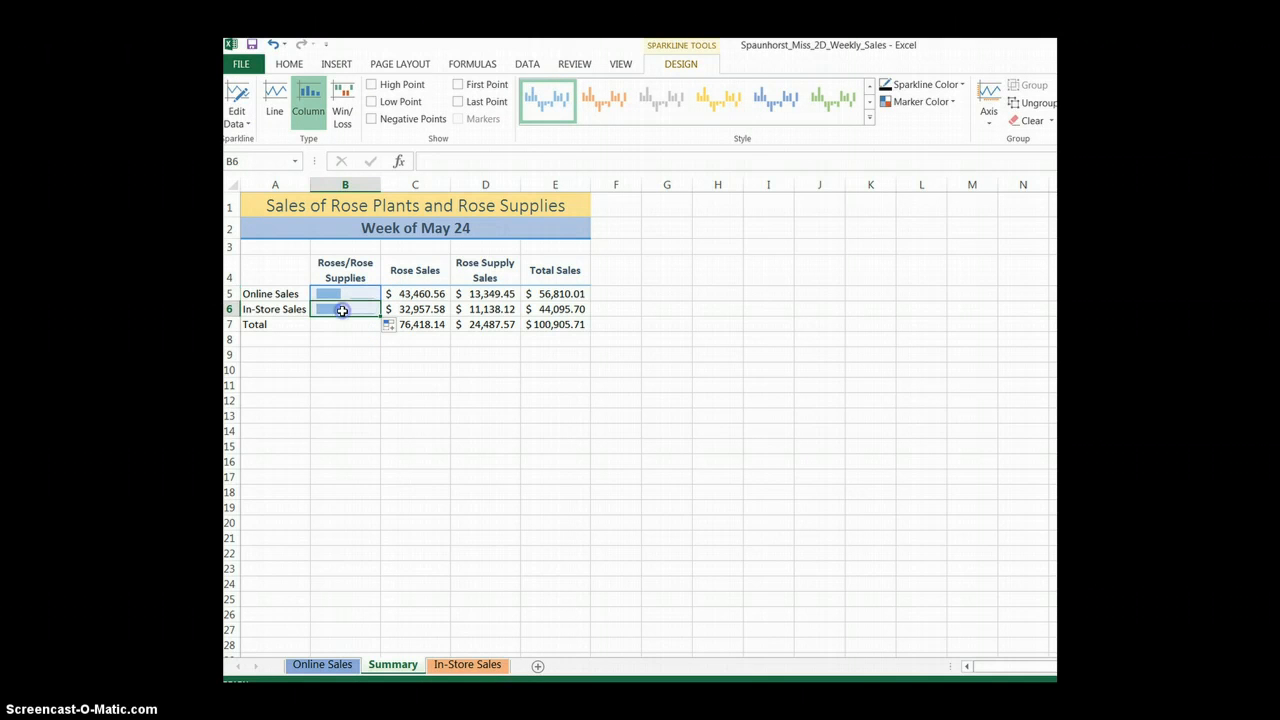
Step: Try yellow, green and pale green styles on the grouped sparklines in B5:B6, settling on the dark blue style
click(719, 99)
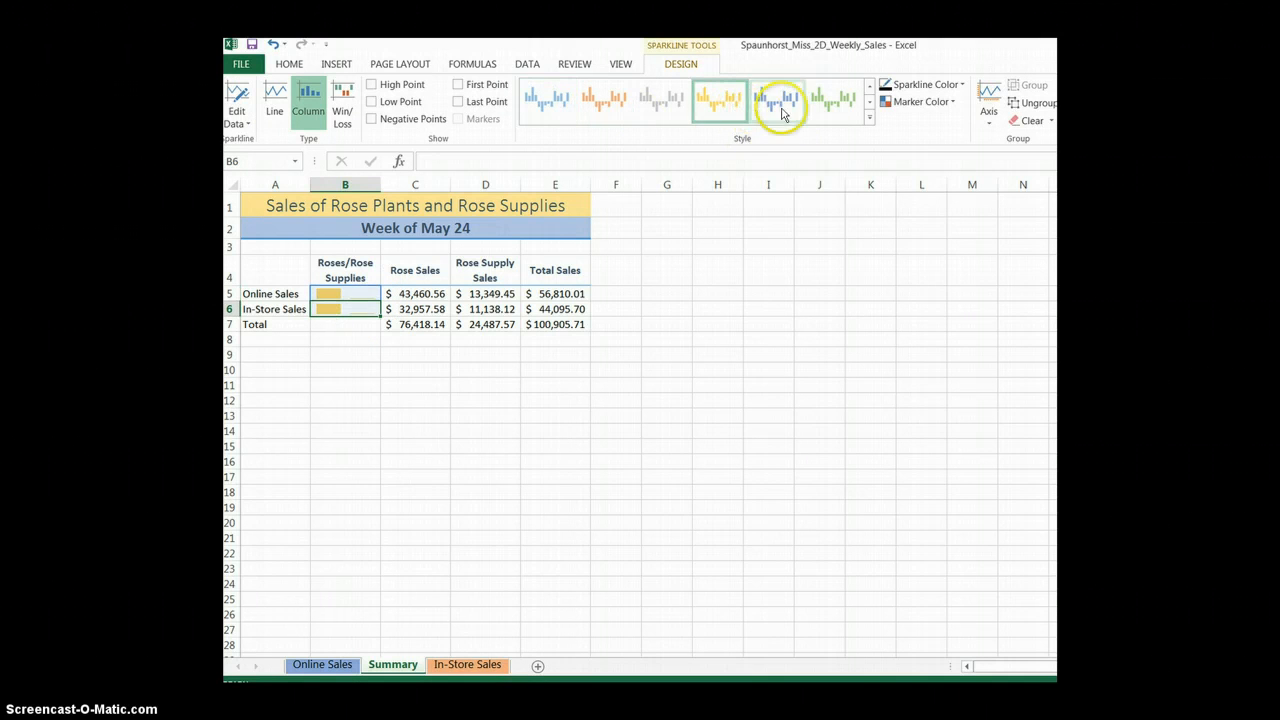
click(869, 118)
click(831, 189)
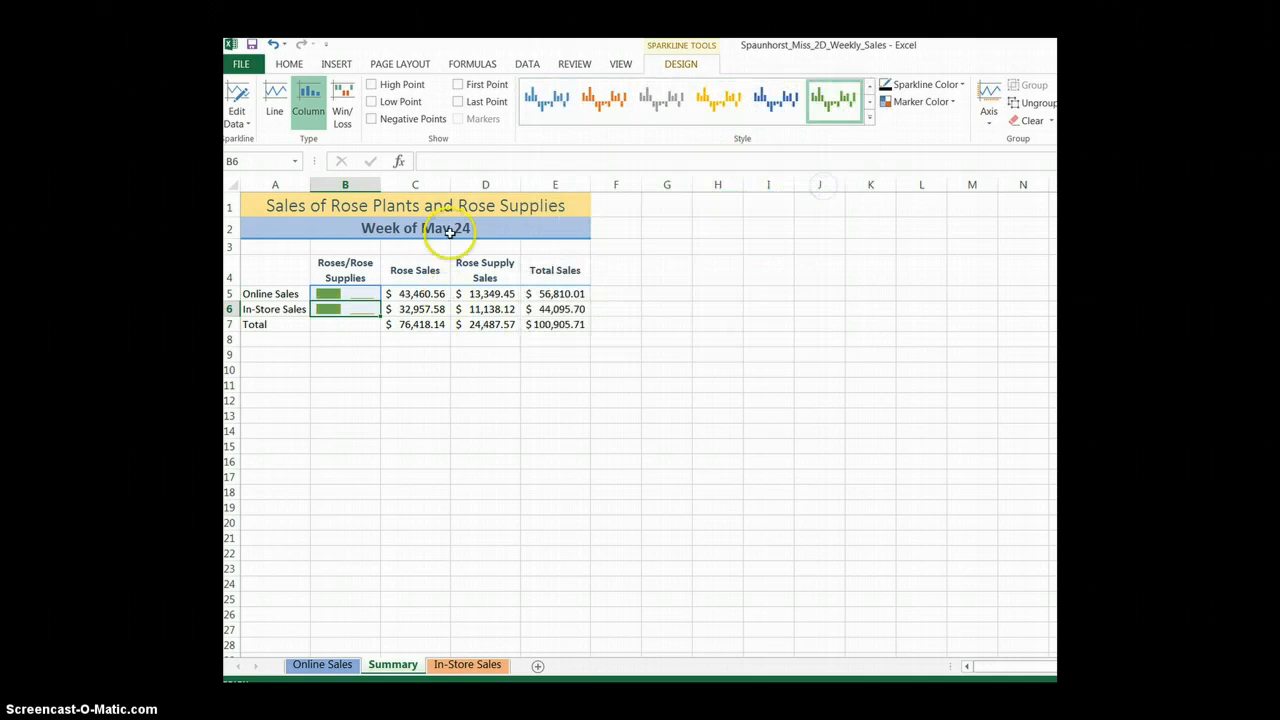
click(869, 118)
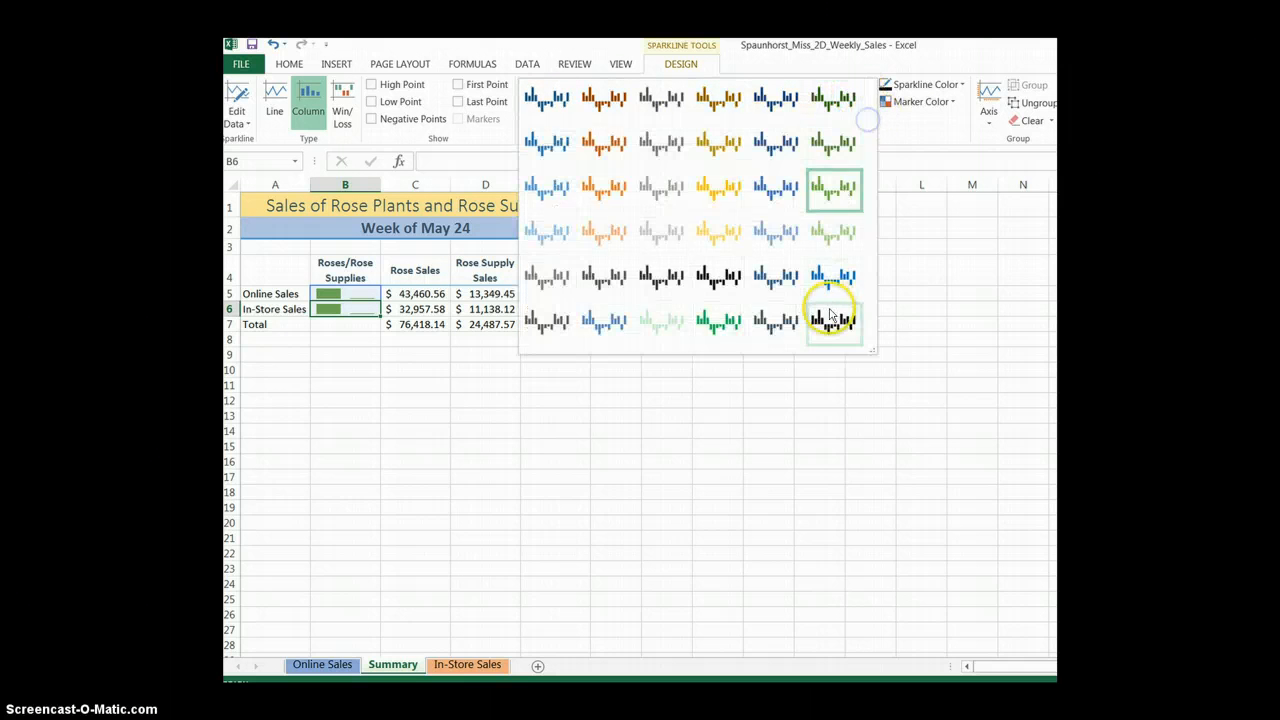
click(790, 325)
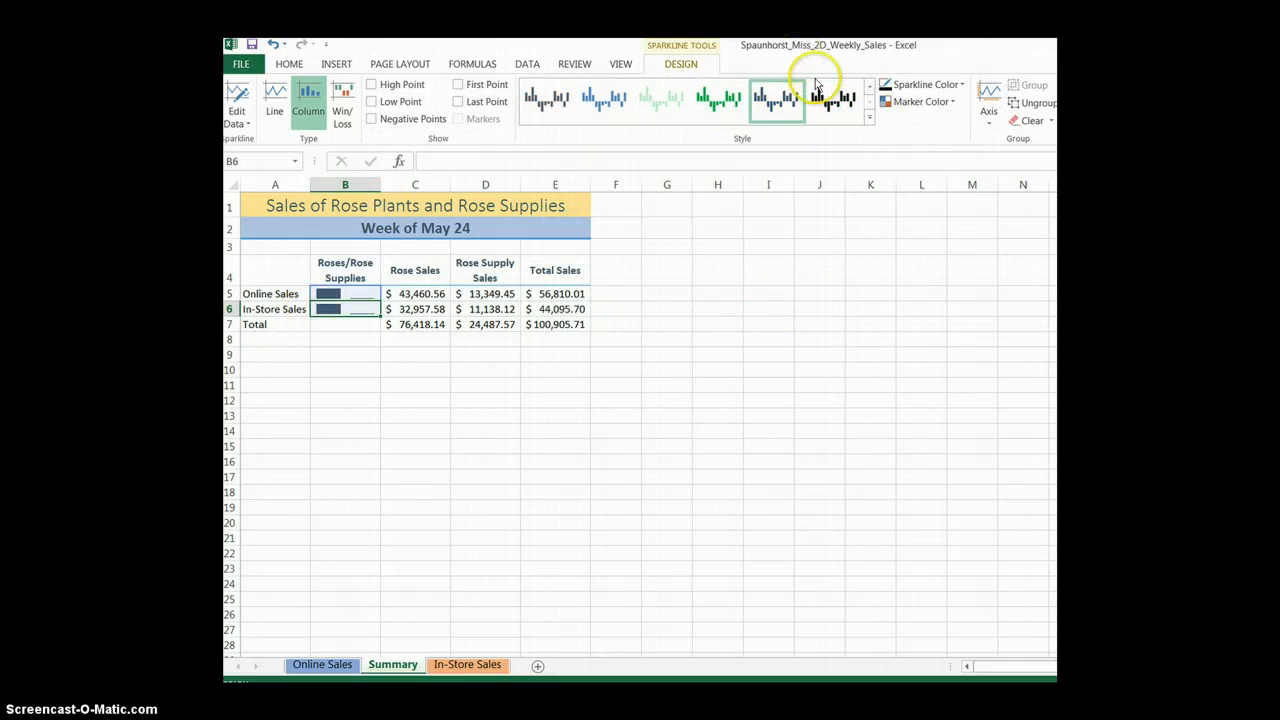
click(650, 90)
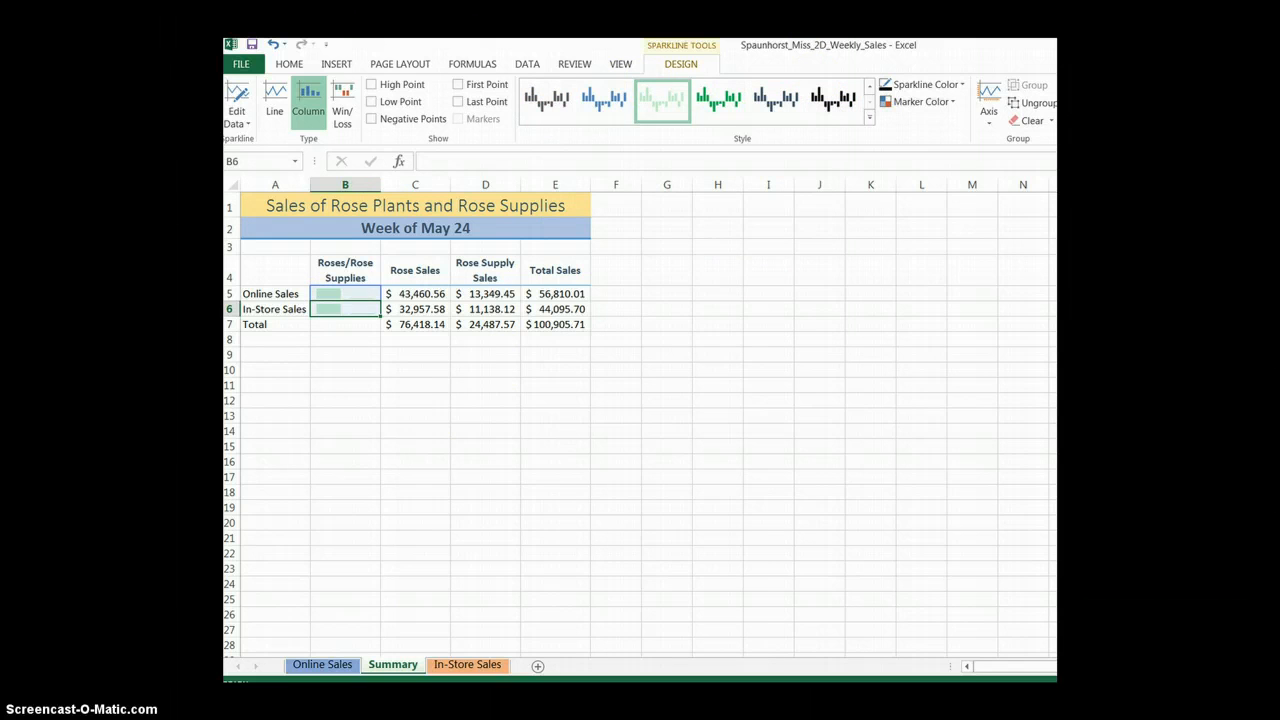
key(ctrl+z)
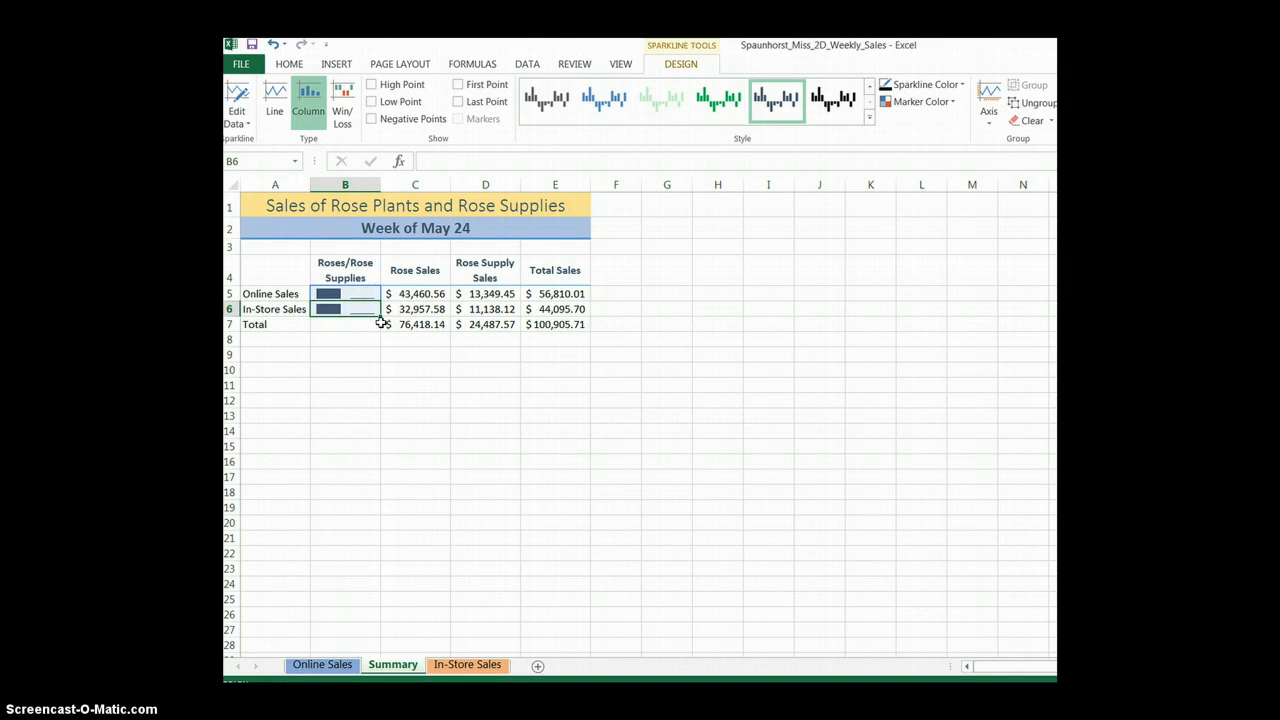
Step: Clear the copied sparkline from B6 and insert a separate column sparkline there using the data range C6:D6
click(1030, 120)
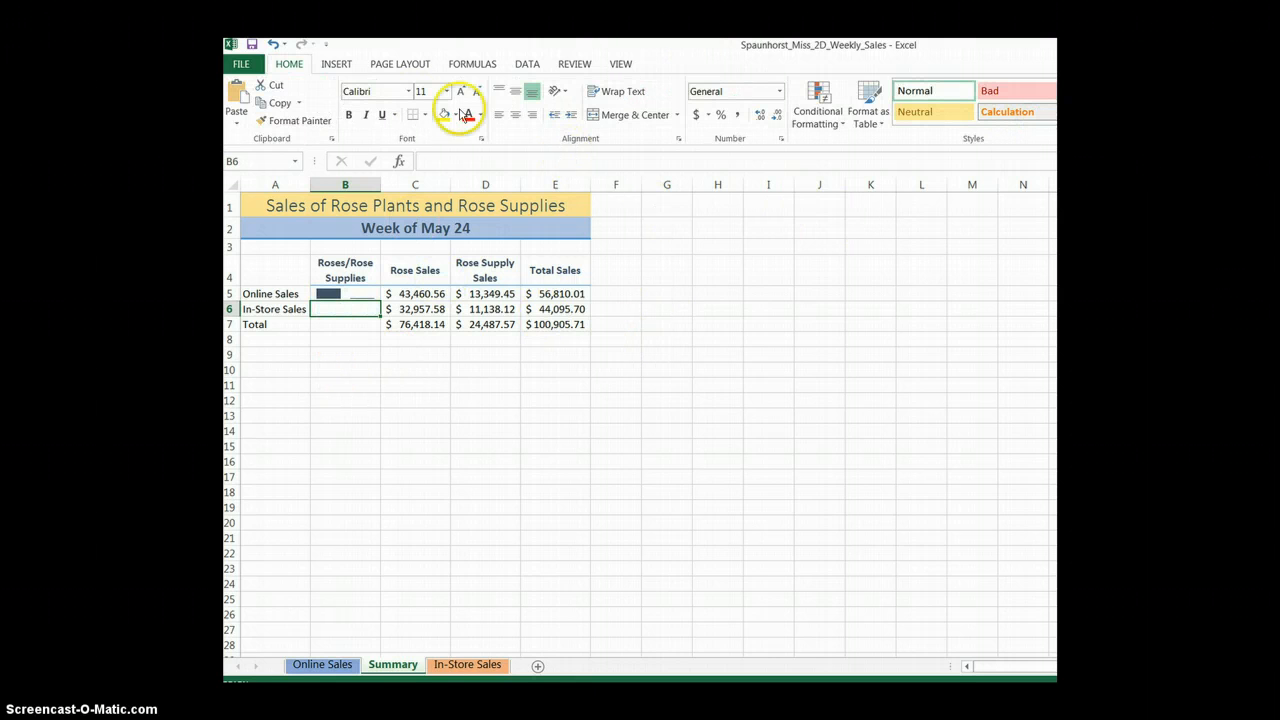
click(337, 66)
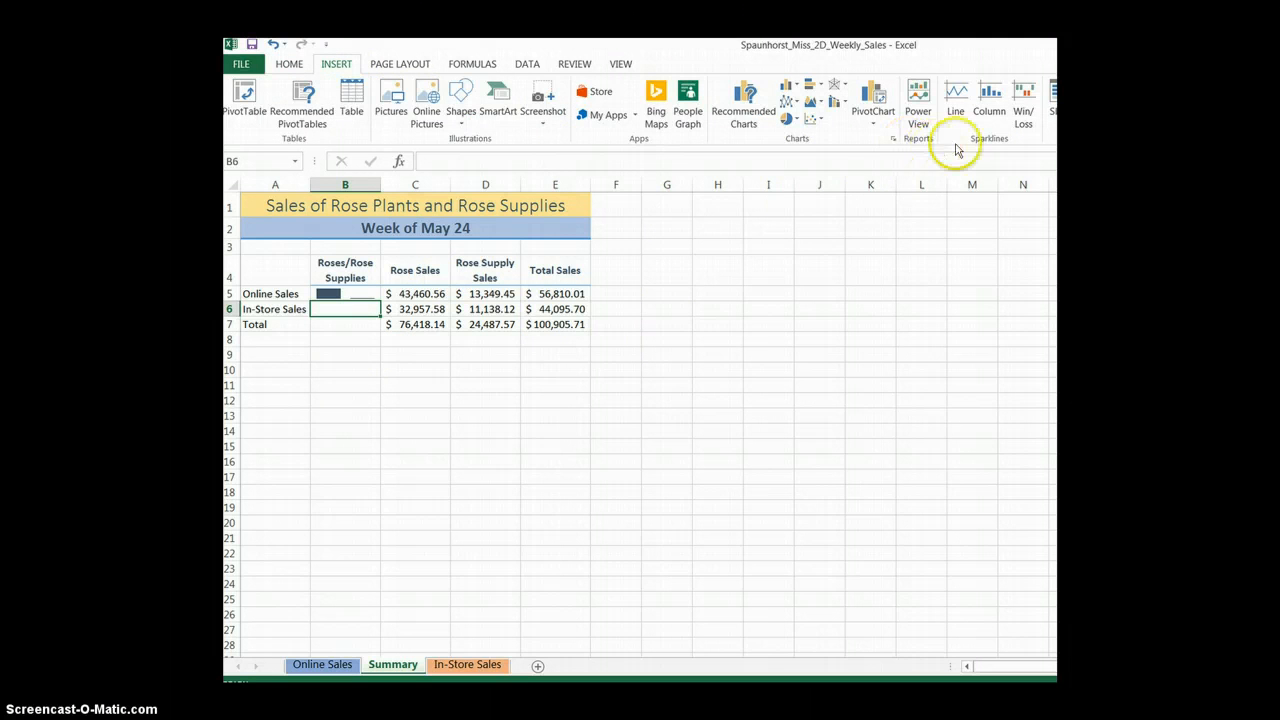
click(992, 113)
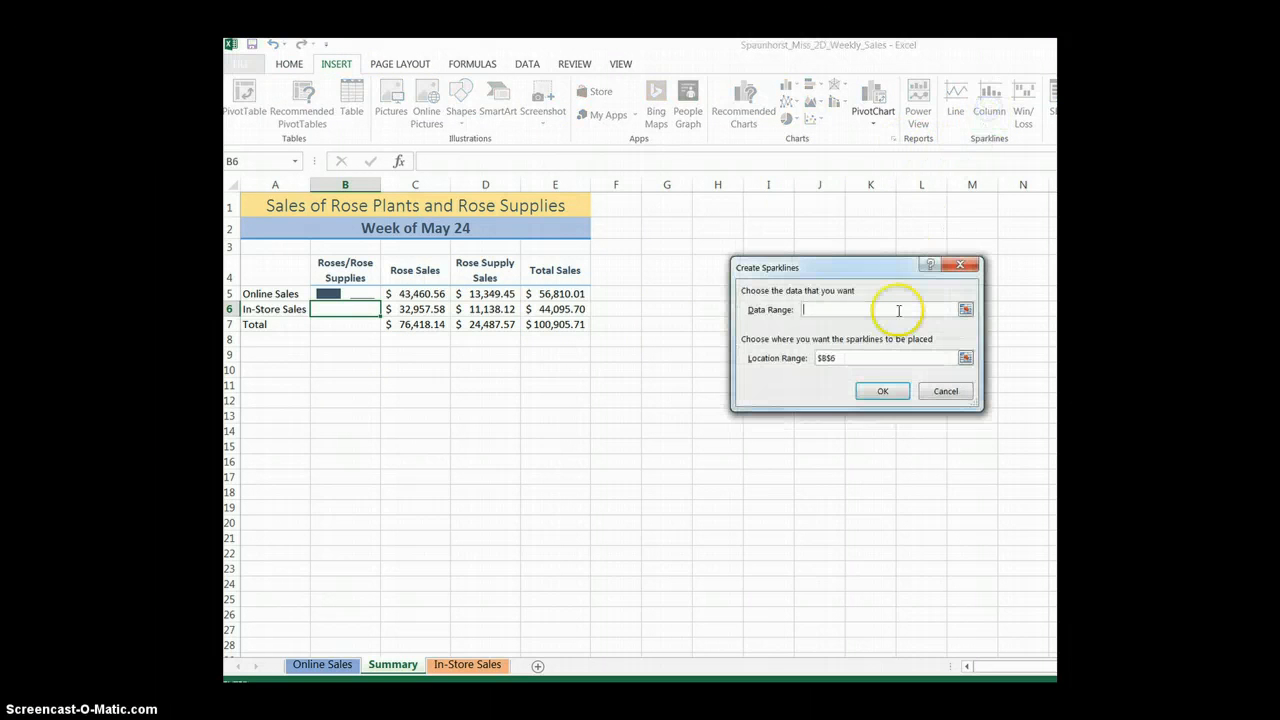
click(967, 310)
drag(405, 309, 470, 309)
click(966, 293)
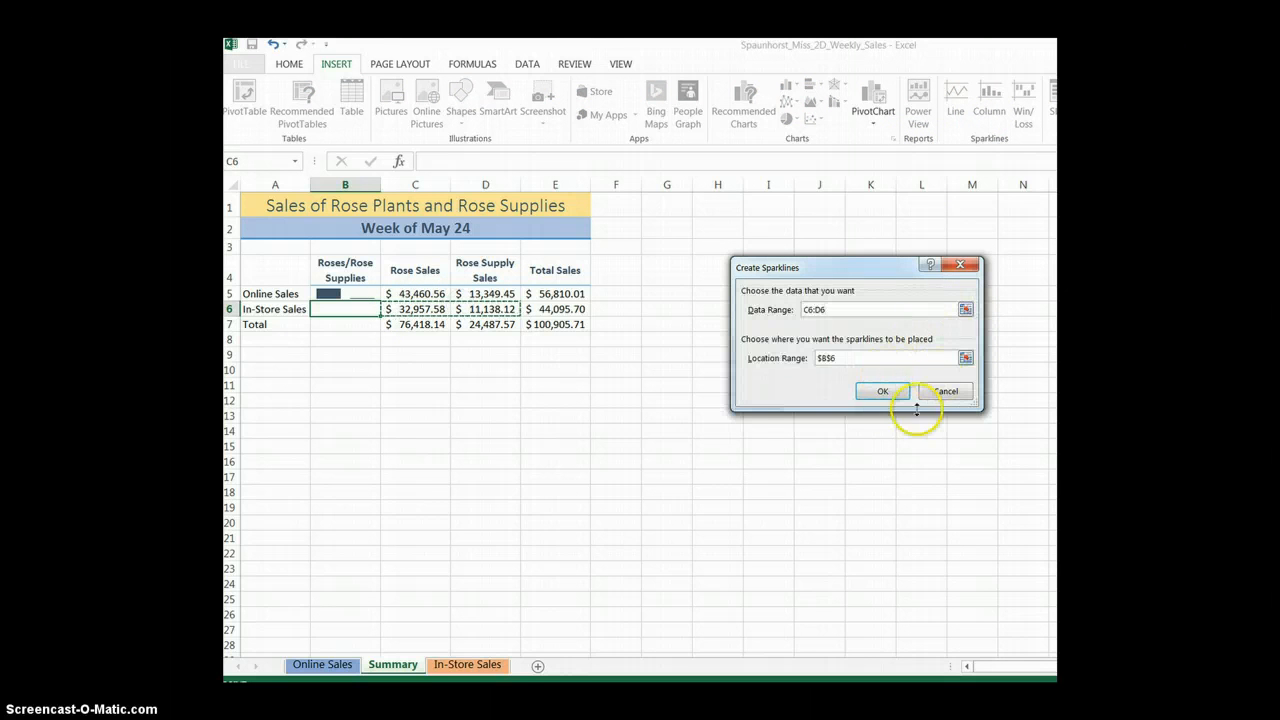
click(882, 393)
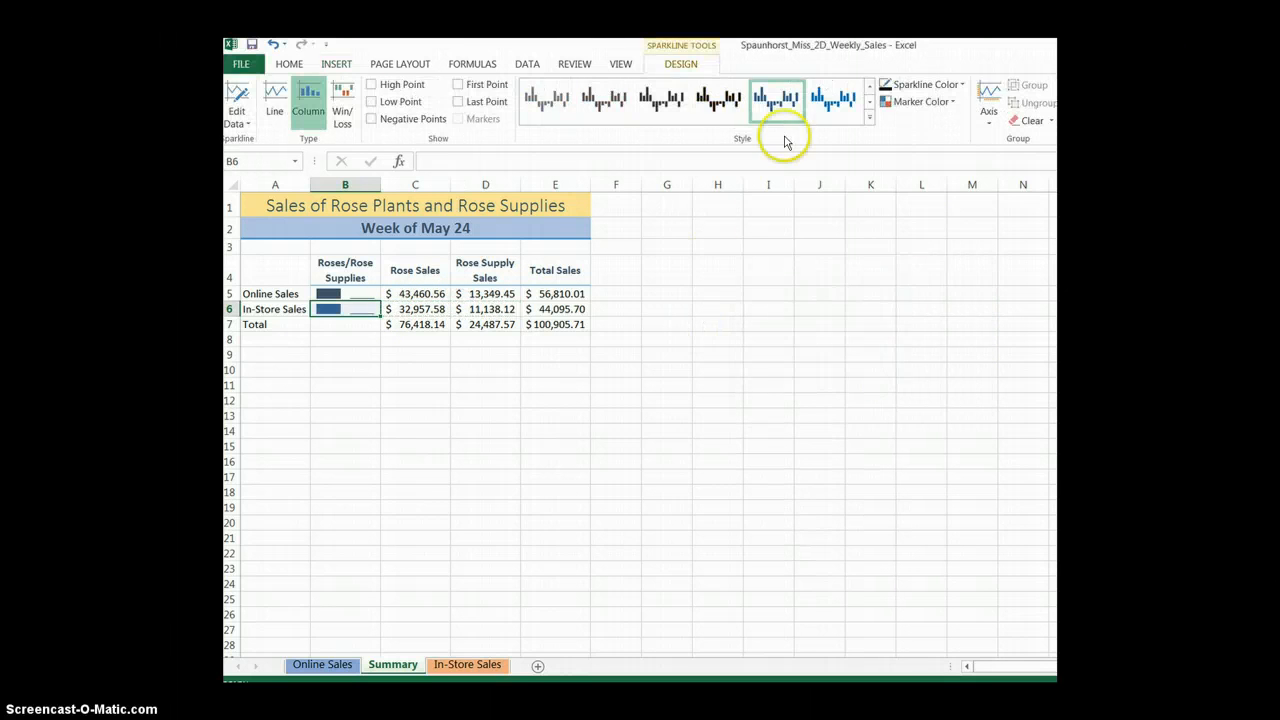
Step: Apply a gold style to the In-Store Sales sparkline in B6
click(869, 116)
click(755, 230)
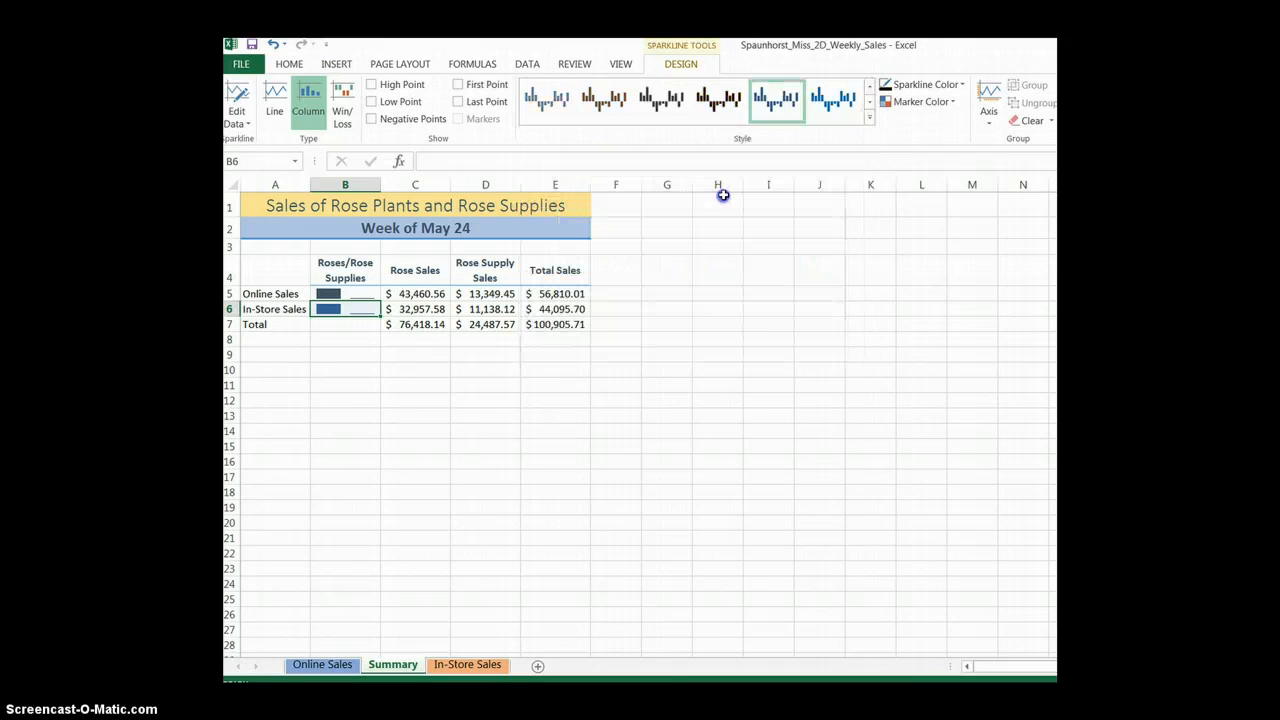
click(361, 355)
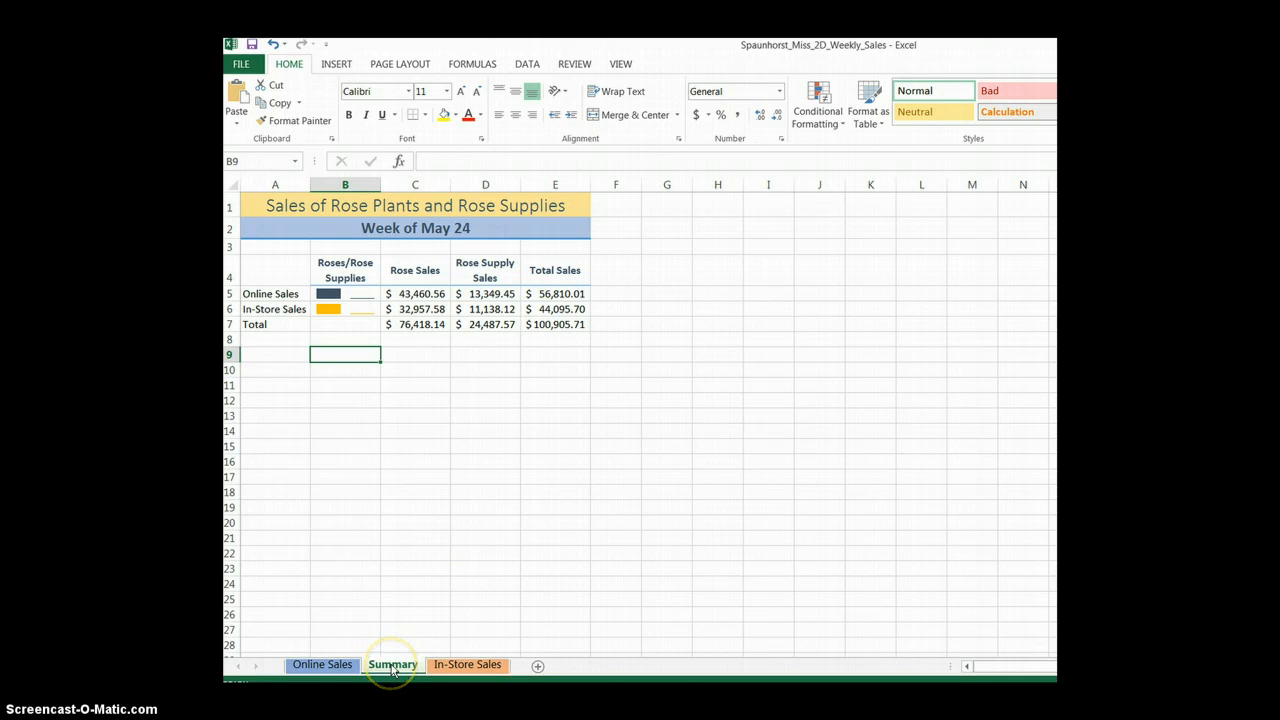
Step: Move the Summary worksheet in front of the Online Sales worksheet and save the workbook
click(455, 664)
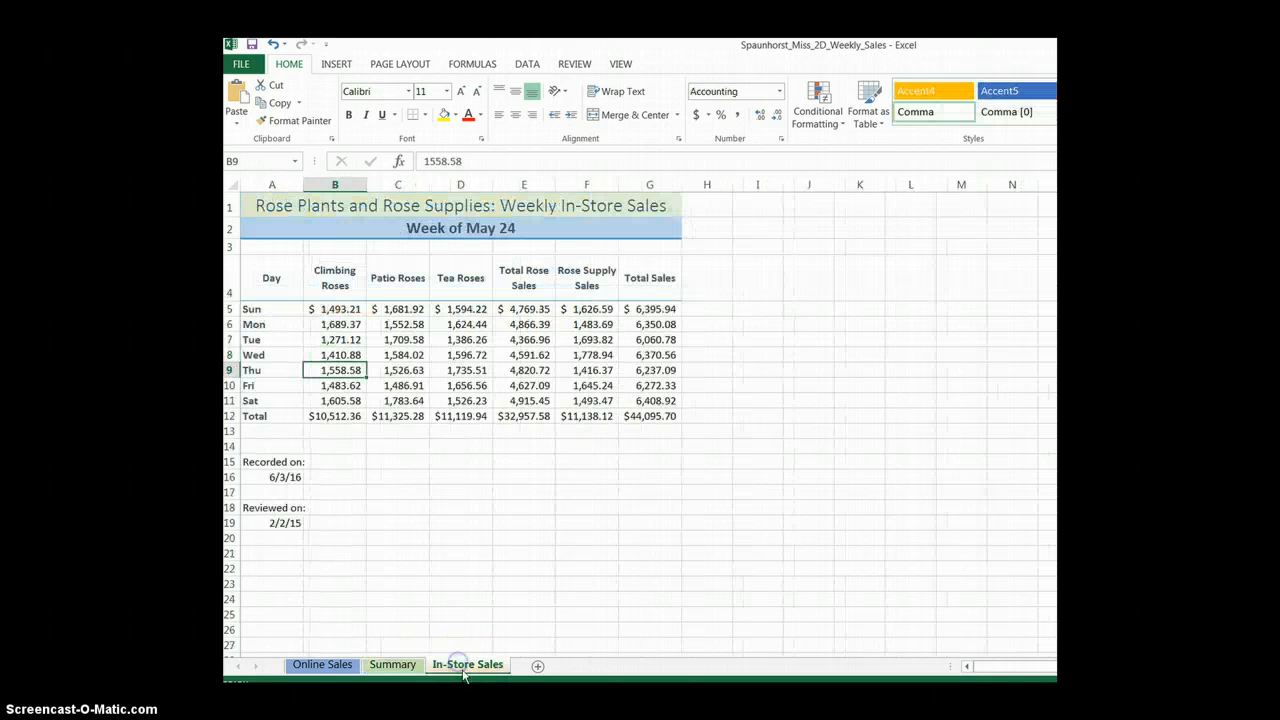
click(306, 670)
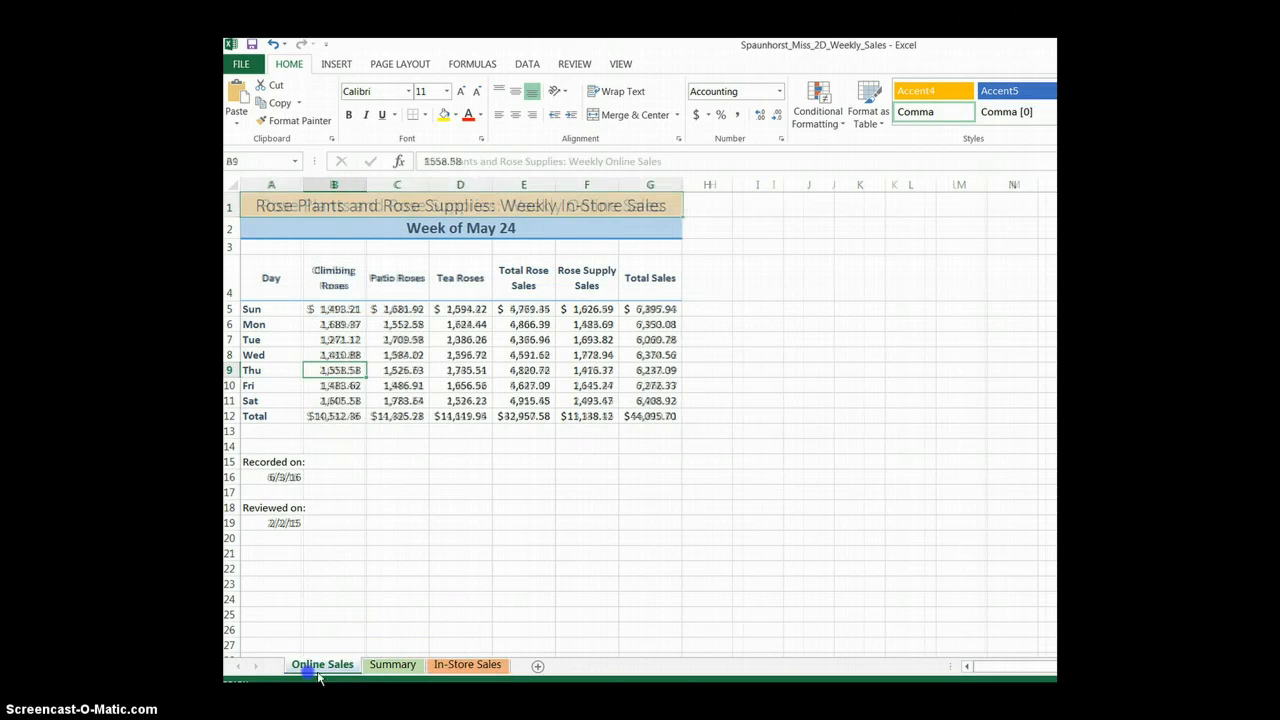
click(392, 668)
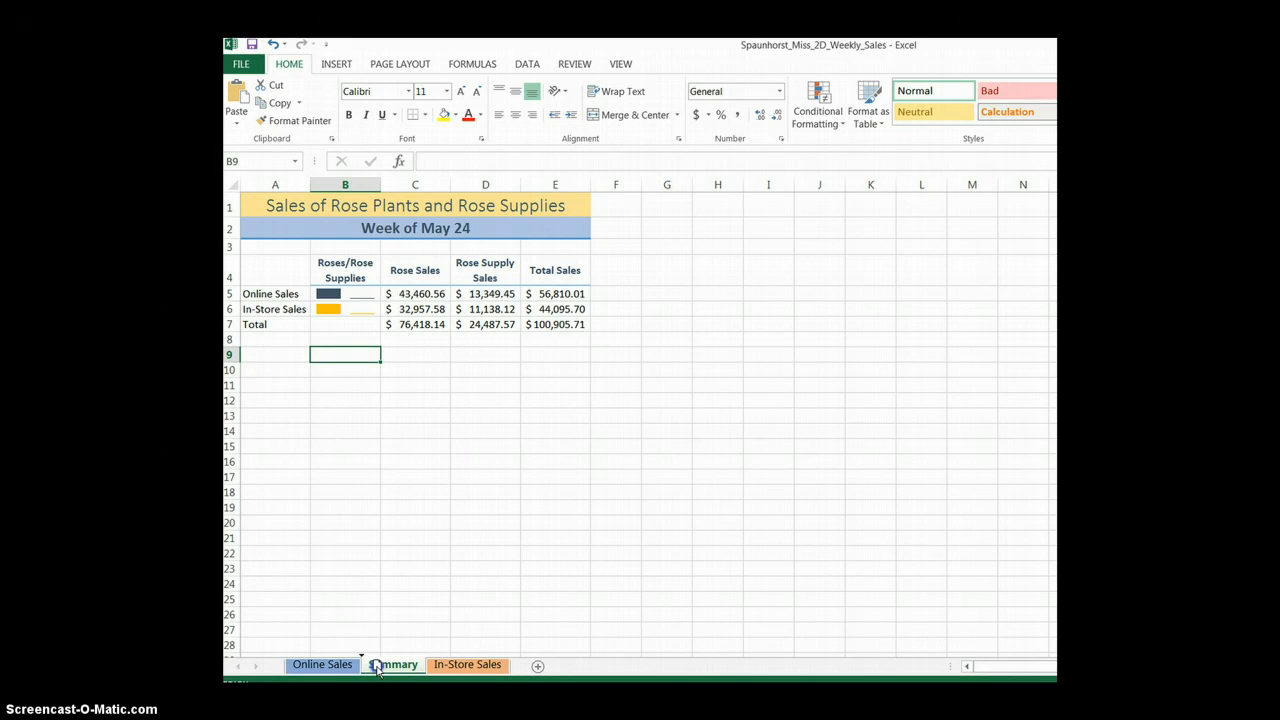
drag(343, 670, 345, 668)
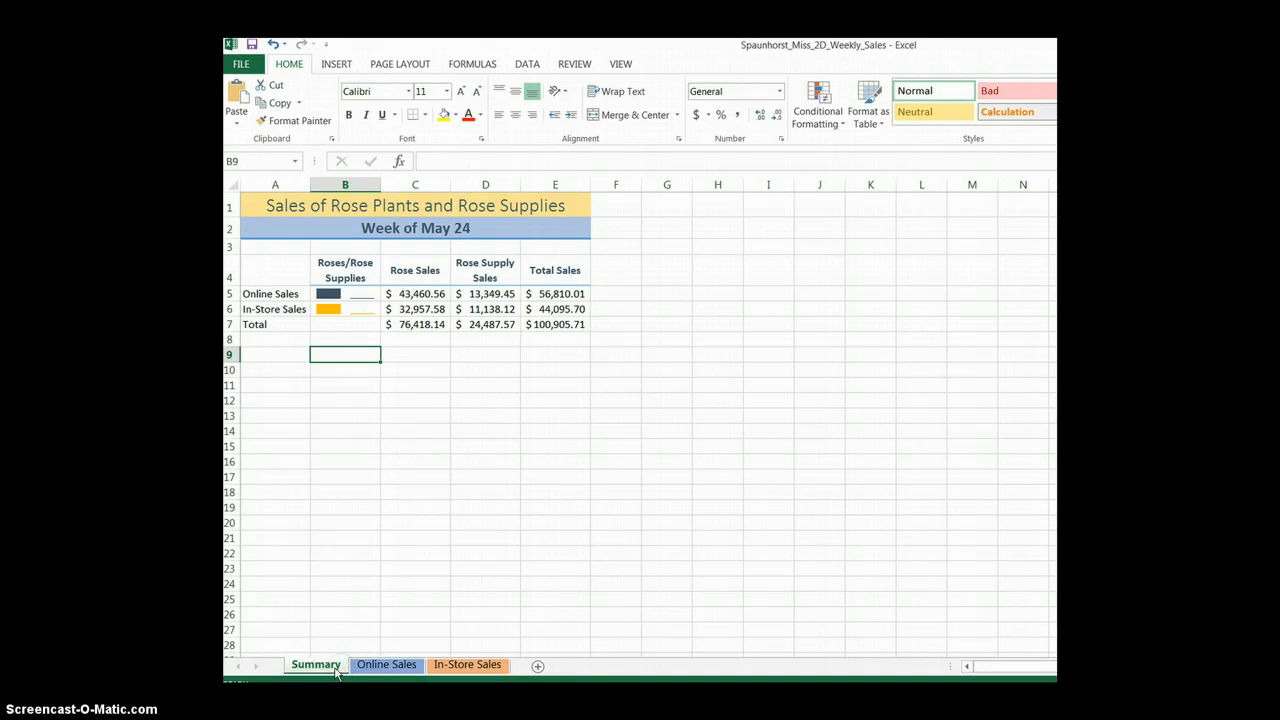
click(325, 665)
click(252, 44)
Step: Group all worksheets, insert the file name in the left section of the footer, and return to Normal view
right_click(314, 664)
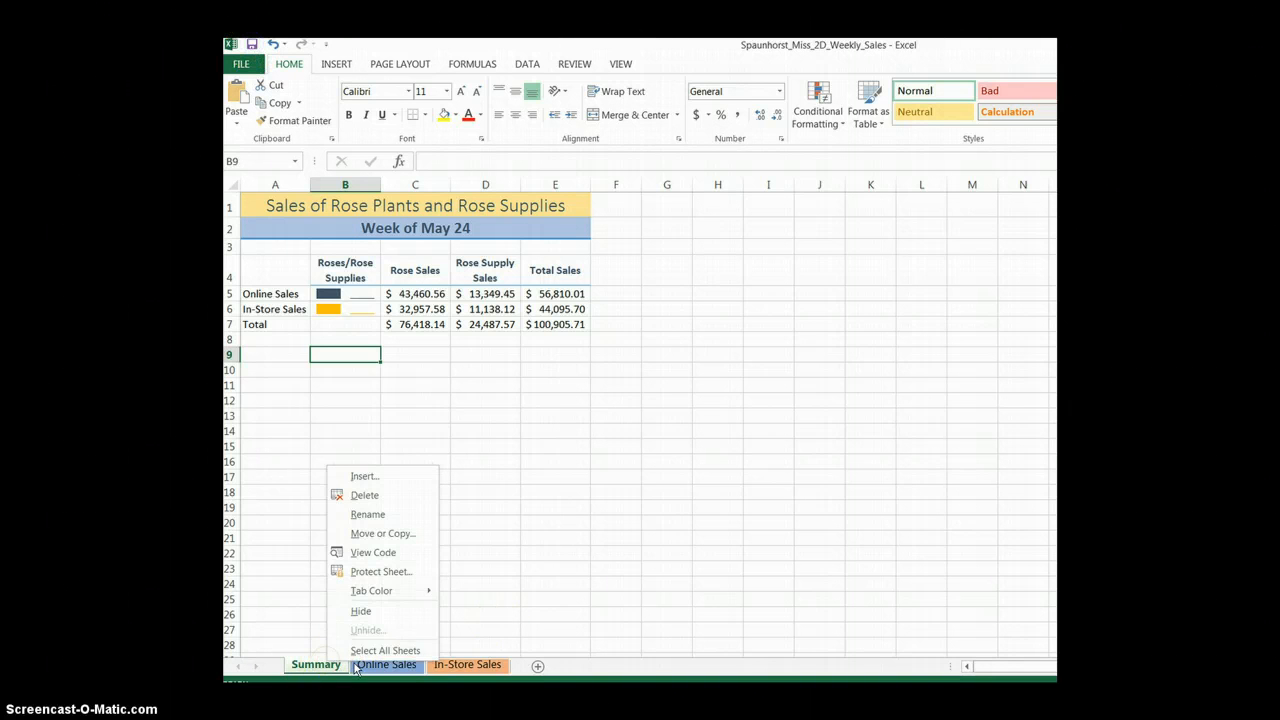
click(364, 651)
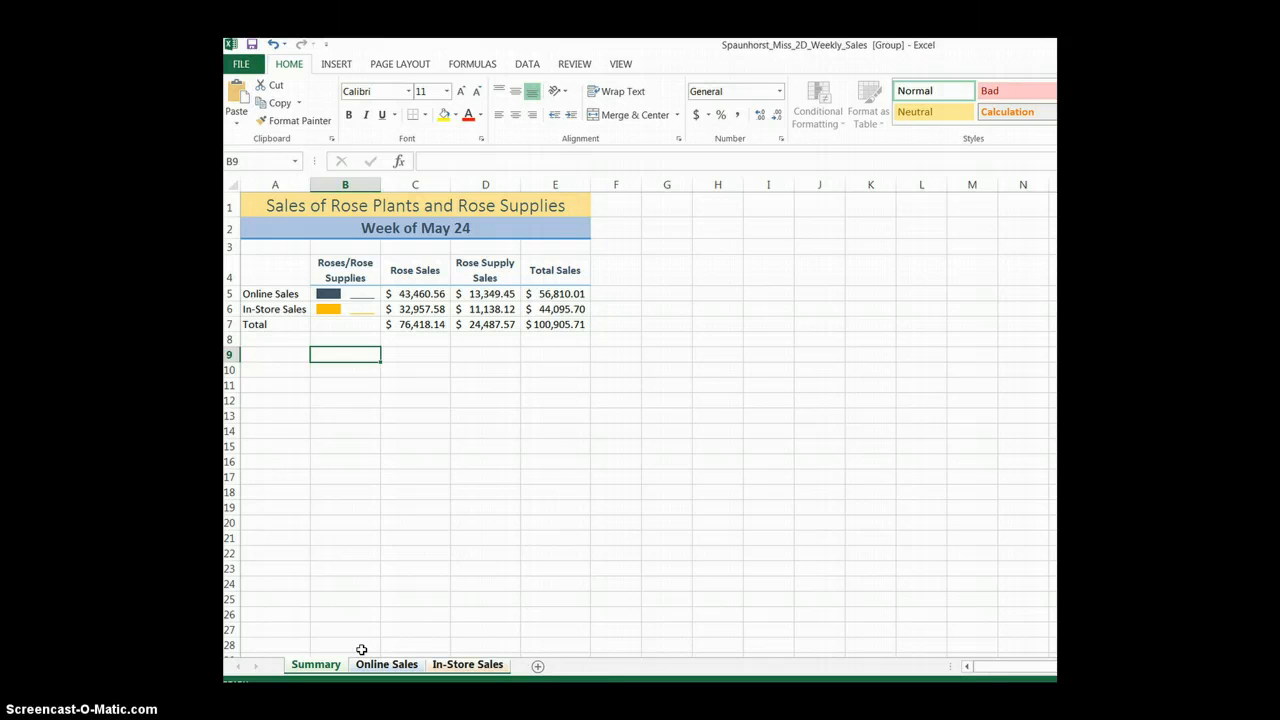
click(337, 63)
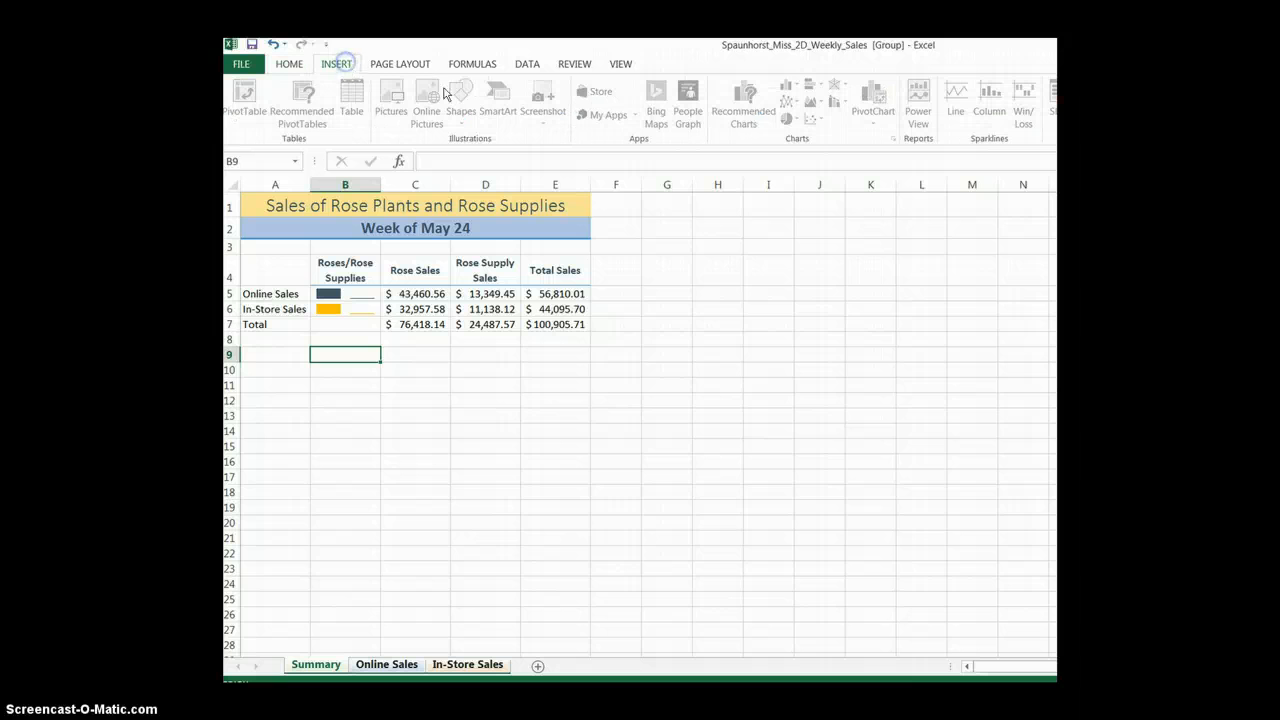
click(1215, 103)
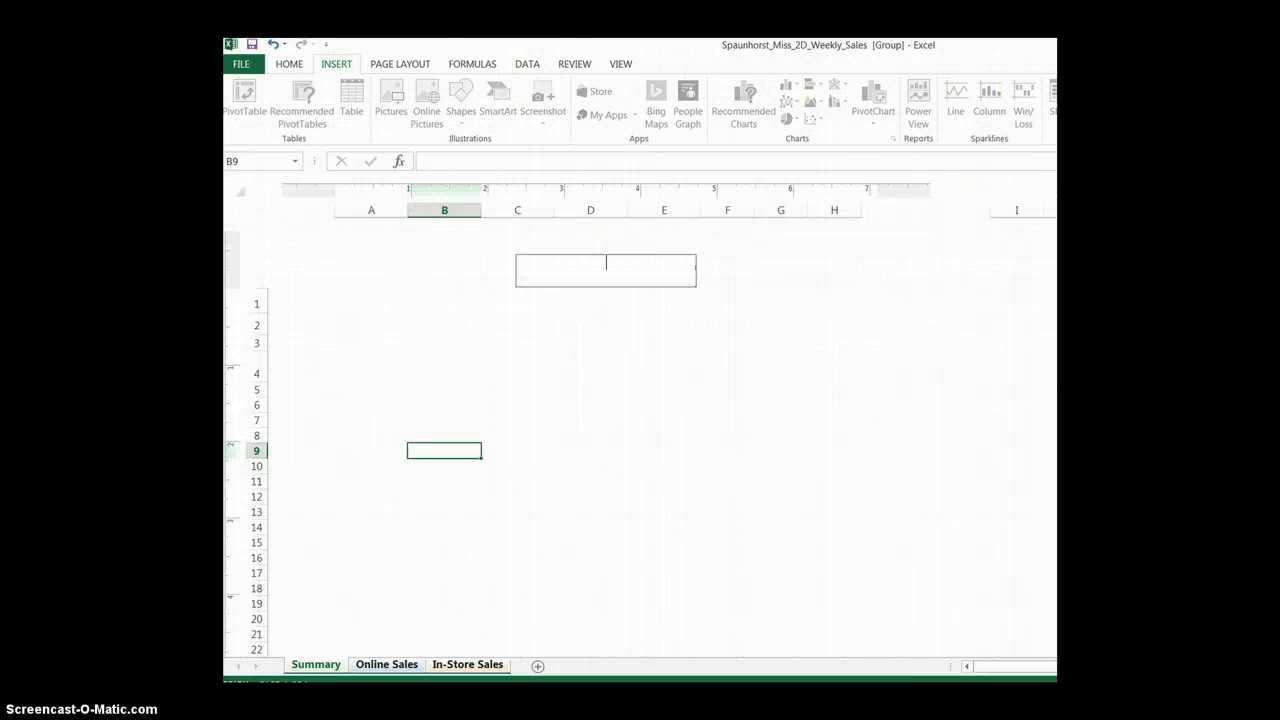
click(652, 92)
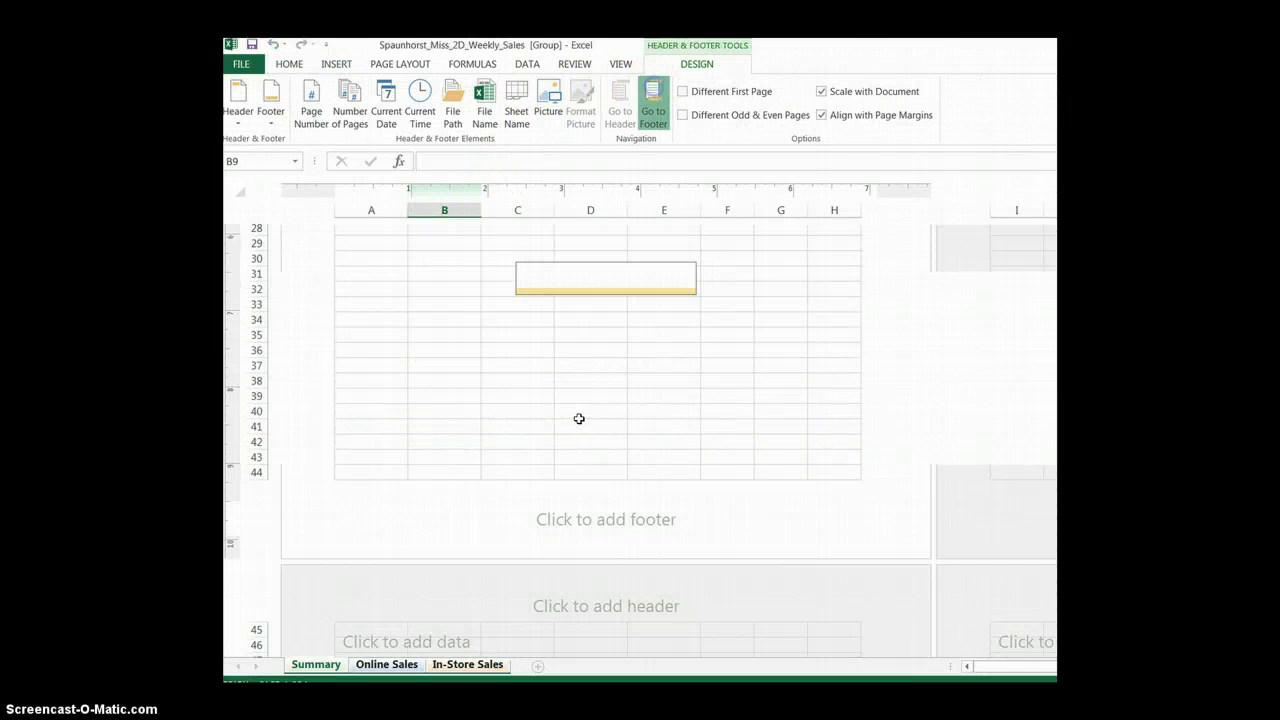
click(431, 284)
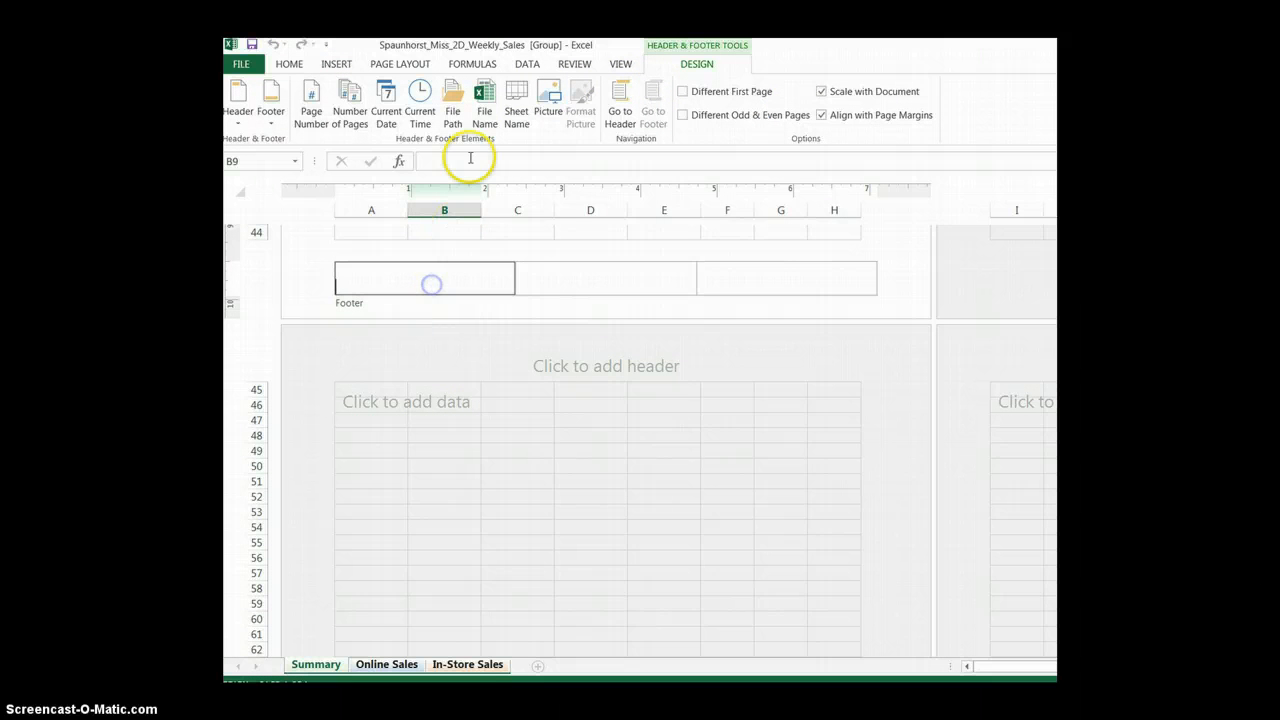
click(485, 110)
click(495, 232)
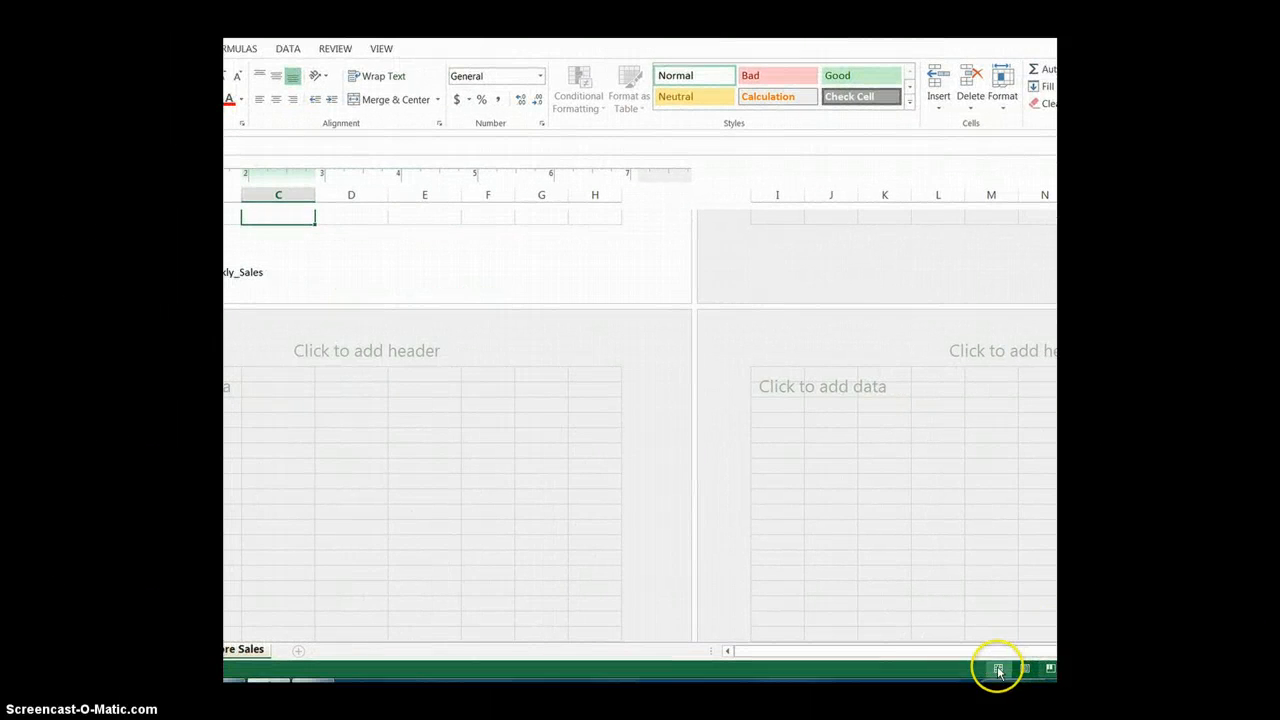
click(998, 670)
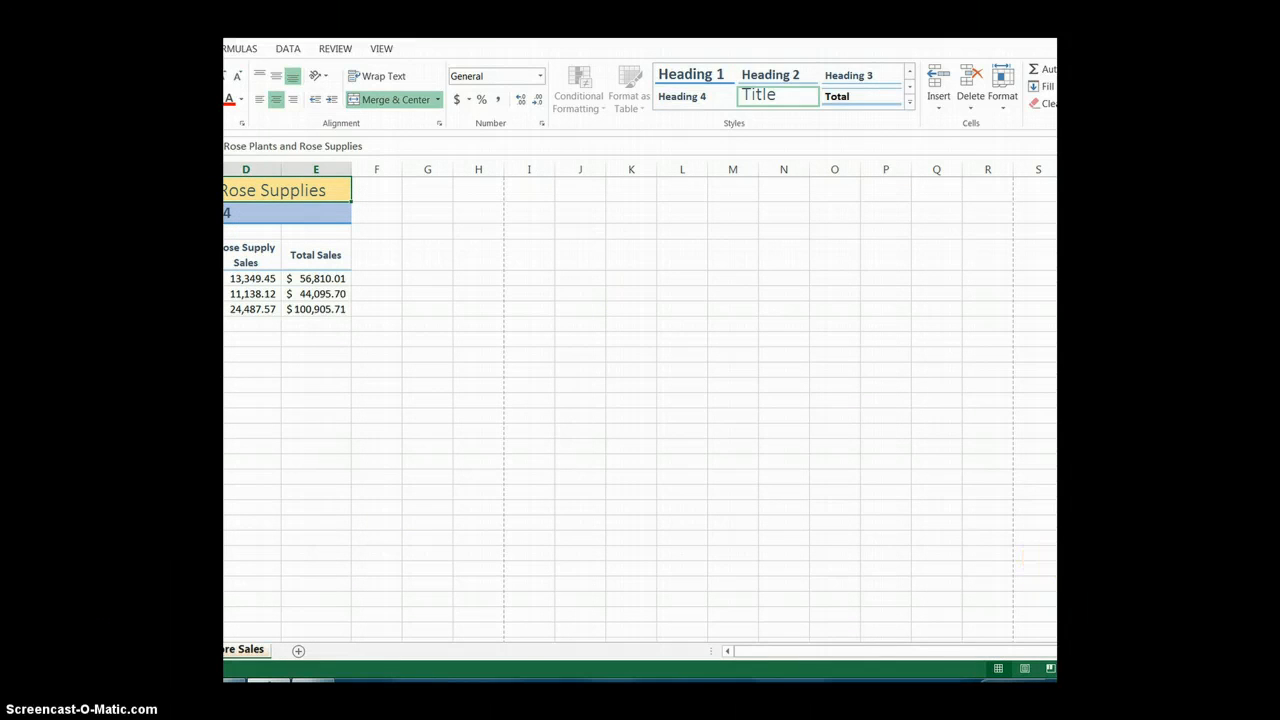
click(1055, 556)
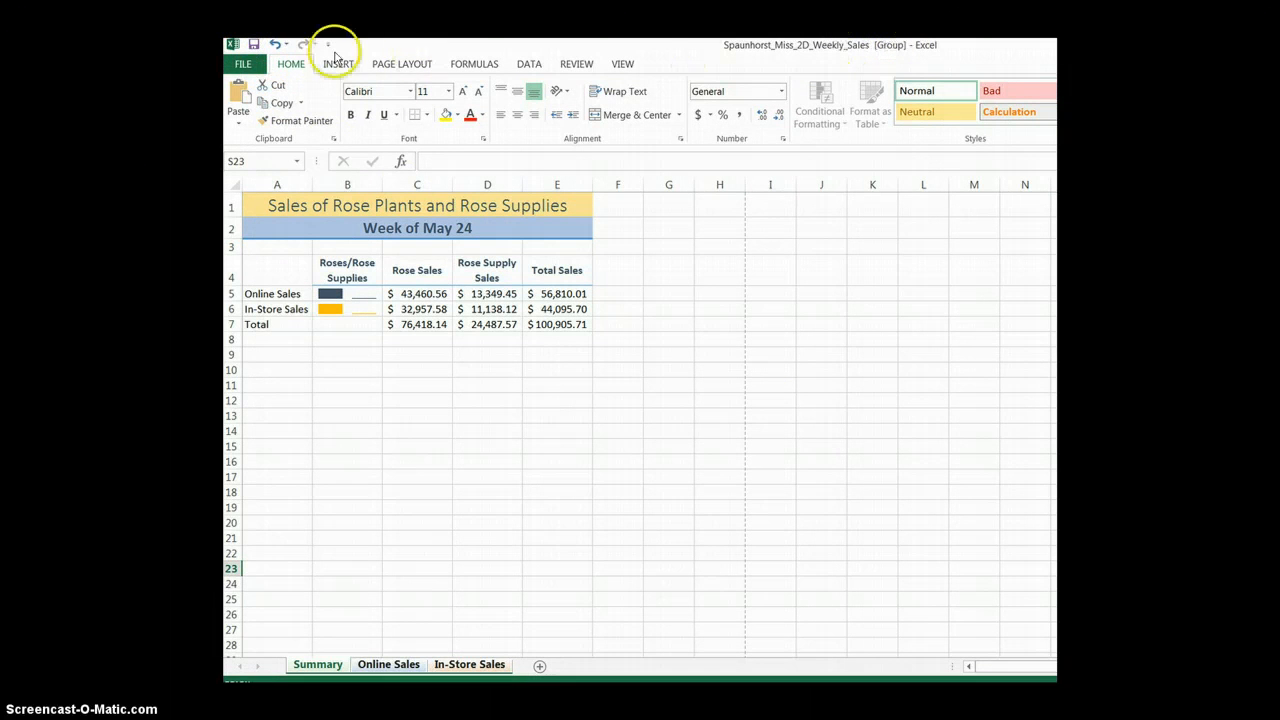
Step: Check the print preview of all three grouped worksheets, including the file name footer on each page
click(243, 63)
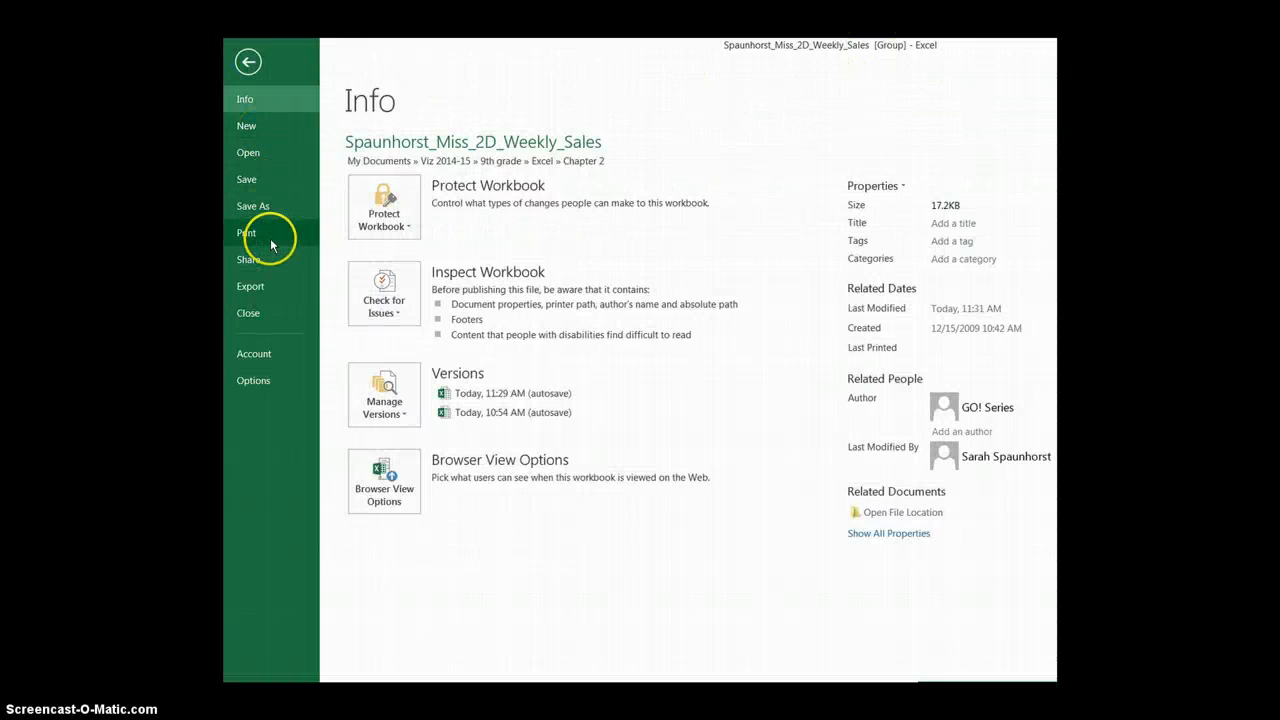
click(269, 234)
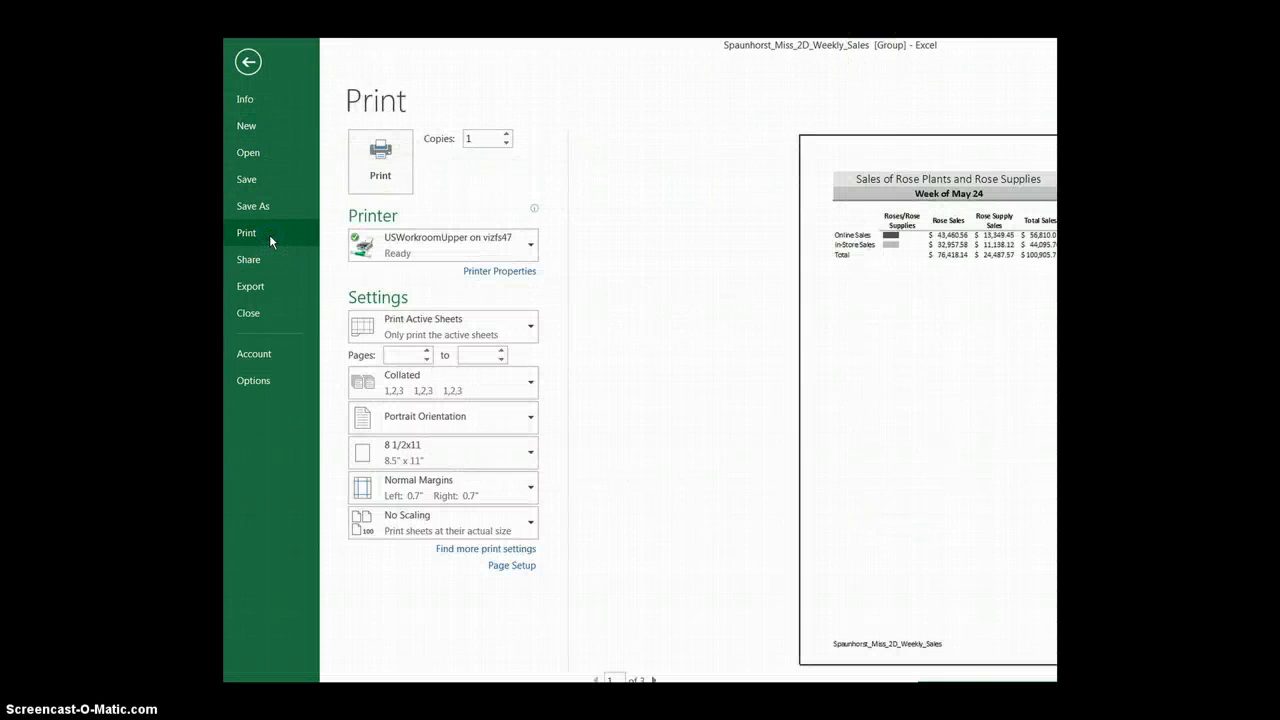
click(654, 679)
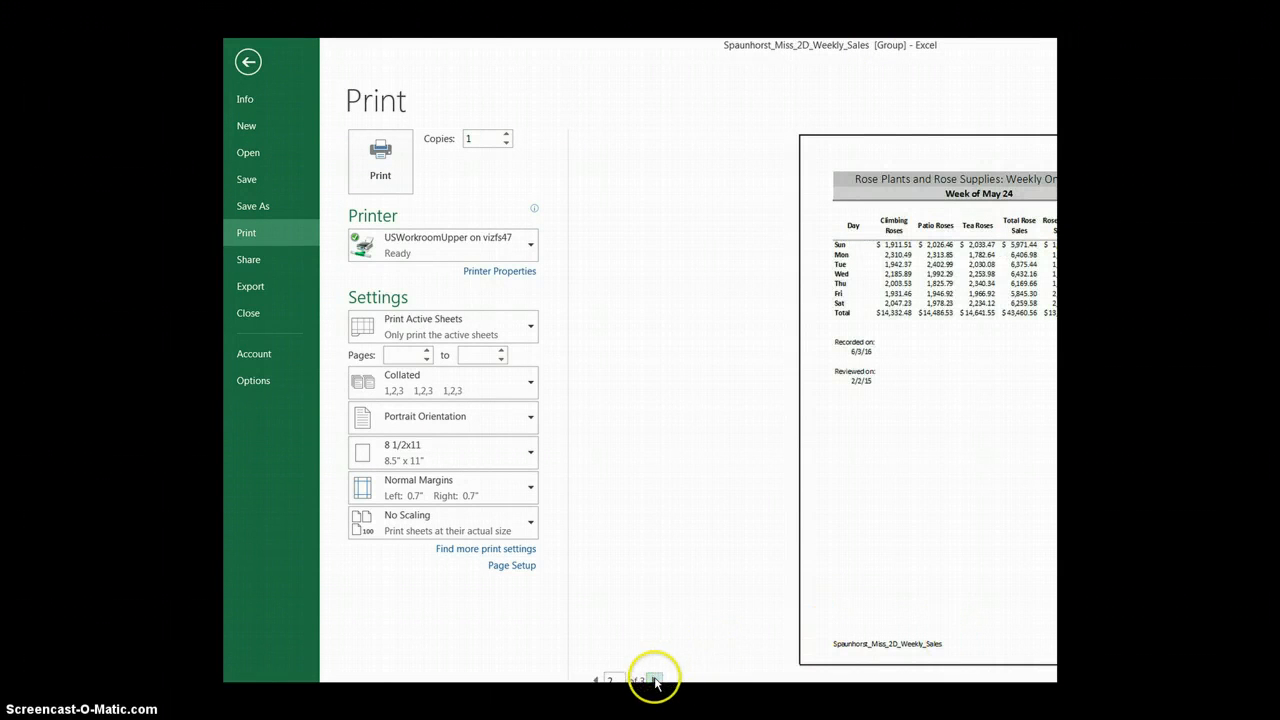
click(655, 680)
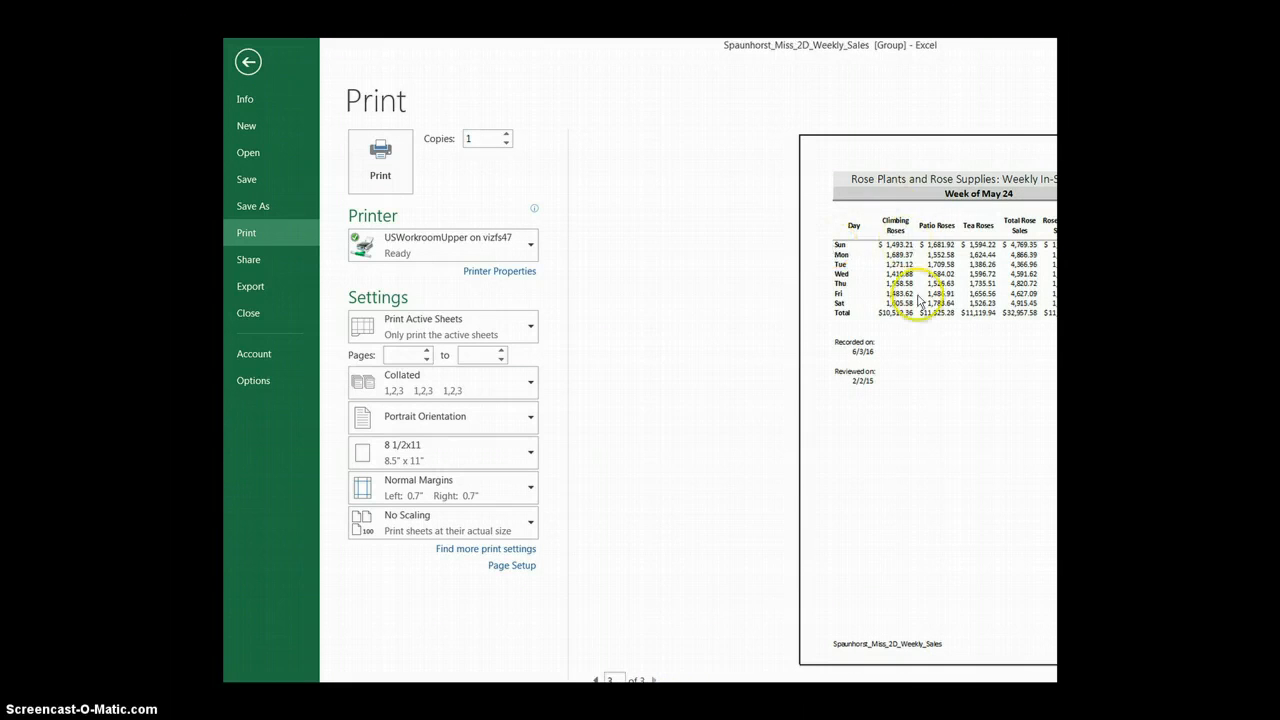
click(246, 70)
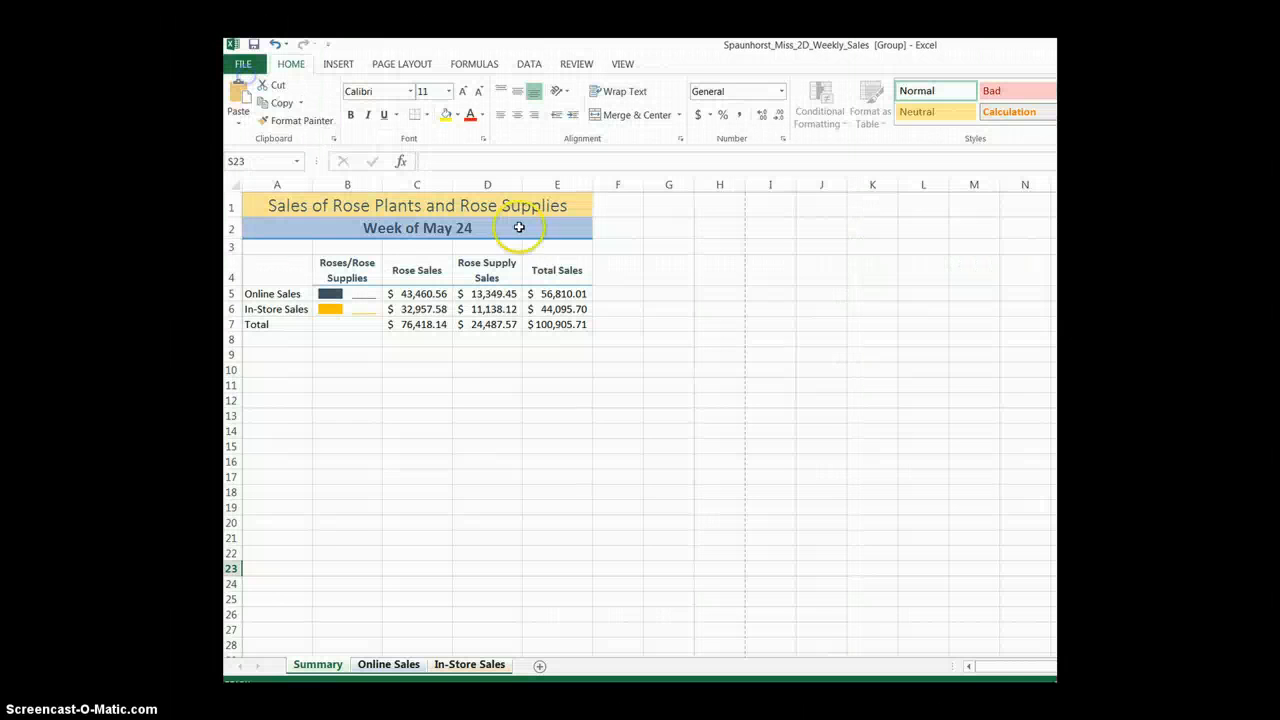
Step: Center the grouped worksheets horizontally on the printed page using custom margins
click(401, 64)
click(332, 114)
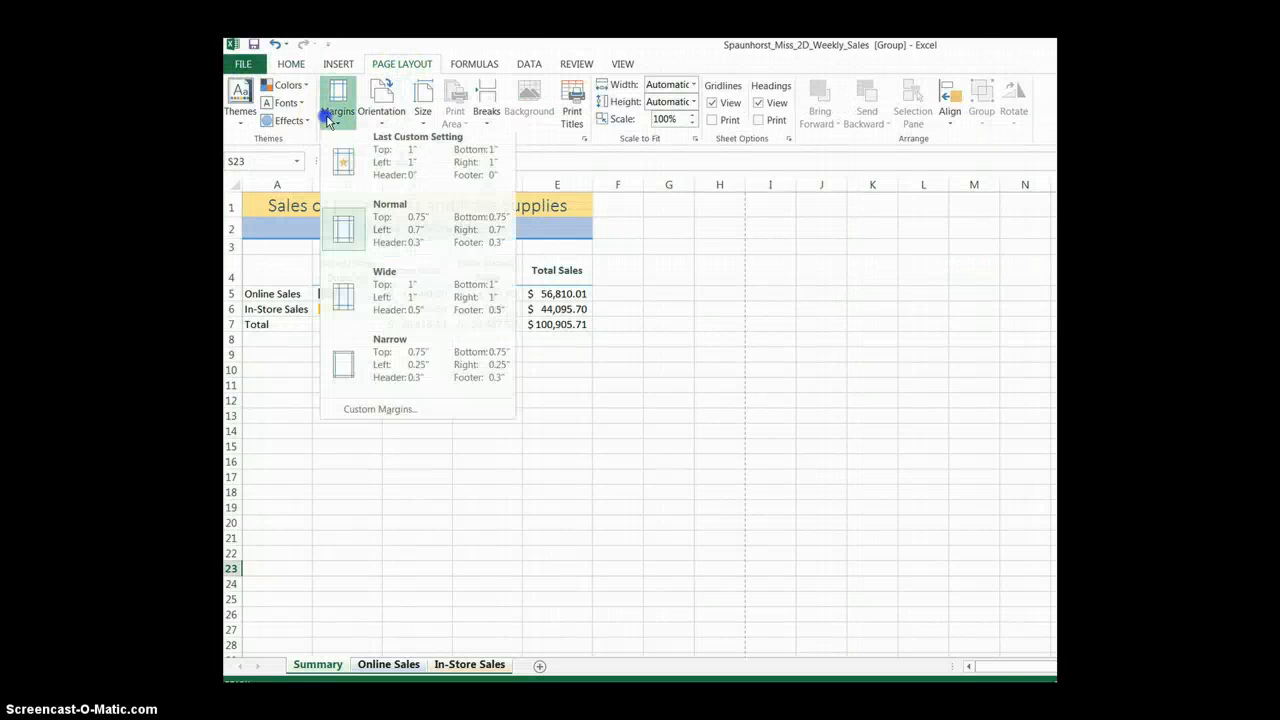
click(368, 411)
click(643, 386)
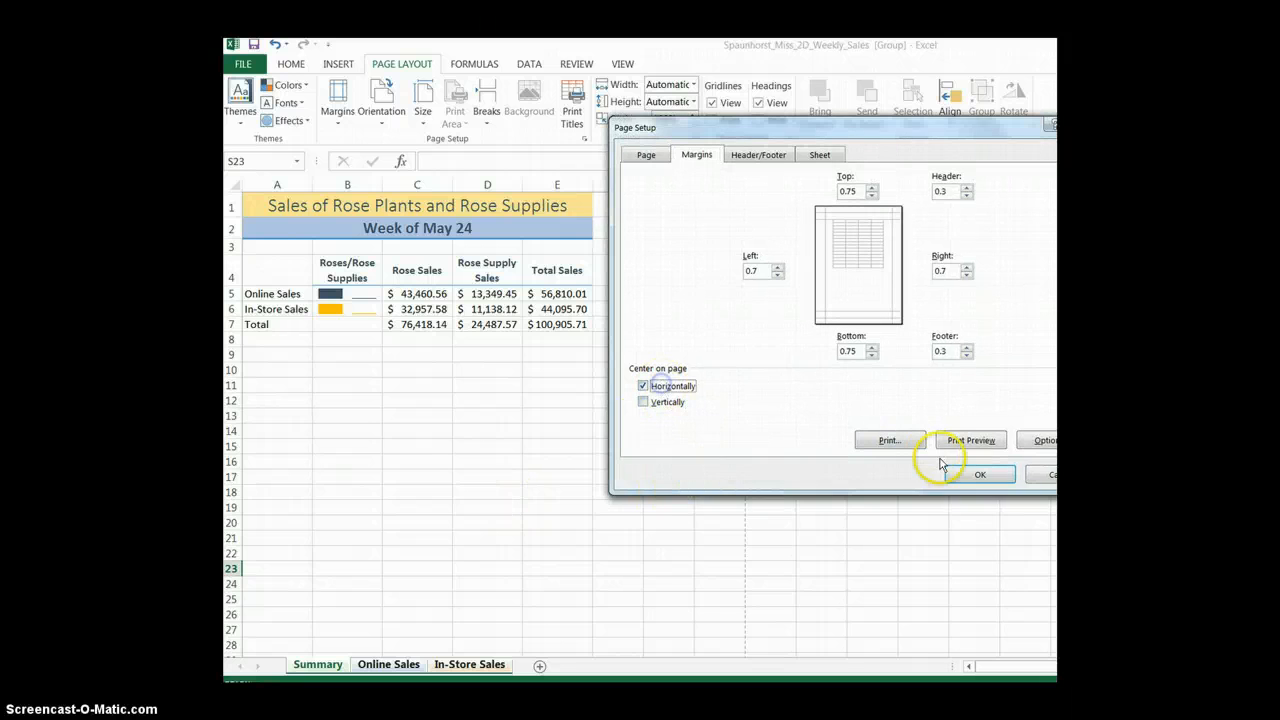
click(975, 475)
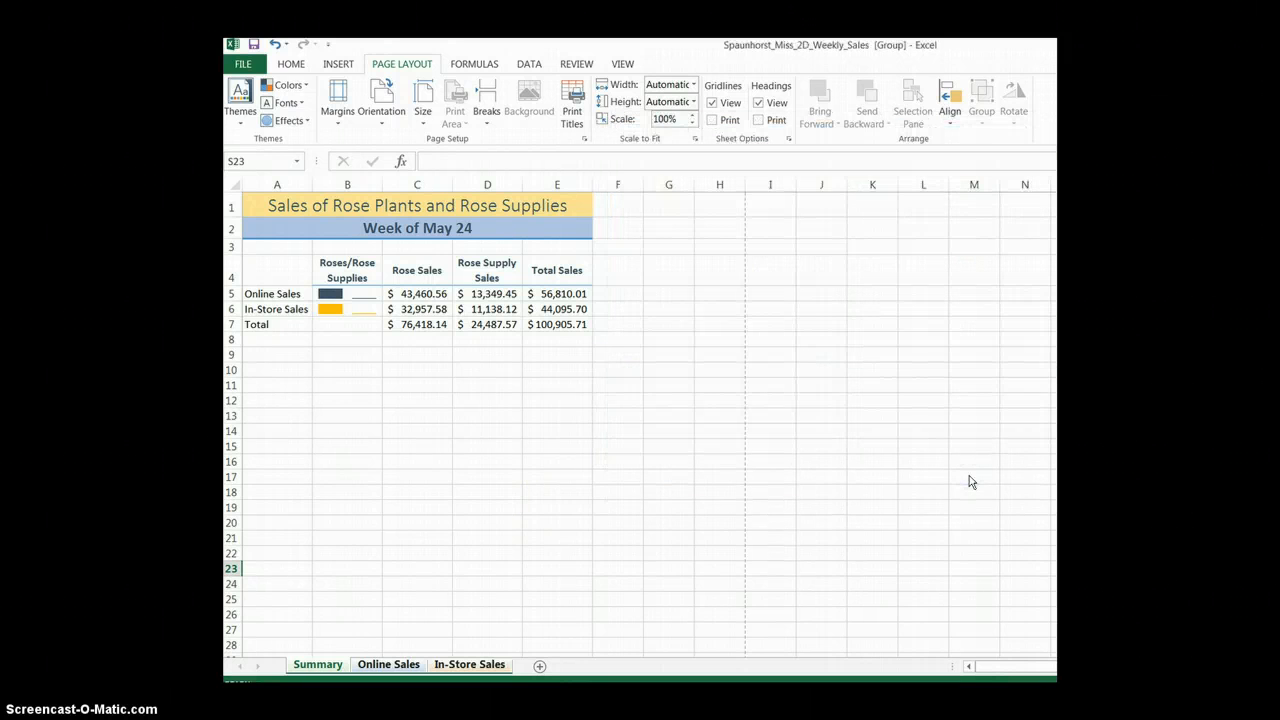
Step: Review the horizontal centering of each worksheet in the print preview and return to the Summary sheet
click(242, 63)
click(257, 232)
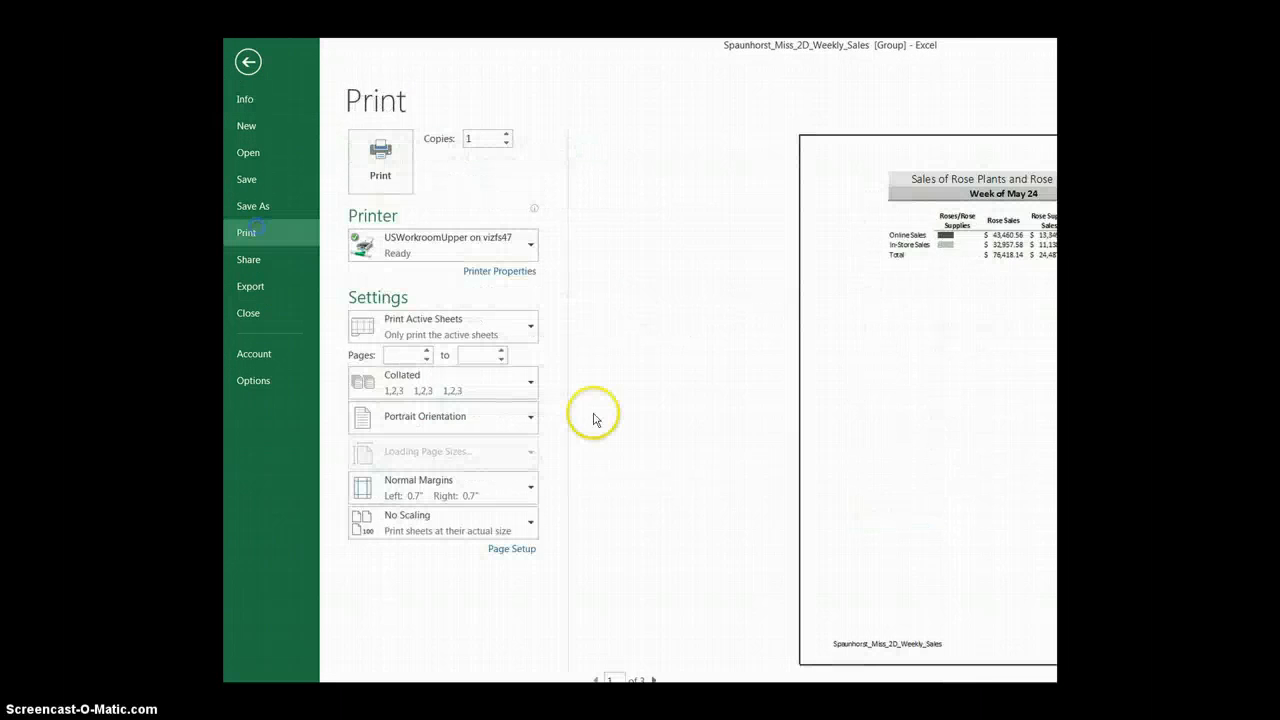
click(652, 679)
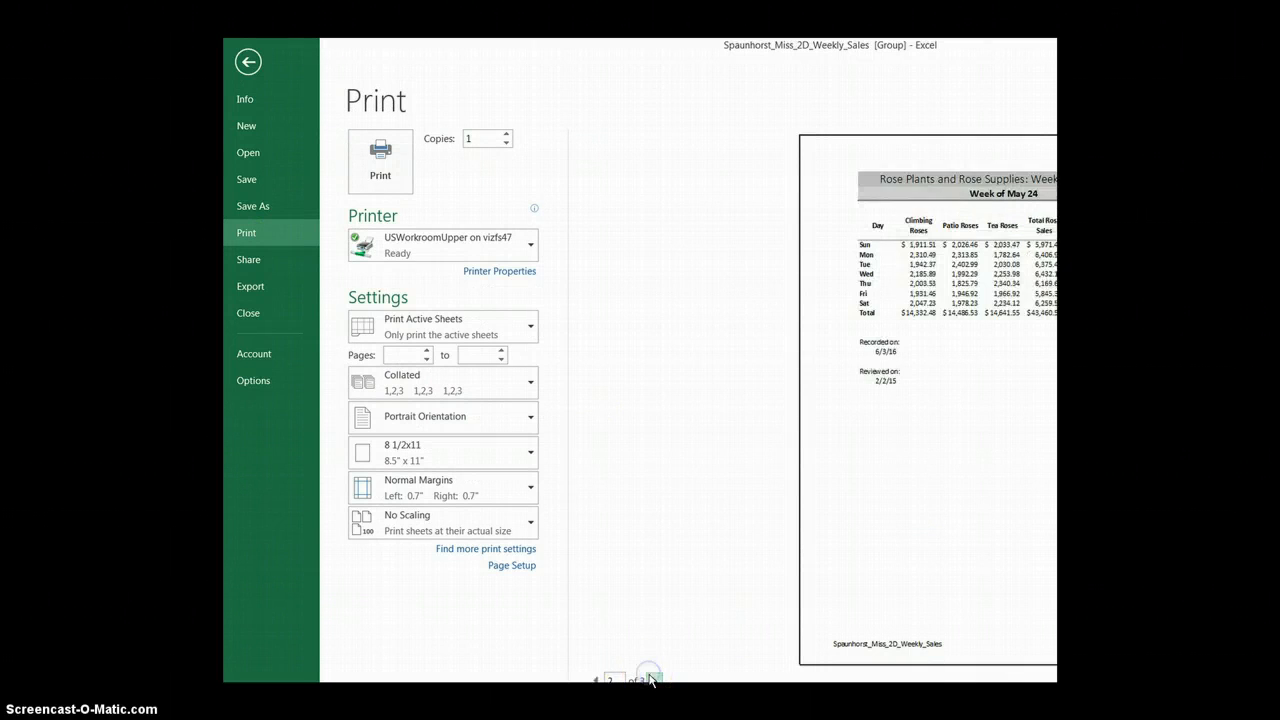
click(652, 679)
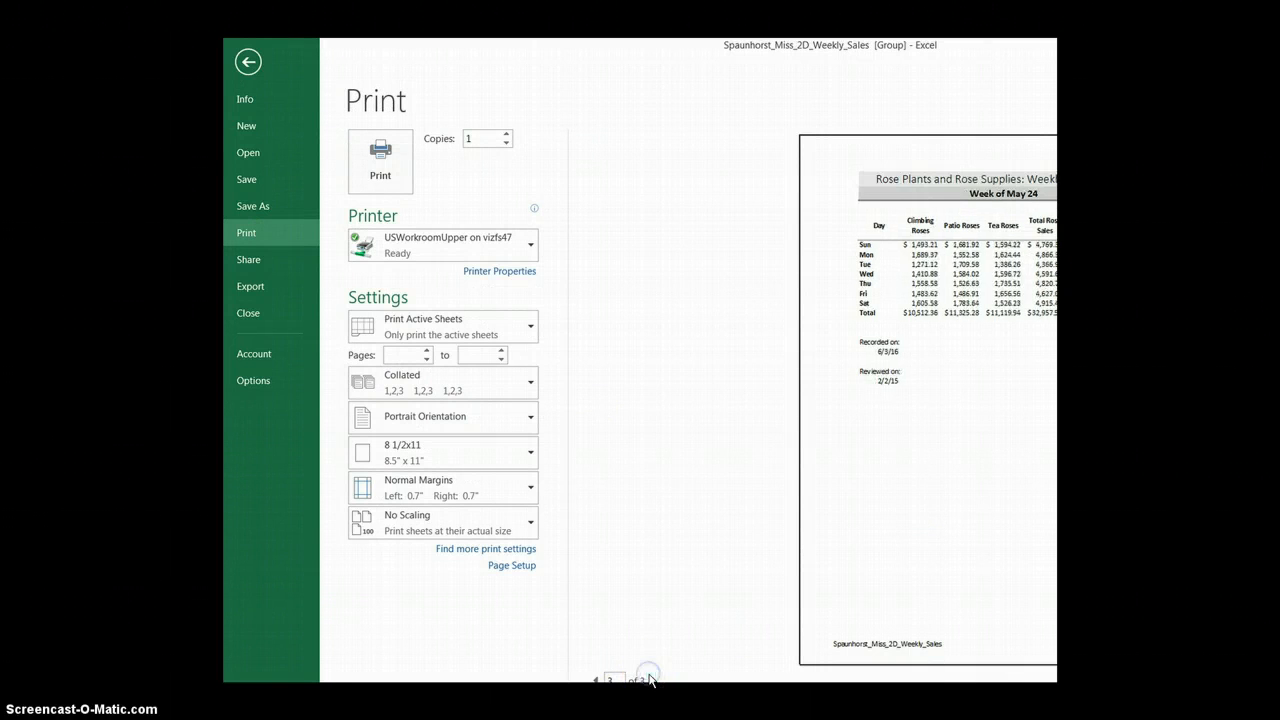
click(248, 61)
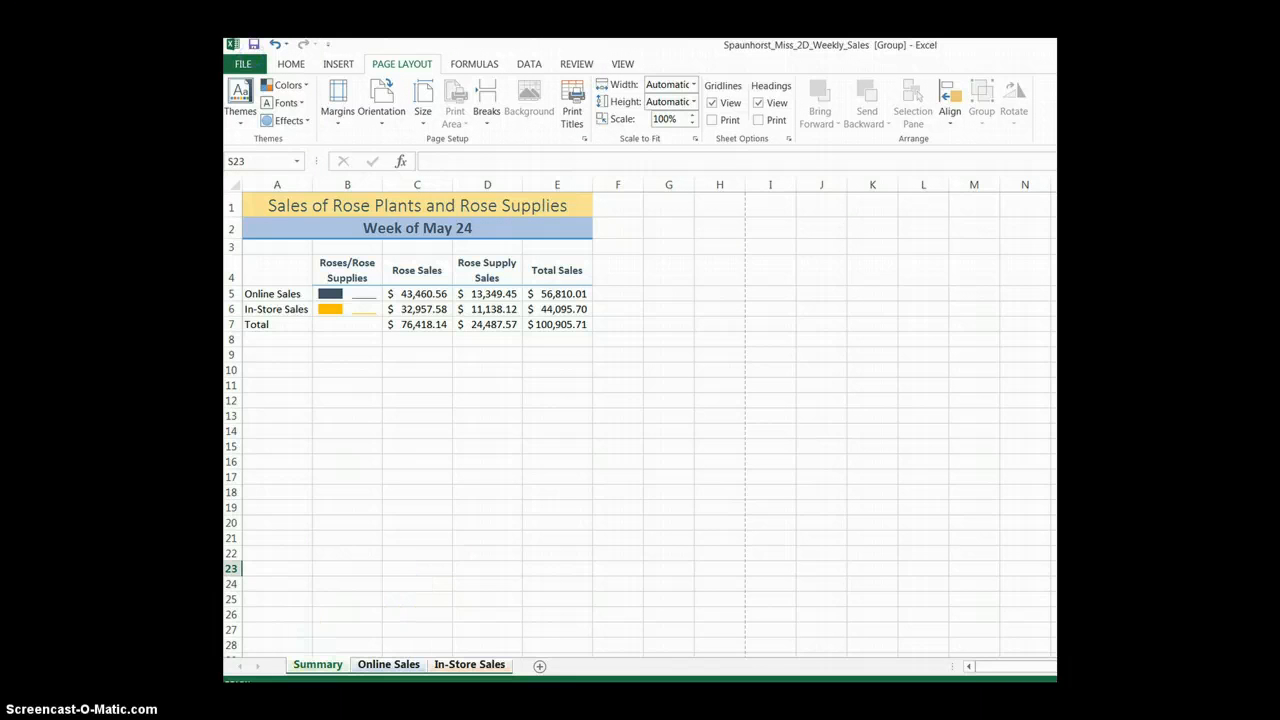